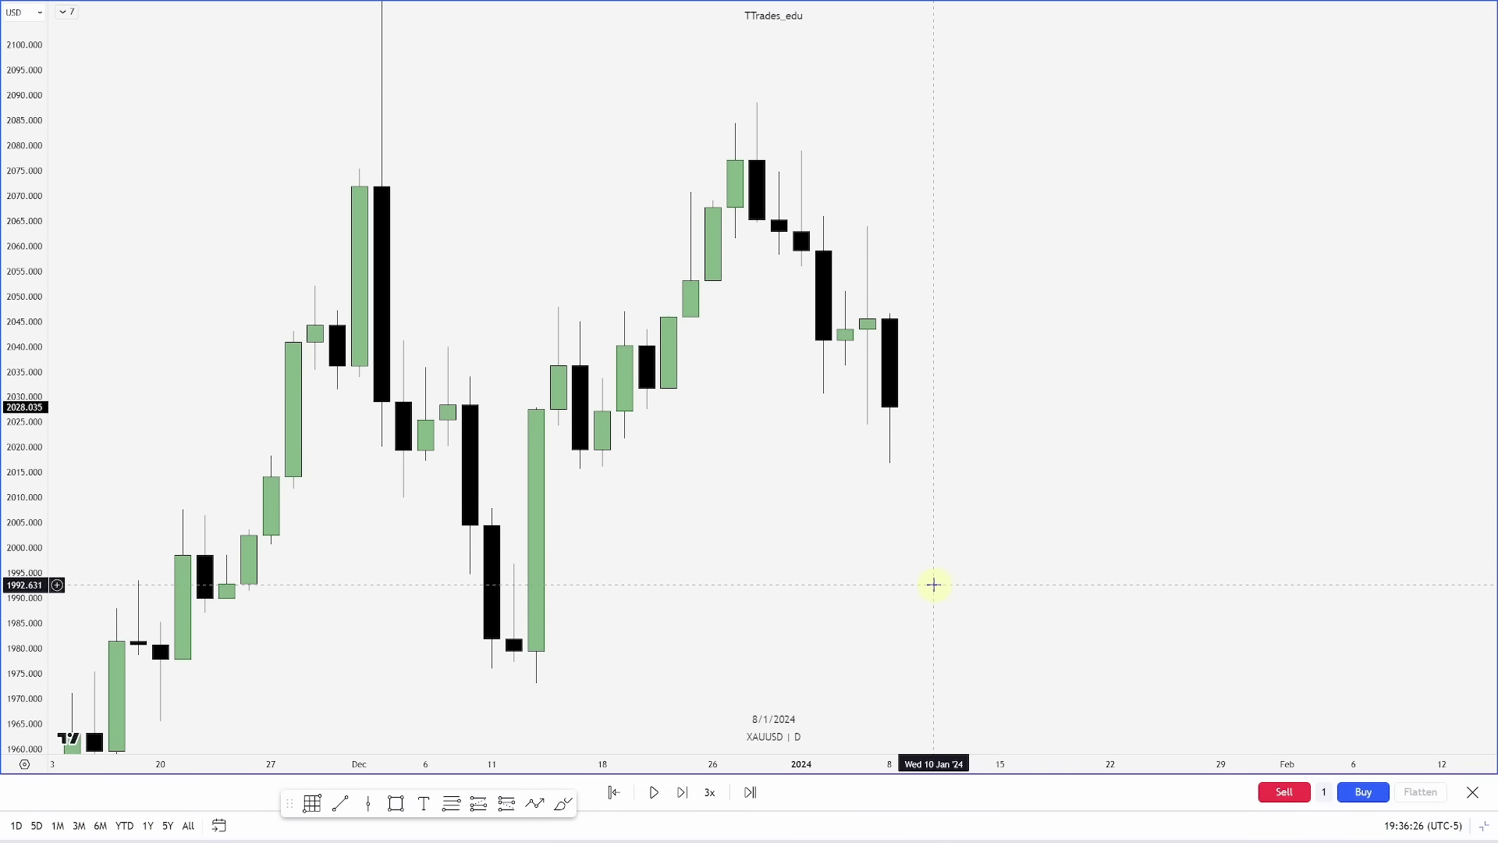
# - Draw a horizontal line from the 15 December low at 2015.650 to about 12 January and label it Sellside Liquidity
pyautogui.click(400, 803)
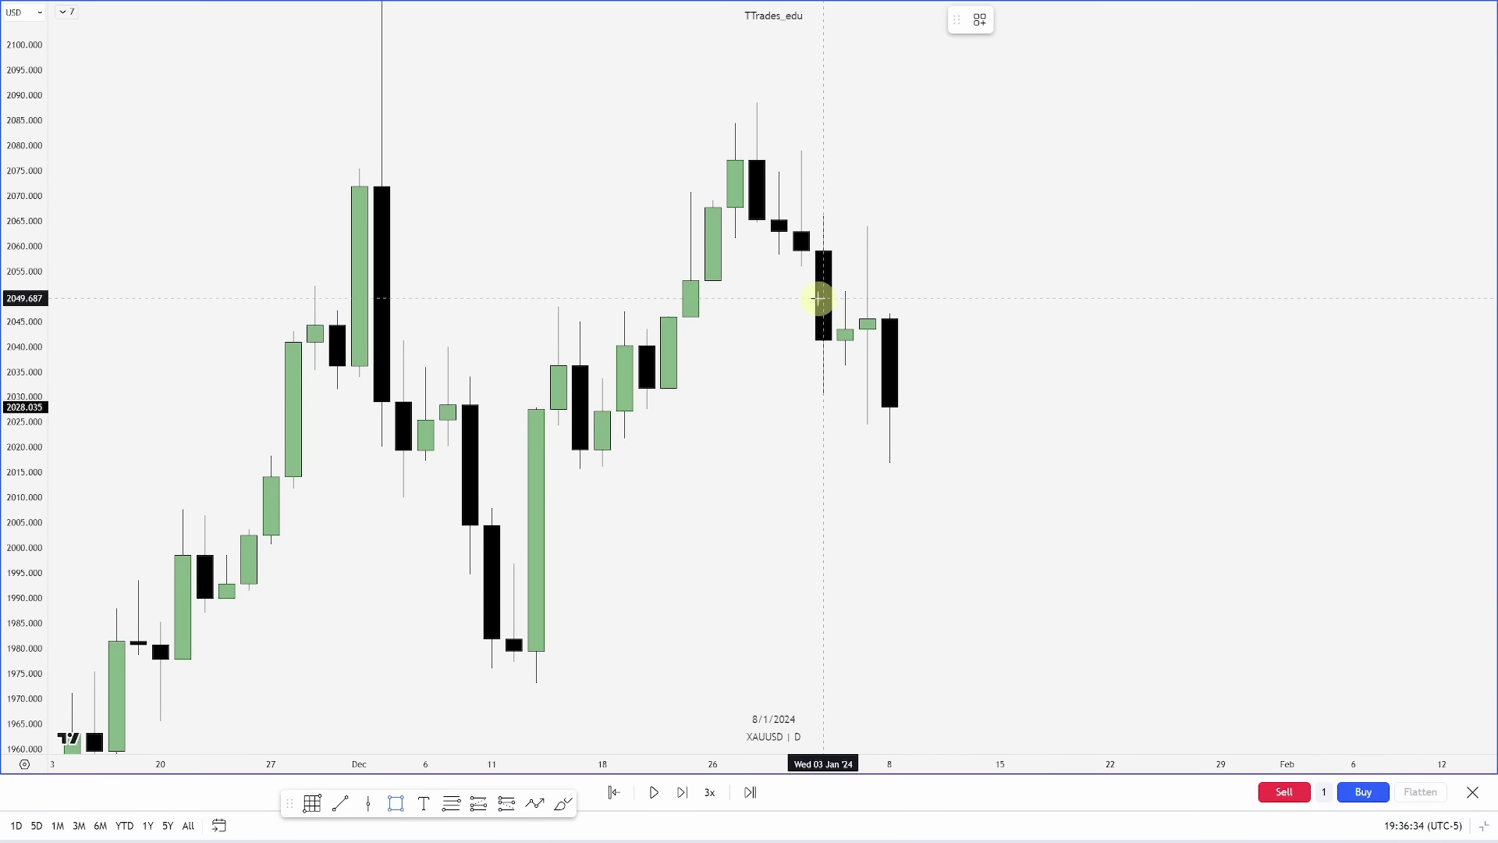
pyautogui.click(350, 804)
pyautogui.click(579, 477)
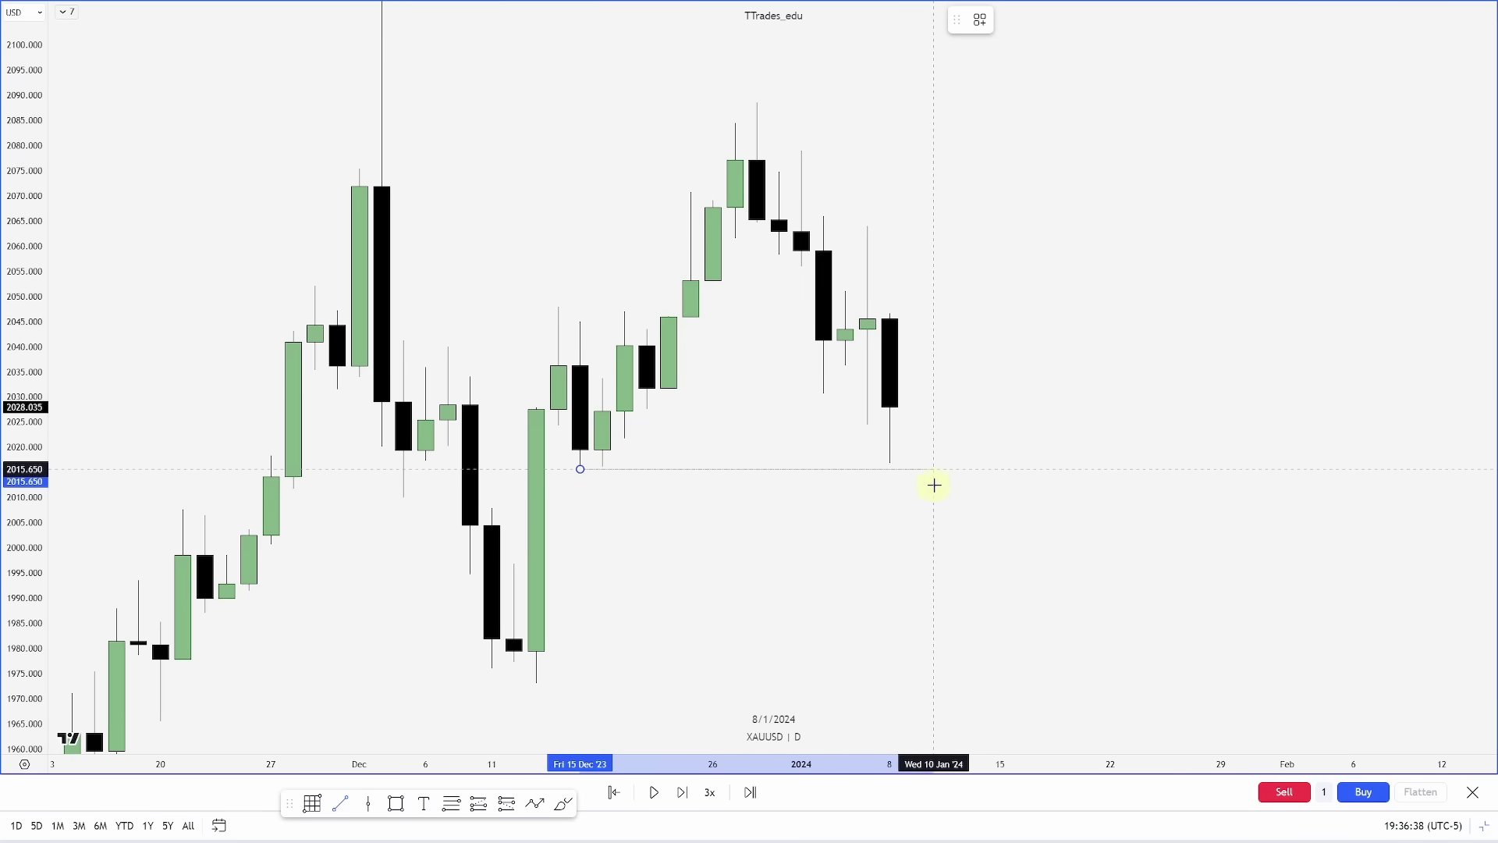
pyautogui.click(977, 472)
# - Mark the gap between 2055.890 and 2051.015 with a rectangle starting 2 January and extend it to about 9 January
pyautogui.click(395, 803)
pyautogui.click(801, 267)
pyautogui.click(847, 281)
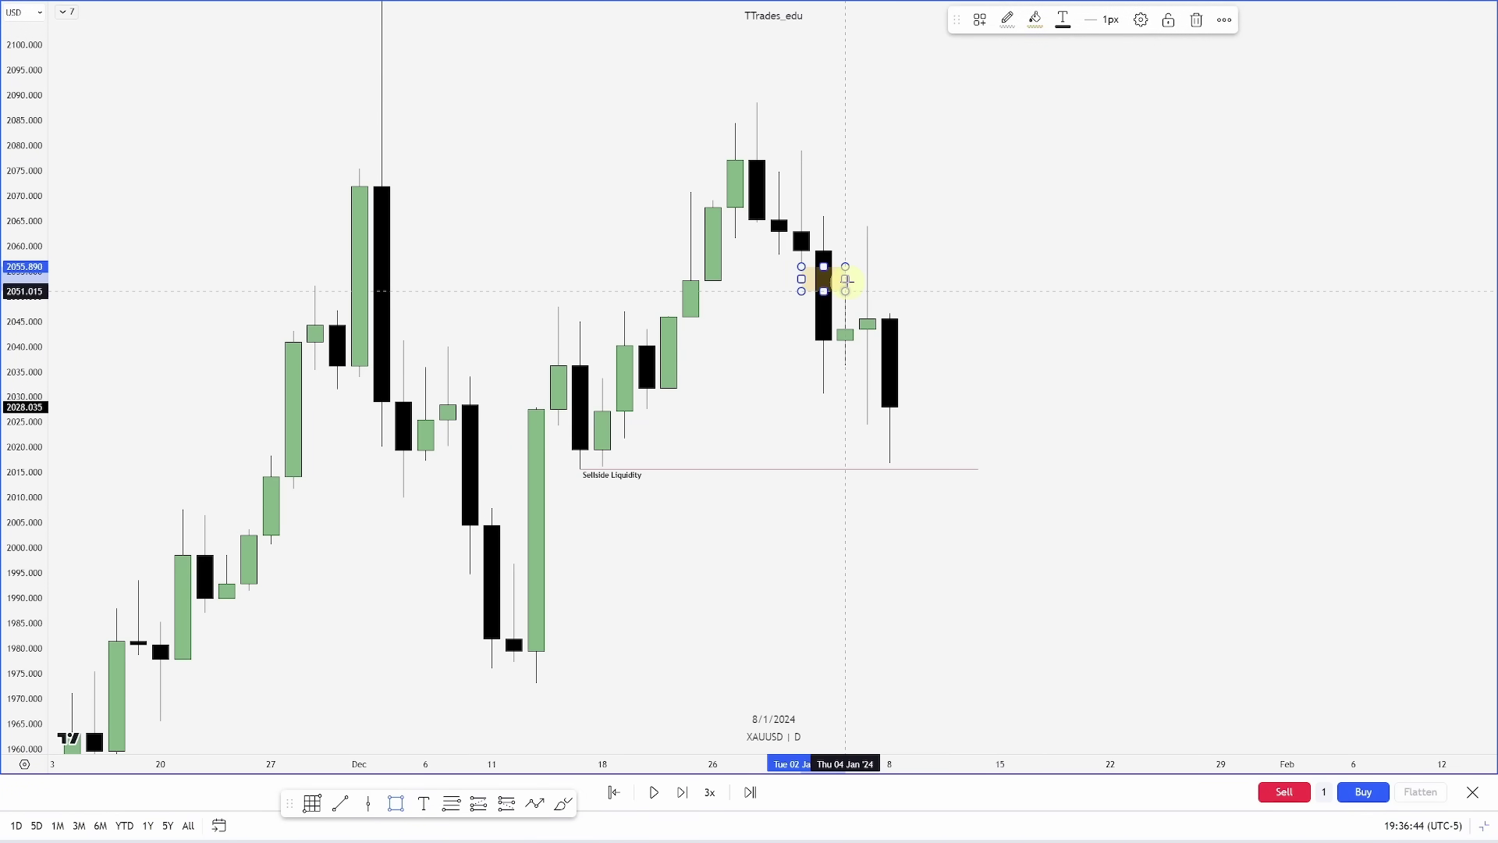
pyautogui.moveTo(847, 279); pyautogui.dragTo(911, 278)
pyautogui.click(919, 323)
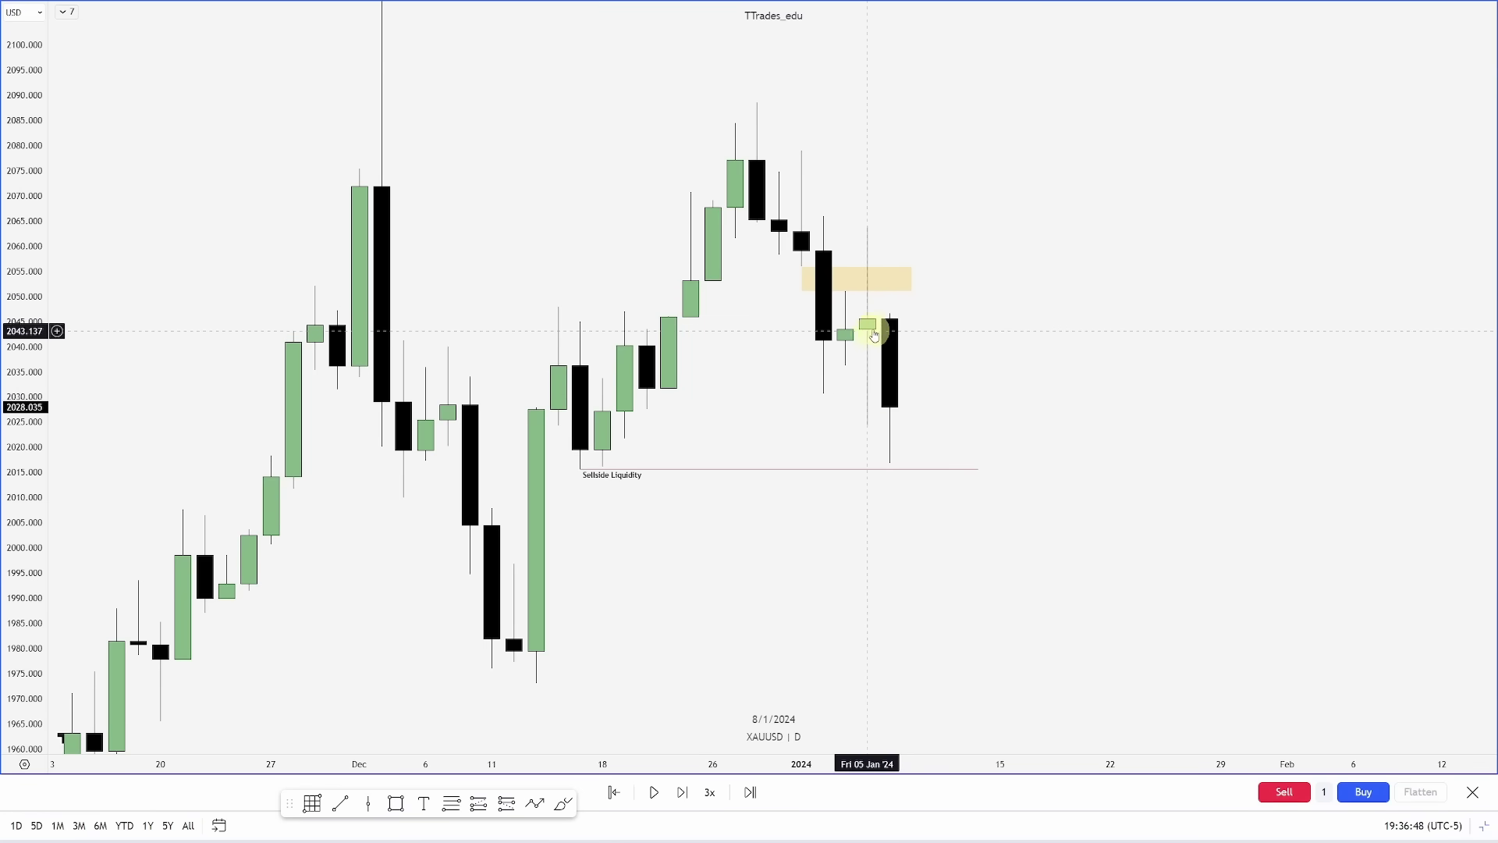
# - Draw a horizontal line at about 2041 from the 4 January candle to about 12 January
pyautogui.click(341, 803)
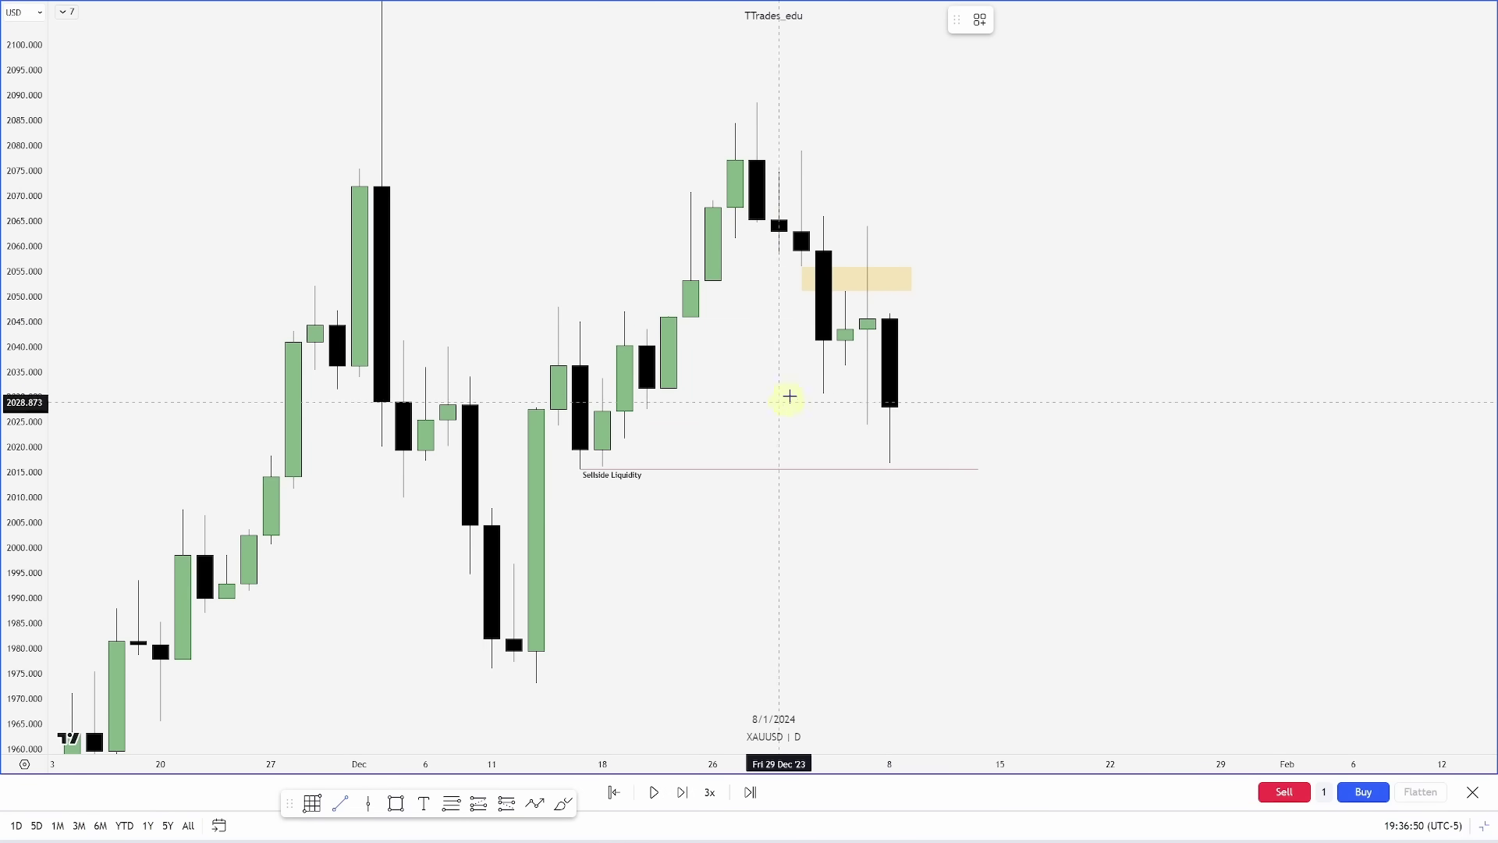
pyautogui.click(846, 343)
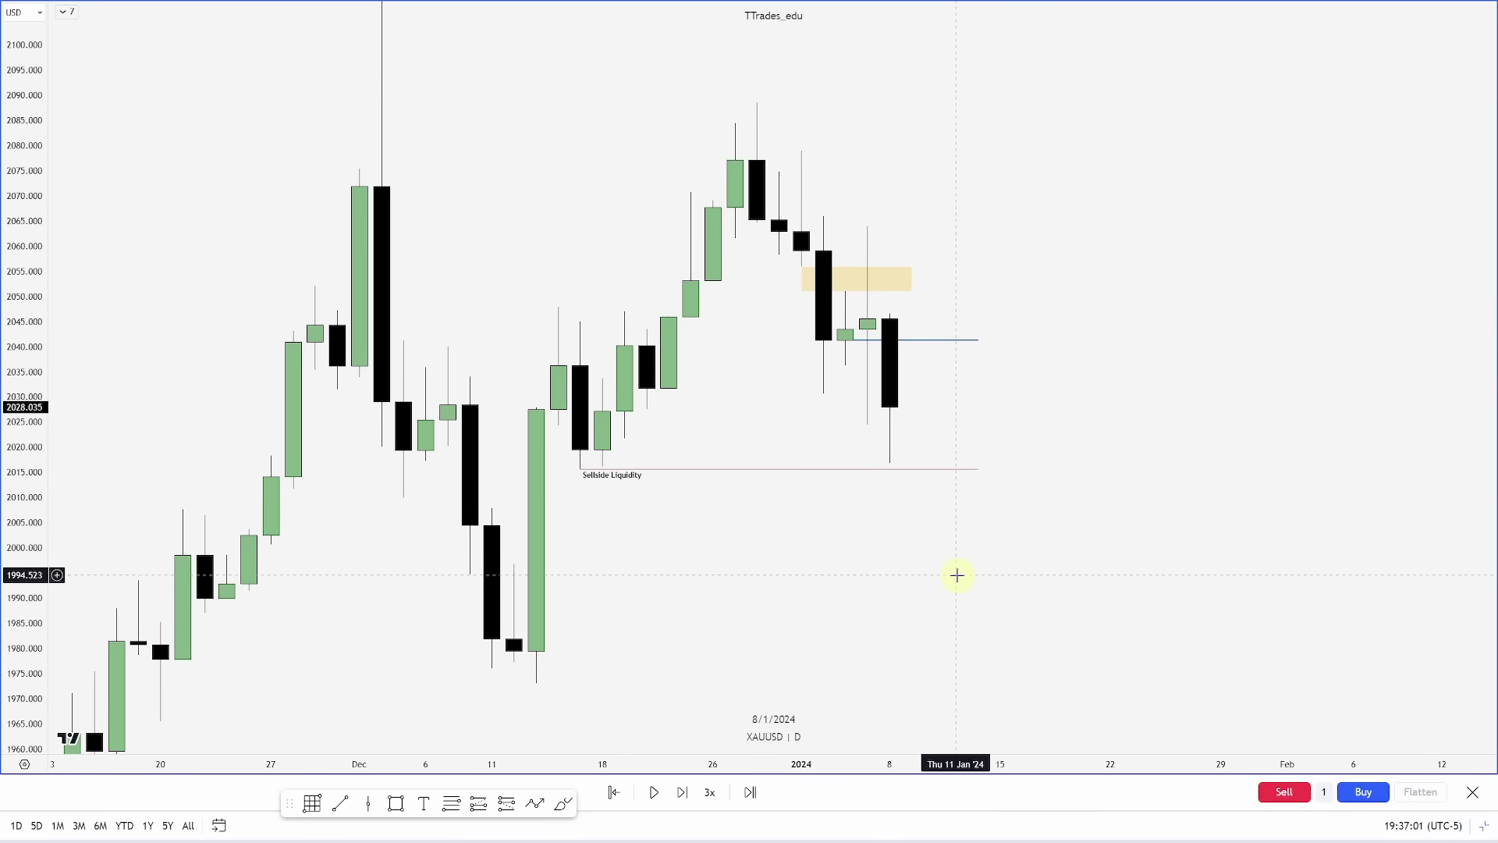
# - Advance the replay two daily candles to 10 January and change the chart interval to 1 hour
pyautogui.hotkey('shift', 'Right')
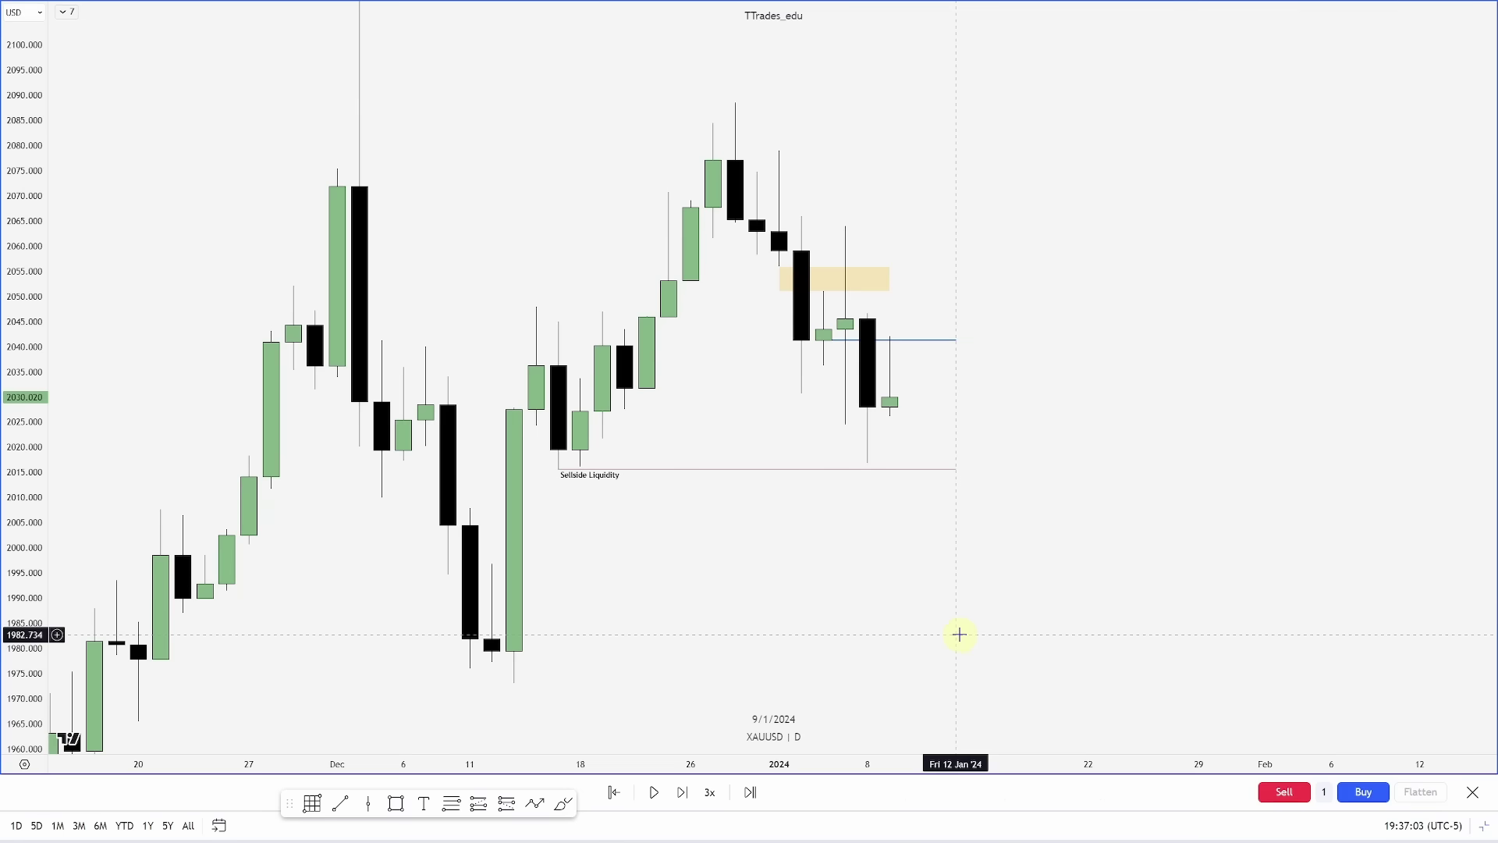
pyautogui.hotkey('shift', 'Right')
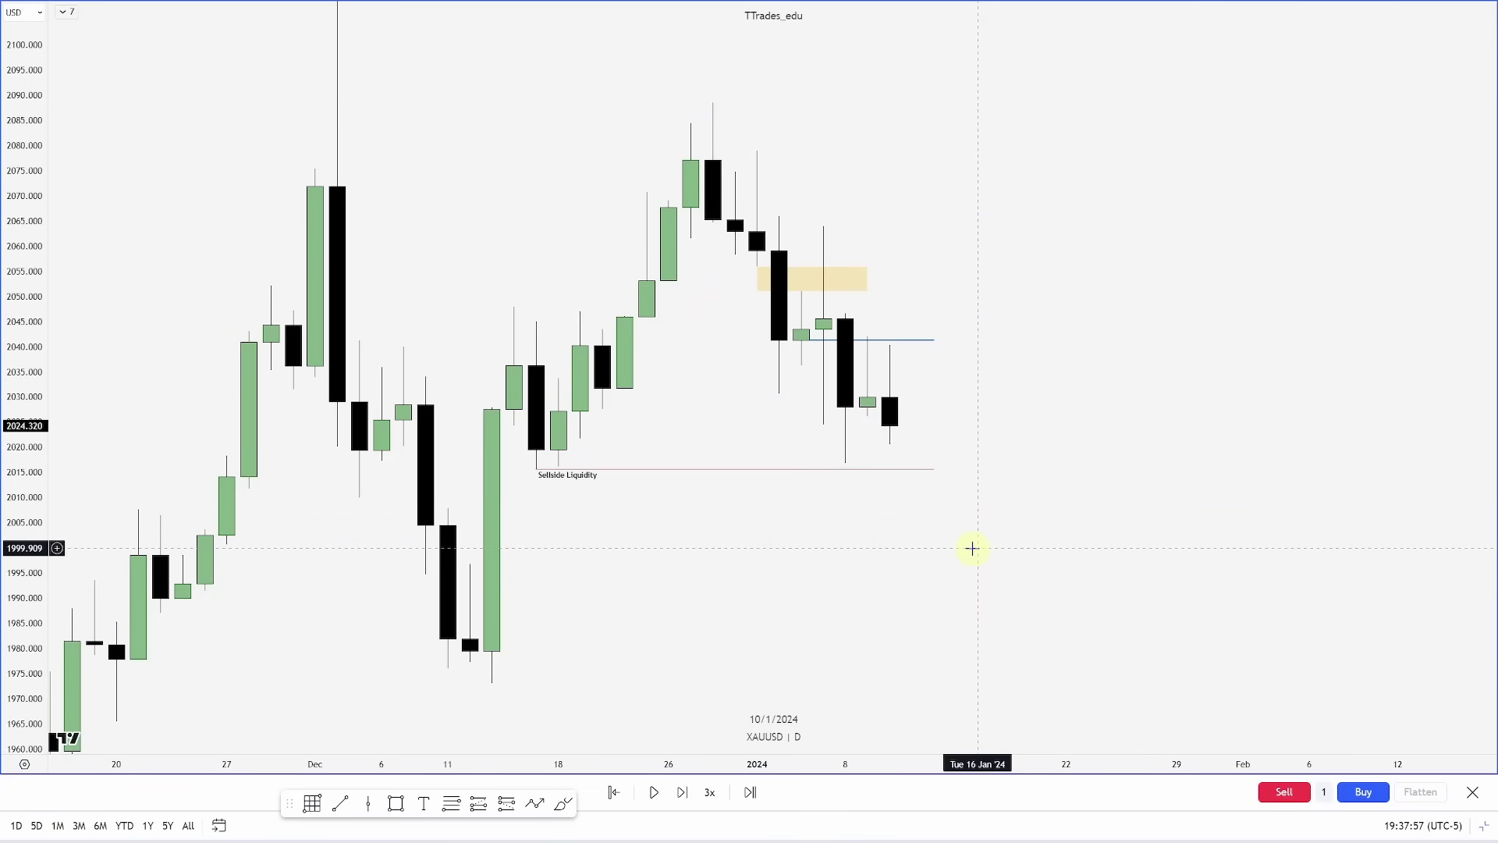
pyautogui.write('1H')
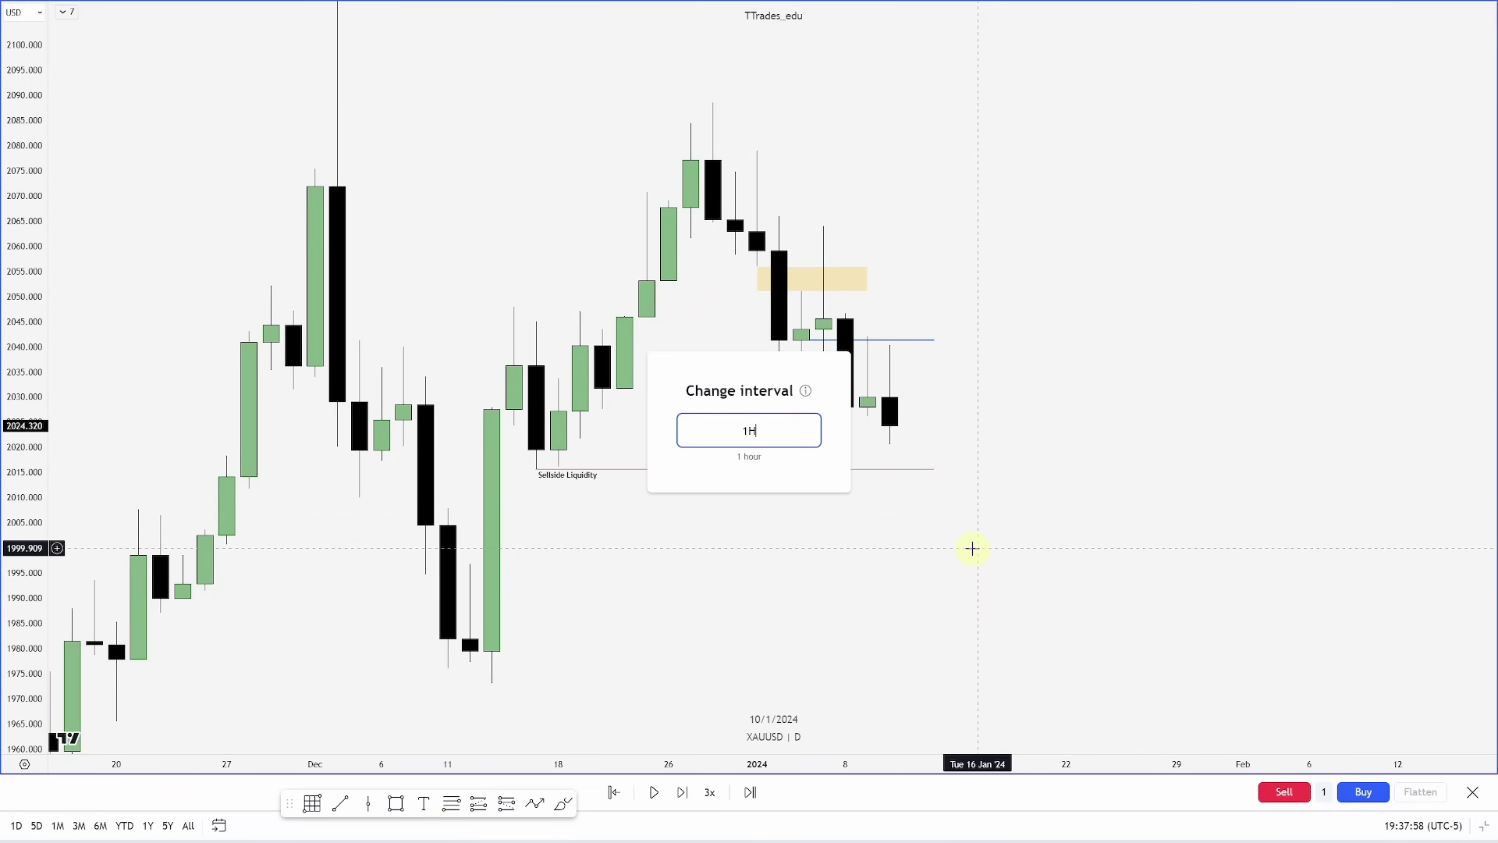
pyautogui.press('Return')
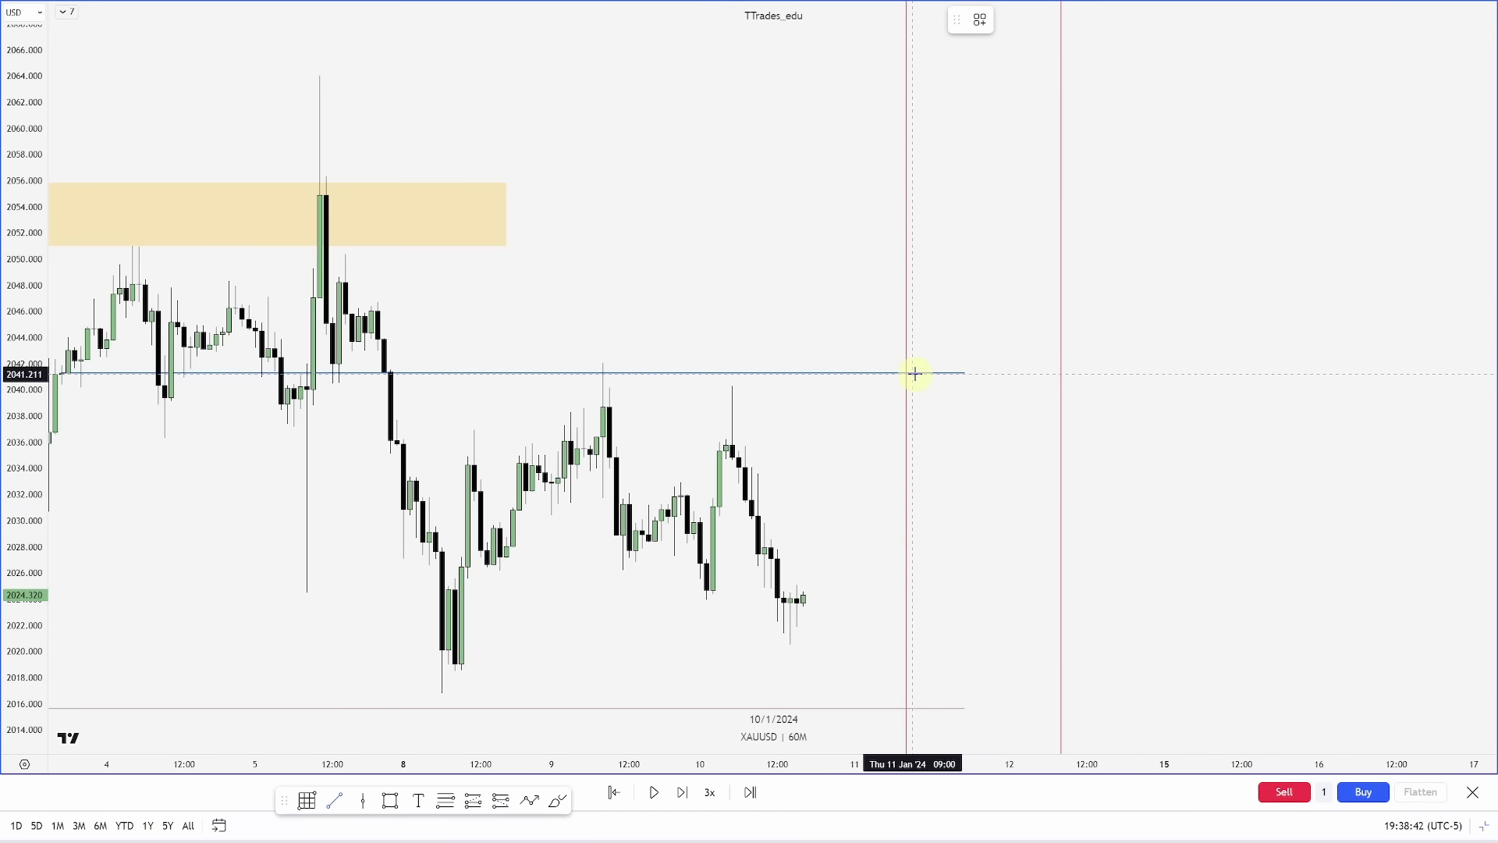
# - Draw dashed horizontal lines from the 10 January high at 2040.300 and the 9 January high at 2042.035 to about 11 January 06:00
pyautogui.click(731, 385)
pyautogui.click(893, 385)
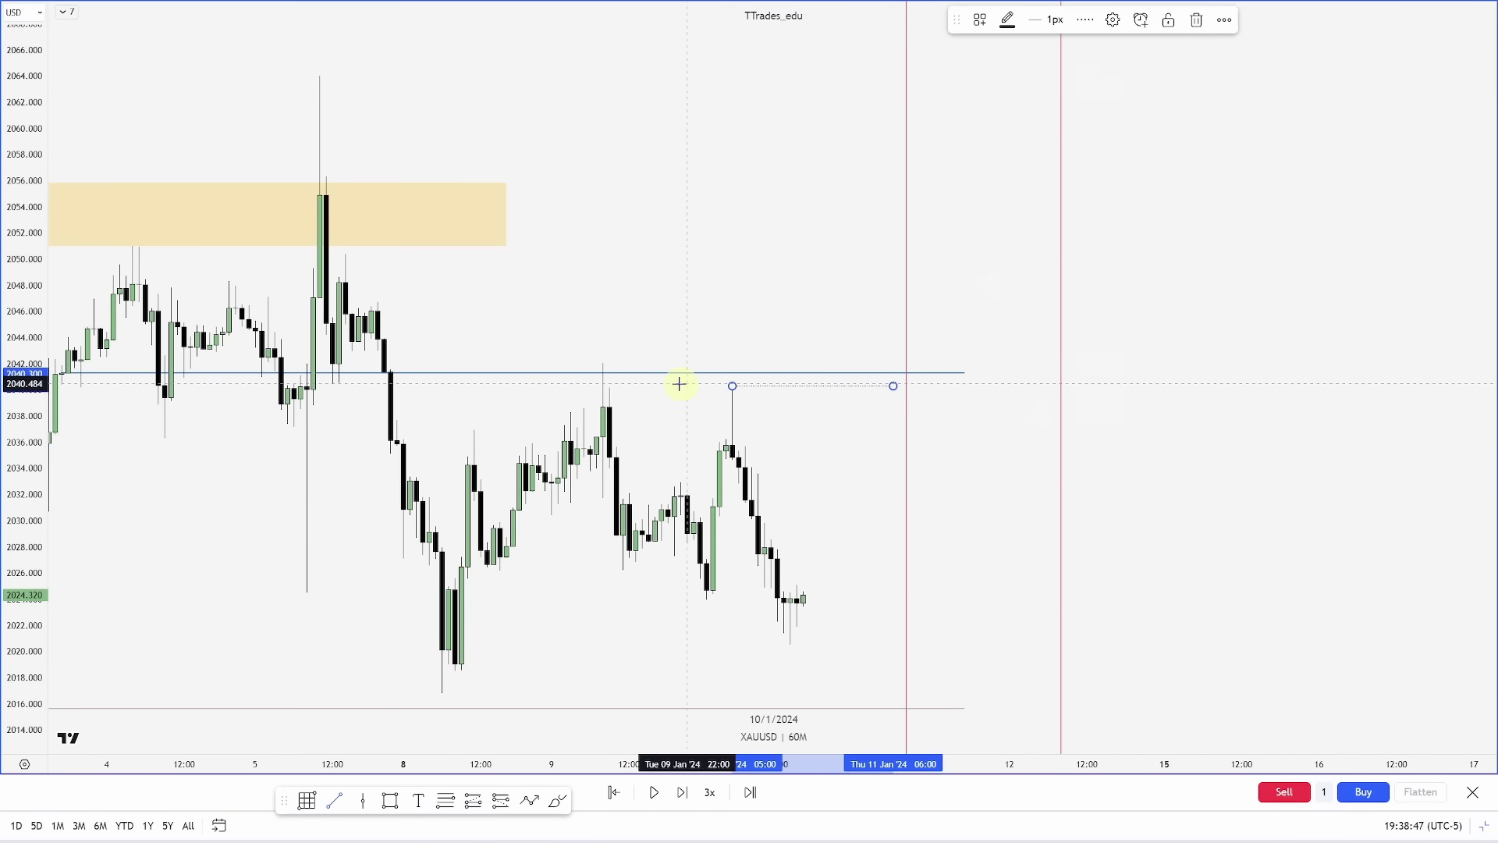
pyautogui.click(602, 365)
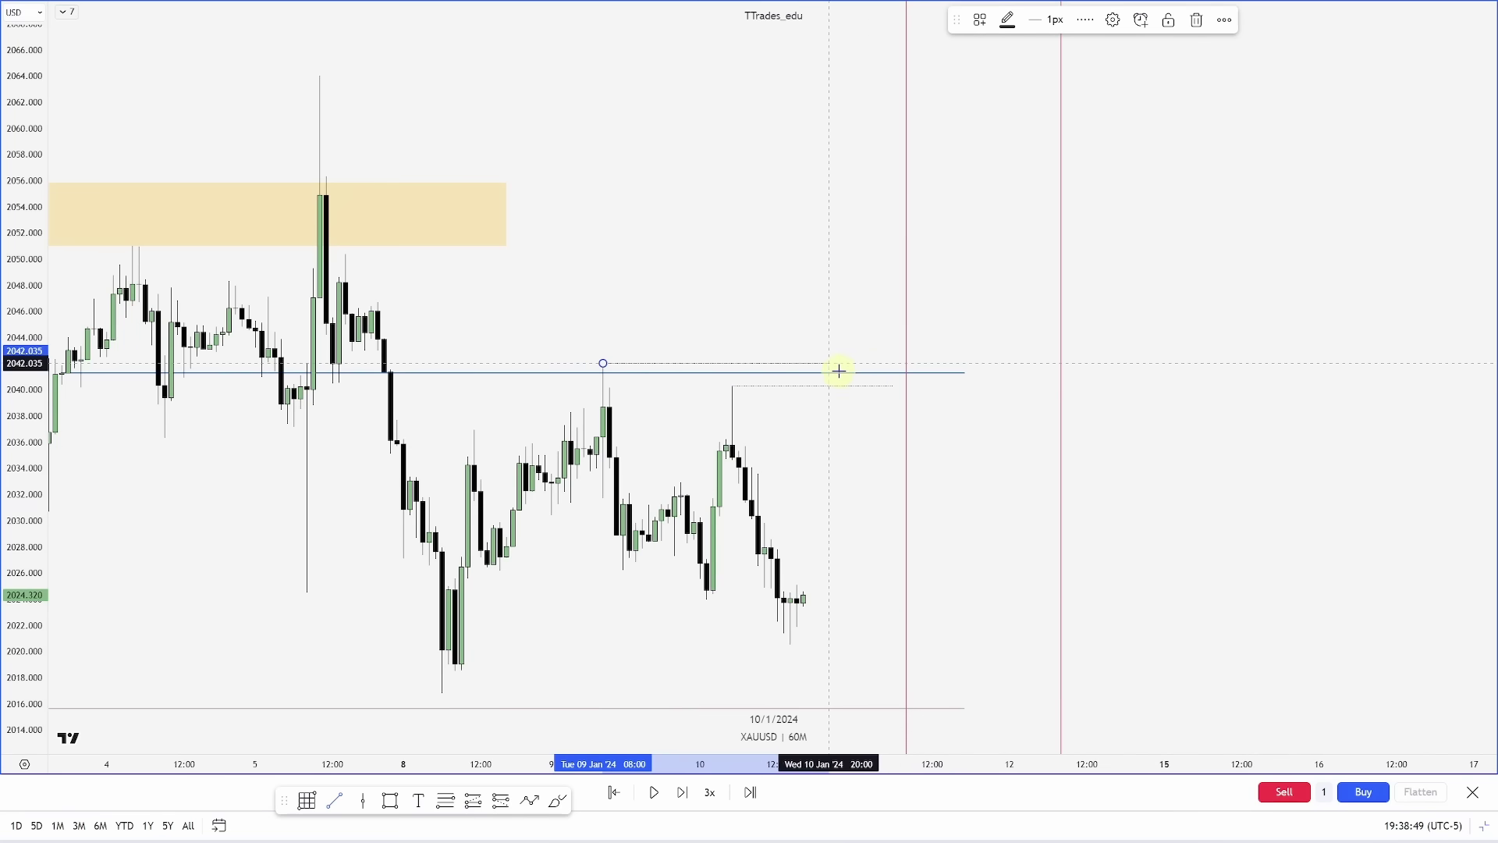
pyautogui.click(892, 365)
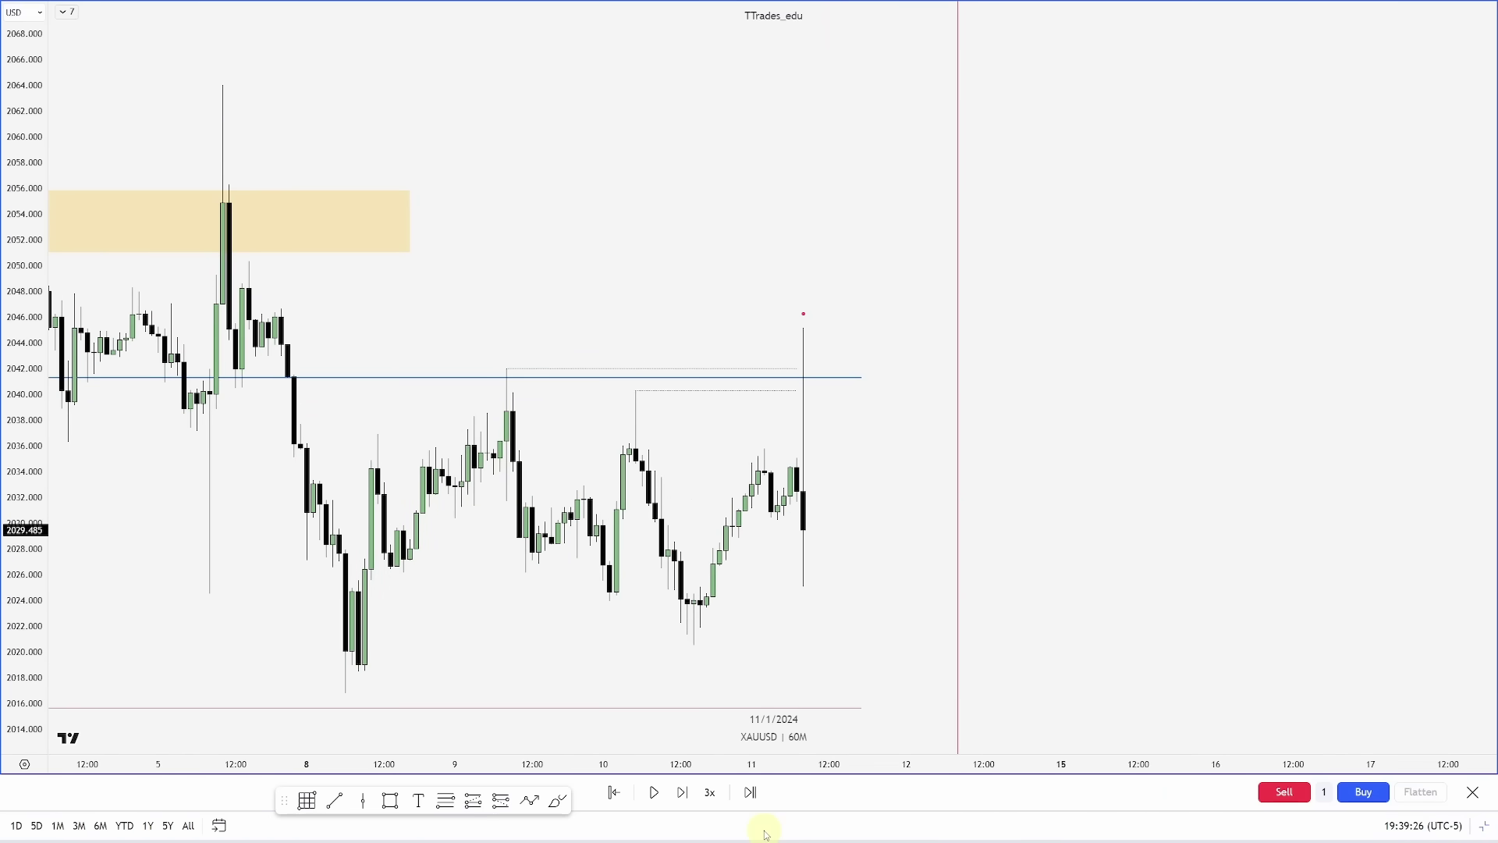
# - Switch the chart to the 5-minute interval and fit the price range from the 8:30 news spike down to the lower liquidity line
pyautogui.moveTo(804, 320)
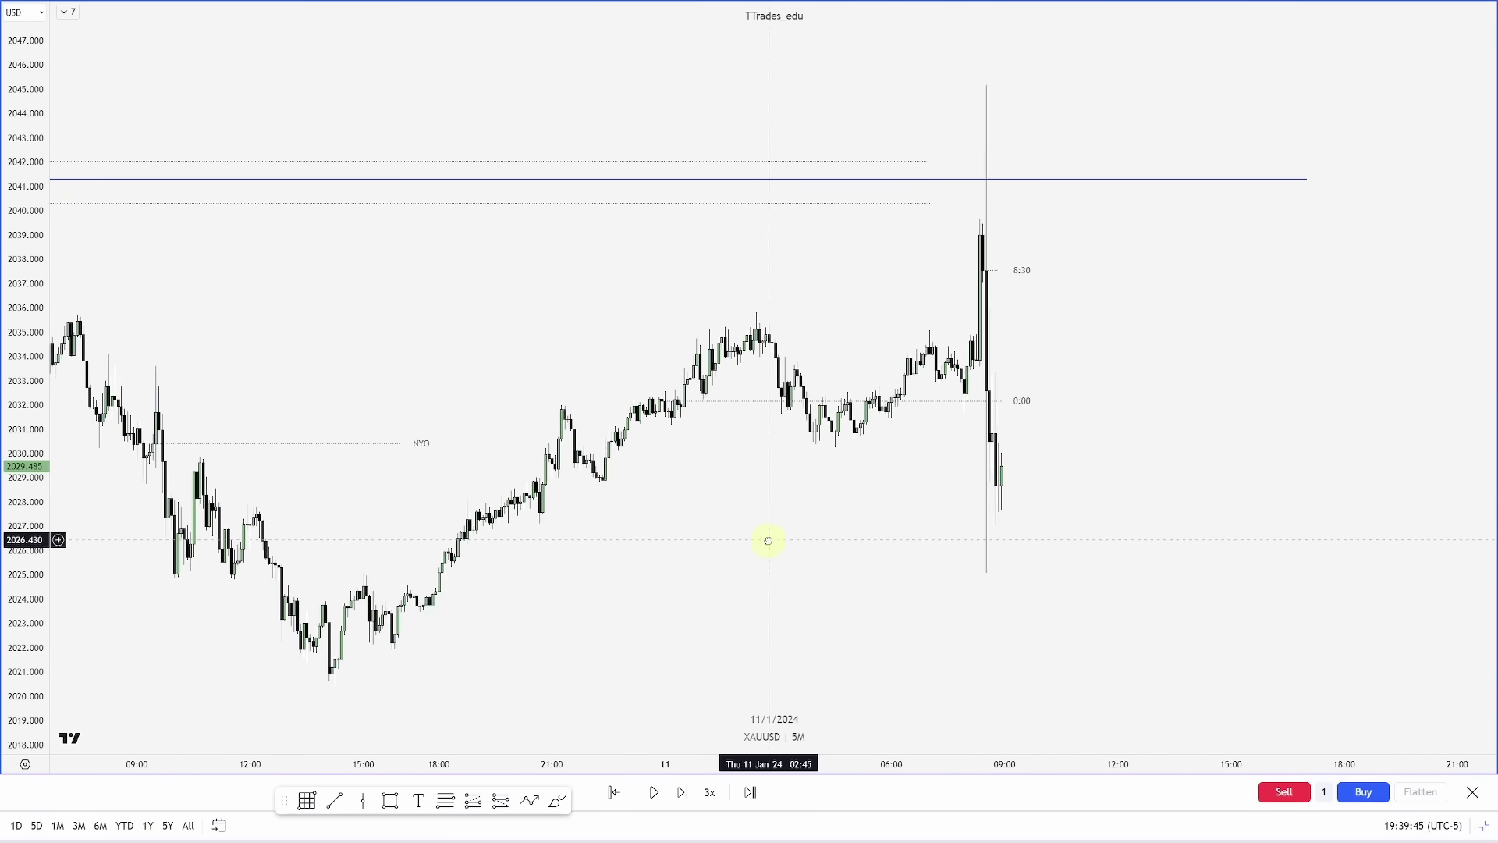
pyautogui.scroll(3, 821, 559)
pyautogui.moveTo(823, 559); pyautogui.dragTo(904, 558)
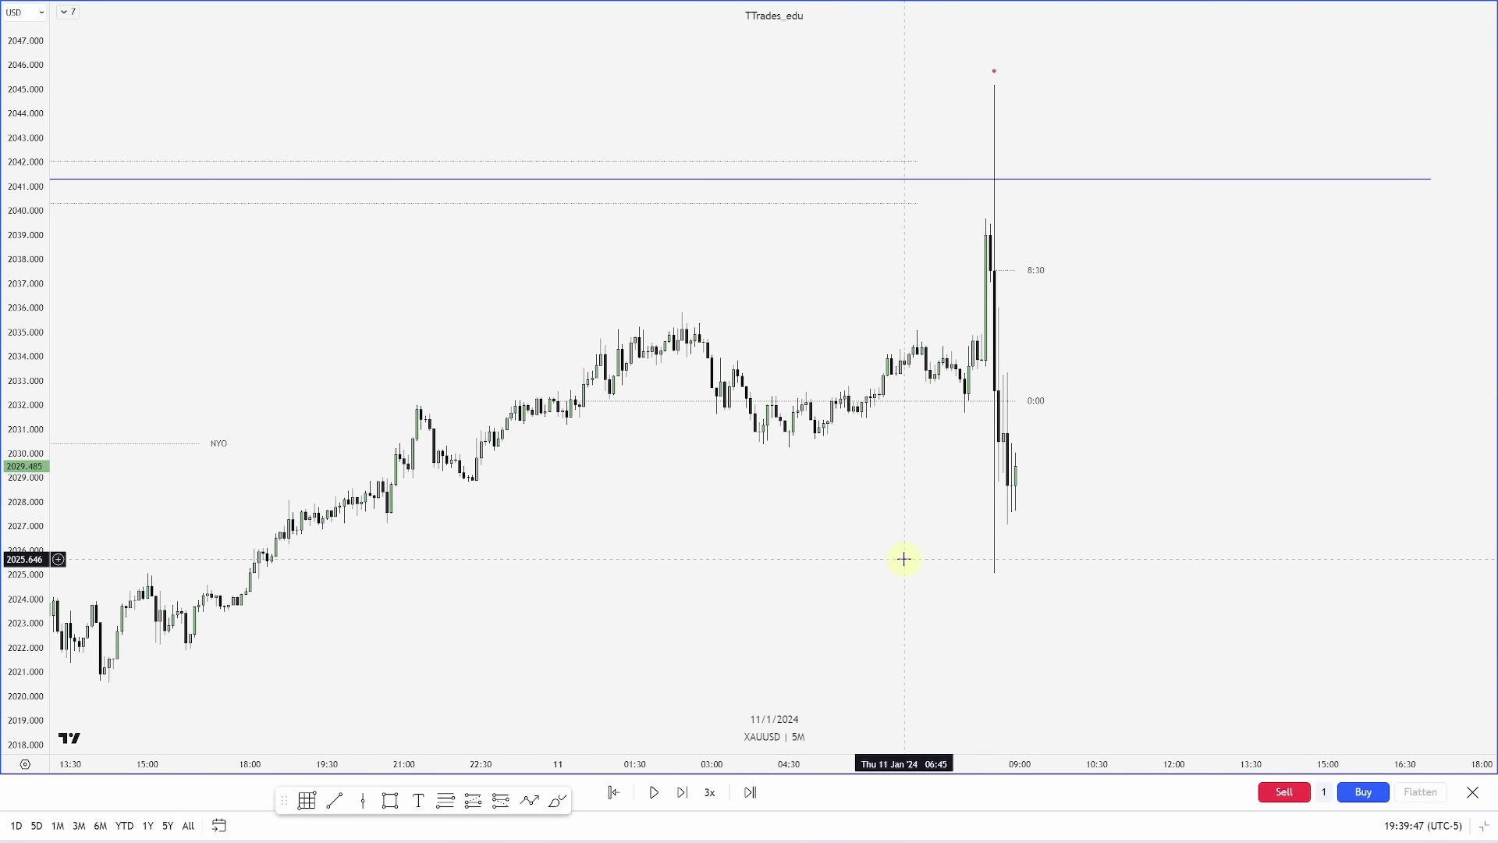
pyautogui.moveTo(28, 284); pyautogui.dragTo(31, 468)
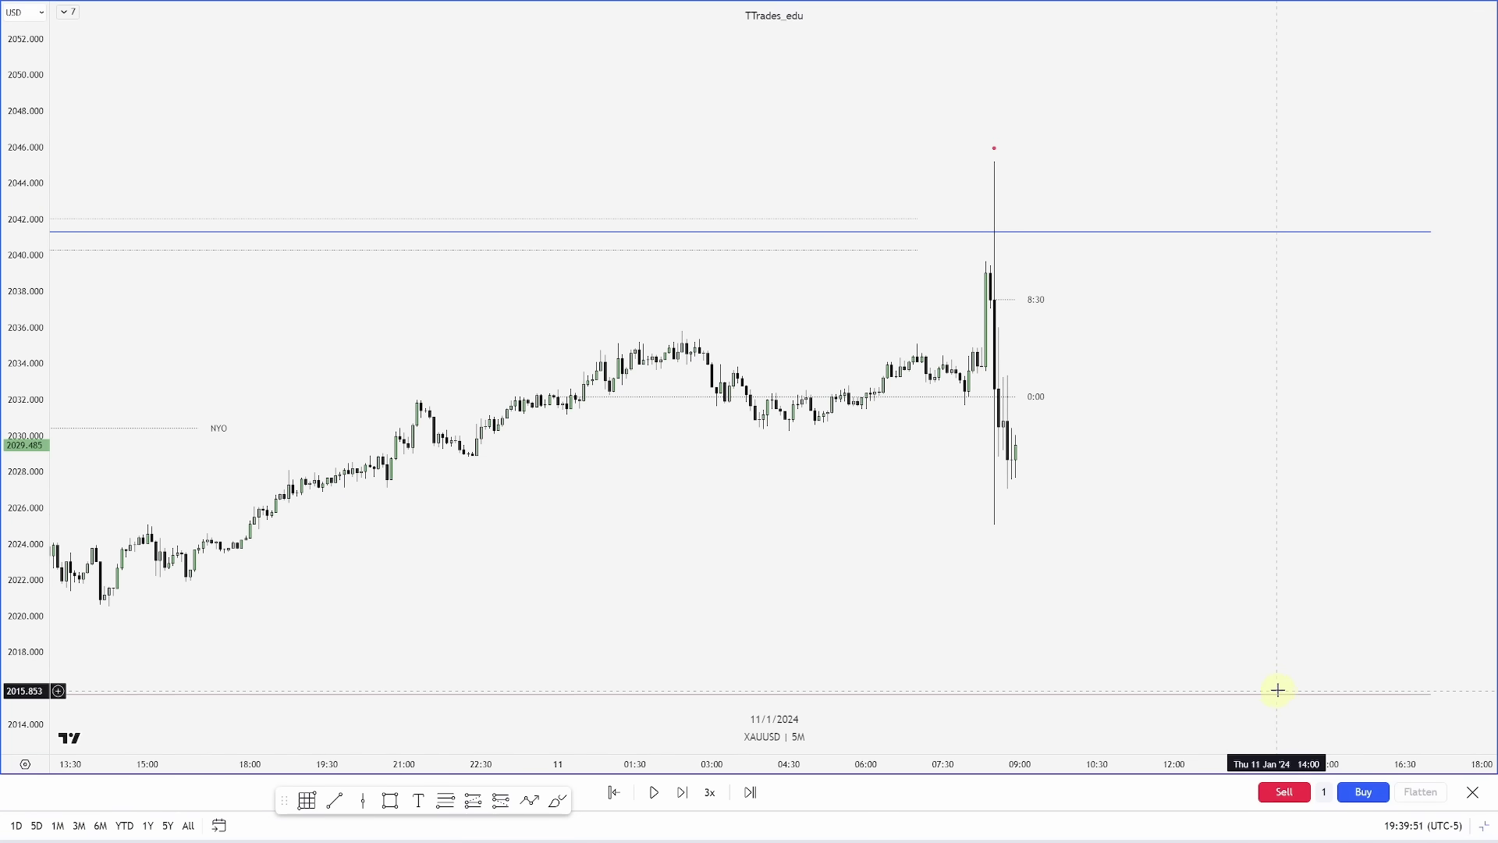
pyautogui.scroll(-2, 947, 542)
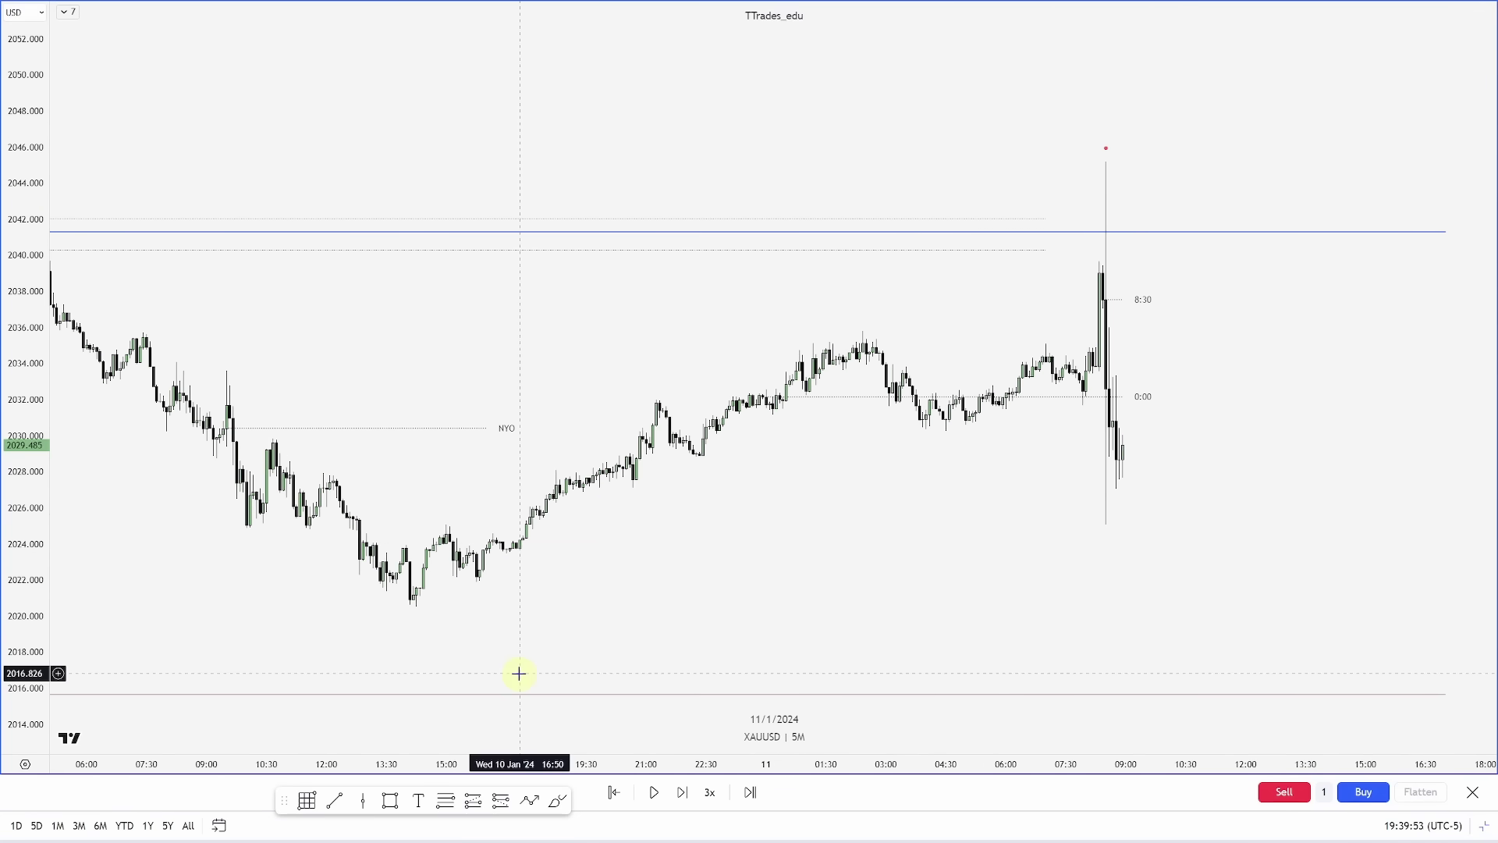
# - Draw a line from the 10 January 14:15 low at 2020.525 to 11 January 11:55 and apply the Liquidity (sellside) template
pyautogui.click(342, 801)
pyautogui.click(416, 606)
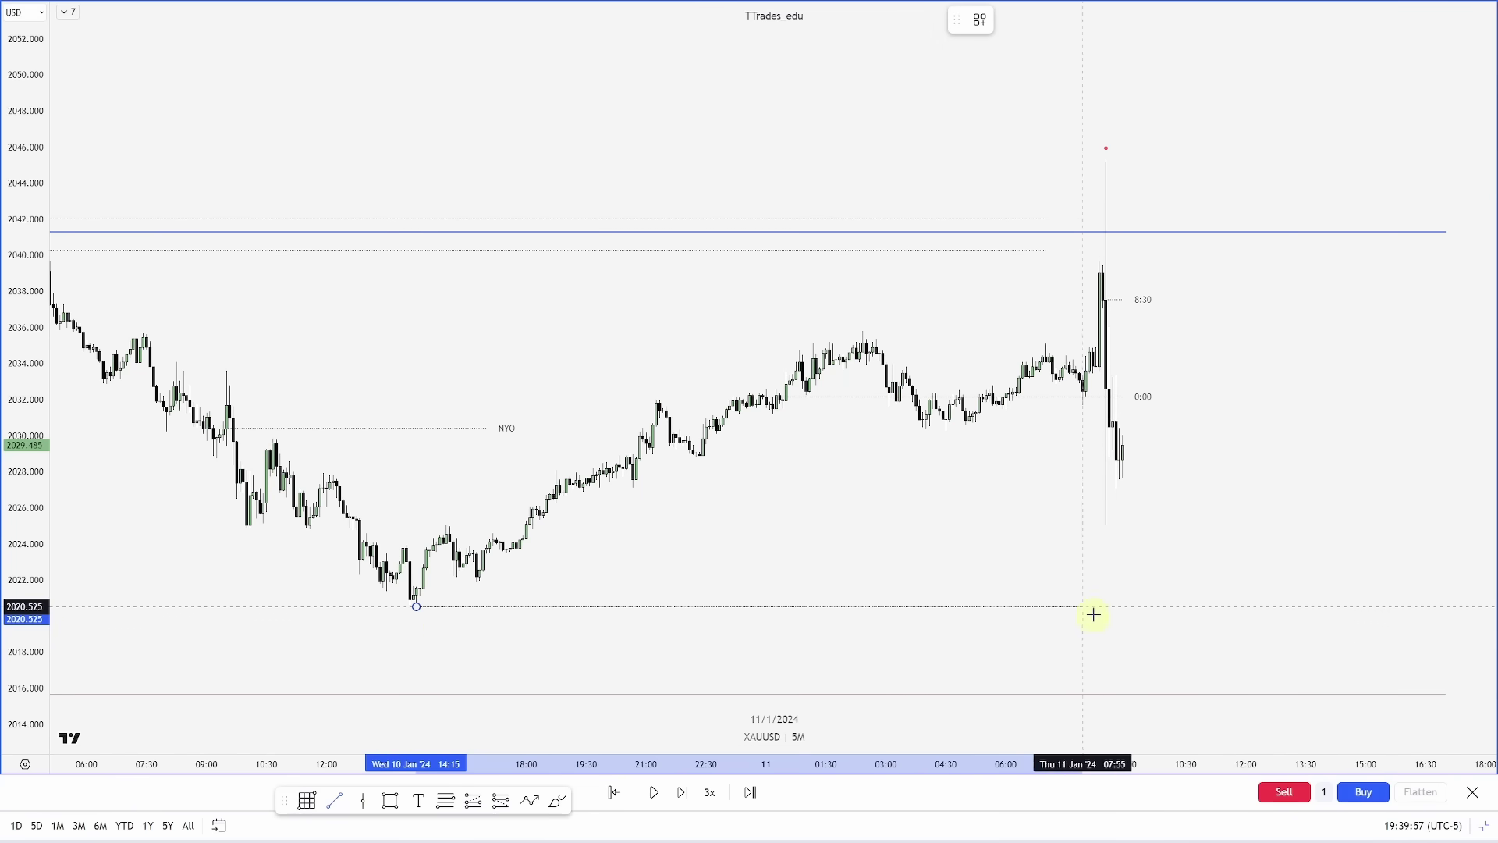
pyautogui.click(1241, 605)
pyautogui.click(980, 20)
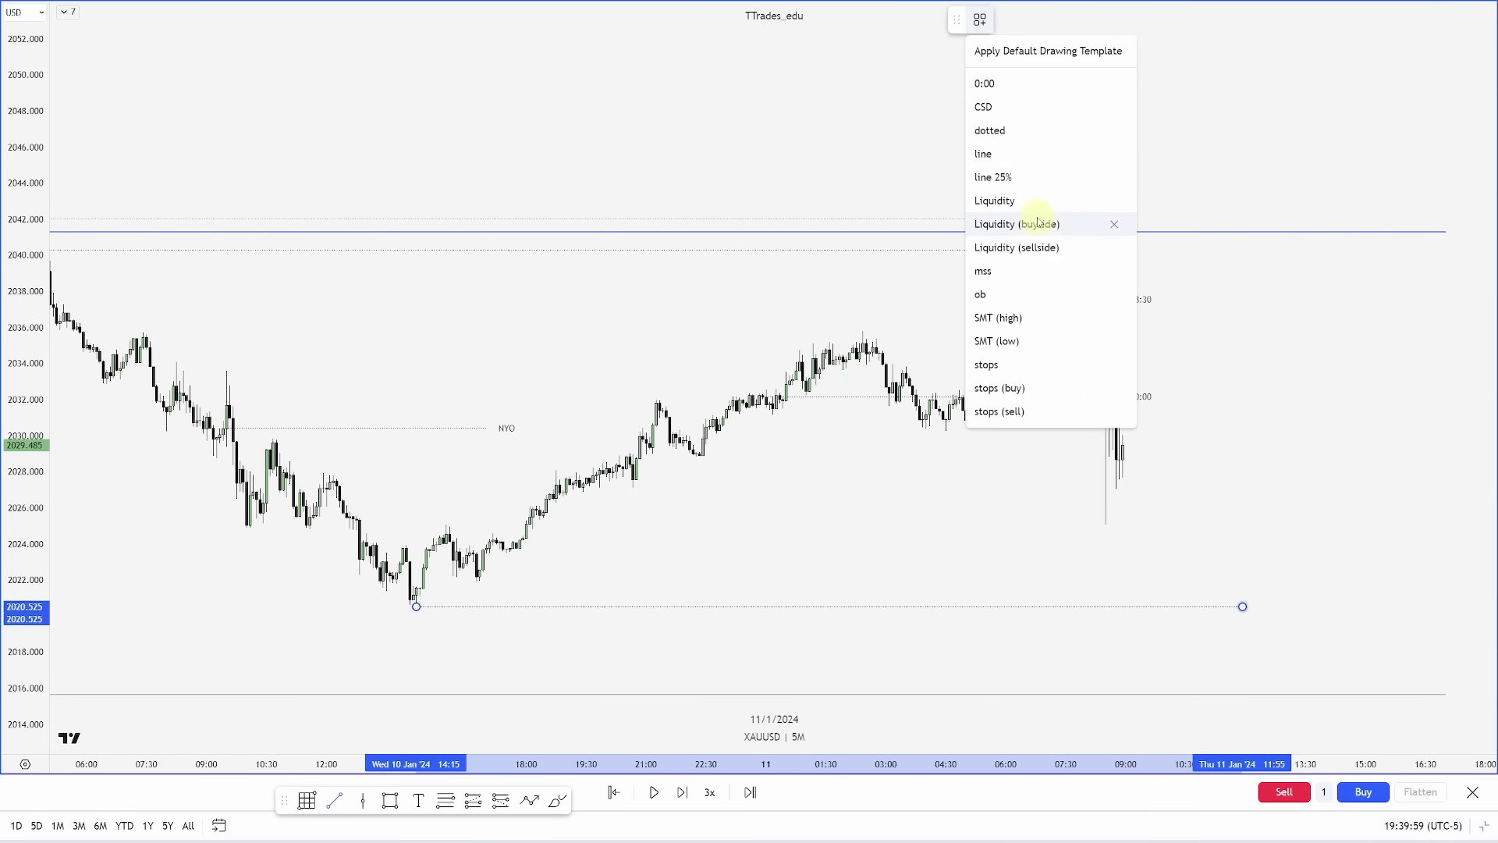
pyautogui.click(1037, 249)
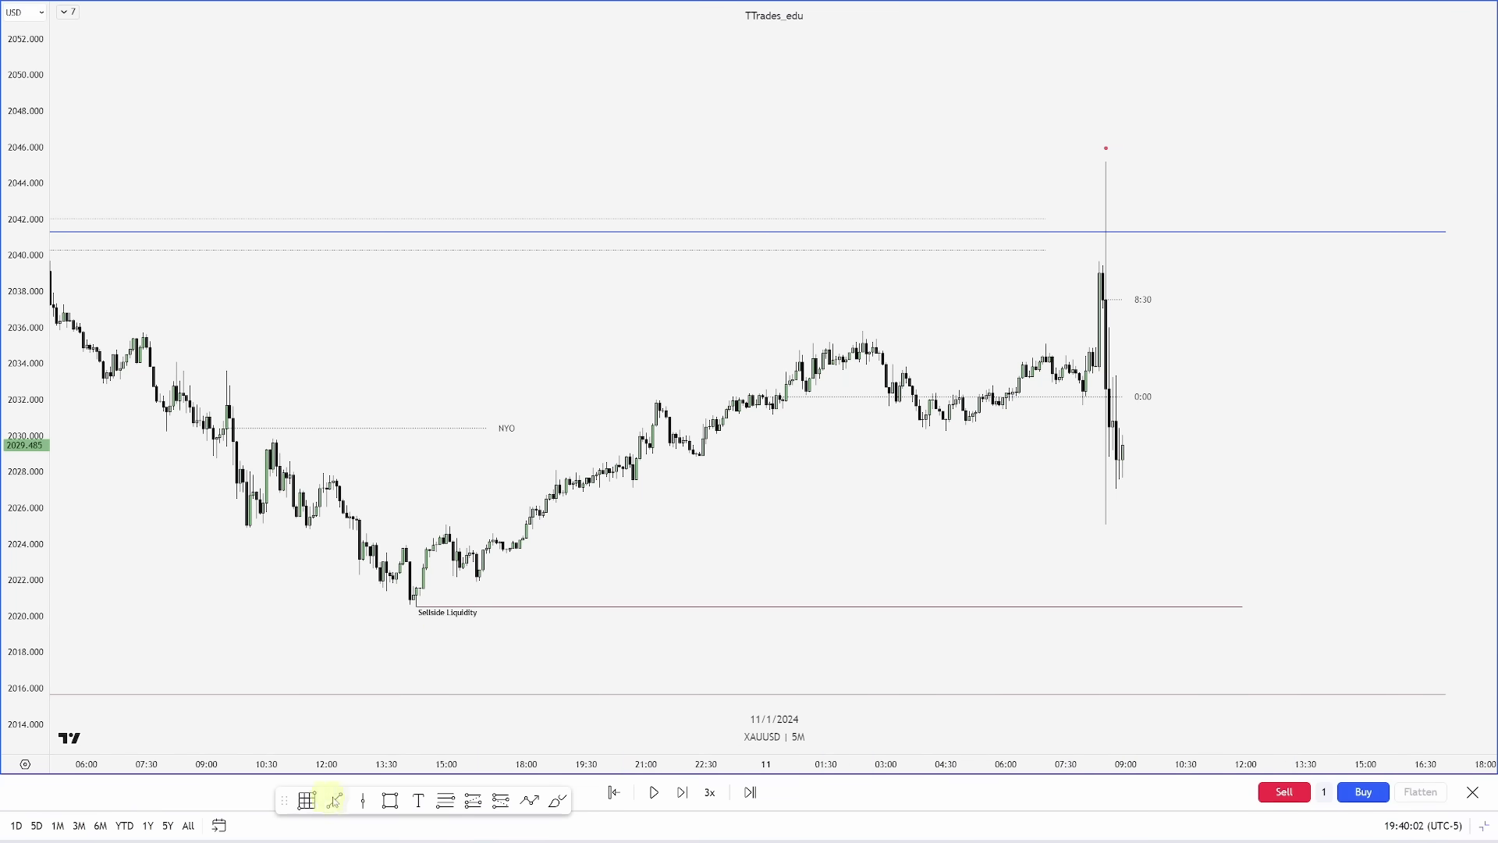
# - Draw a rectangle around the 10 January lows from 13:05 to 16:15, about 2024.7 to 2020.8, and apply a saved drawing template
pyautogui.moveTo(372, 532); pyautogui.dragTo(497, 601)
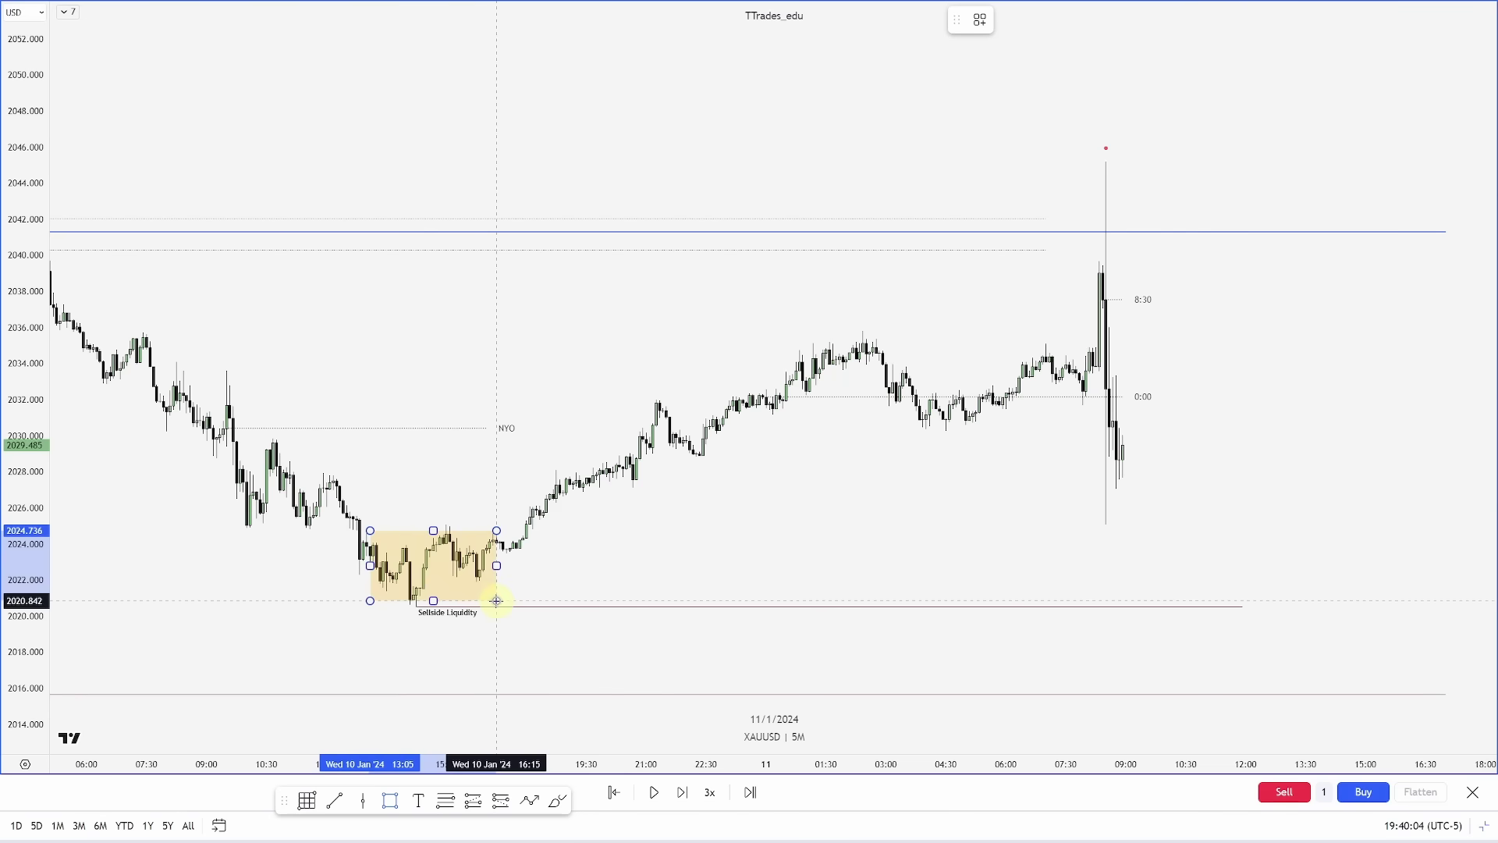
pyautogui.click(981, 21)
pyautogui.click(1022, 129)
# - Extend the two dashed high lines near 2042 and 2040.3 to about 08:25 on 11 January
pyautogui.scroll(3, 1201, 429)
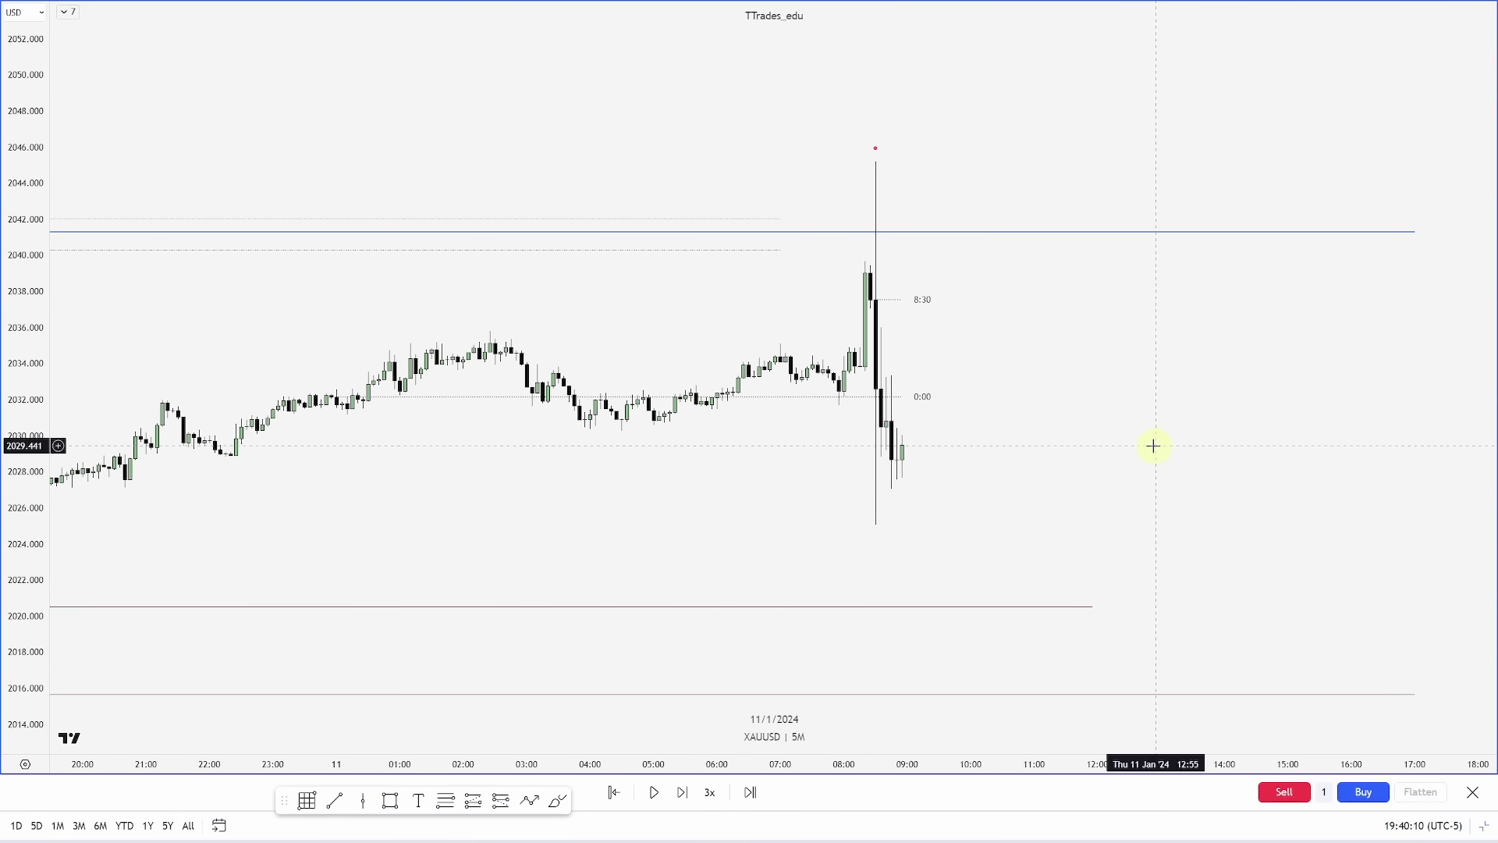
pyautogui.scroll(2, 1077, 443)
pyautogui.moveTo(561, 257); pyautogui.dragTo(685, 257)
pyautogui.moveTo(562, 225); pyautogui.dragTo(685, 226)
pyautogui.click(712, 240)
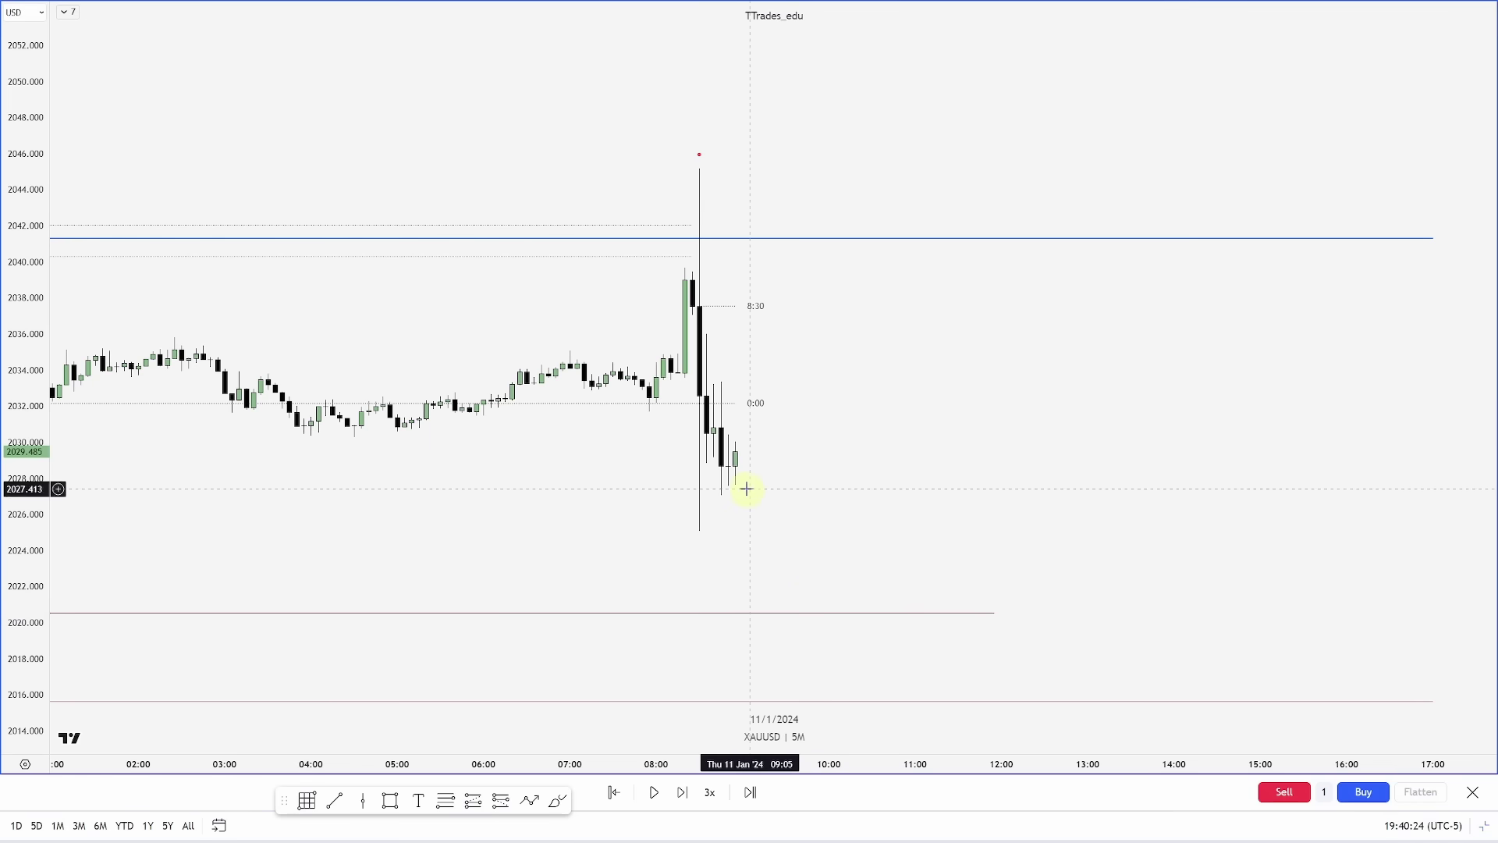
# - Advance the 5-minute replay to 09:10 and draw a premium/discount box from the 08:20 high at 2039.670 to the low near 2025
pyautogui.scroll(2, 782, 512)
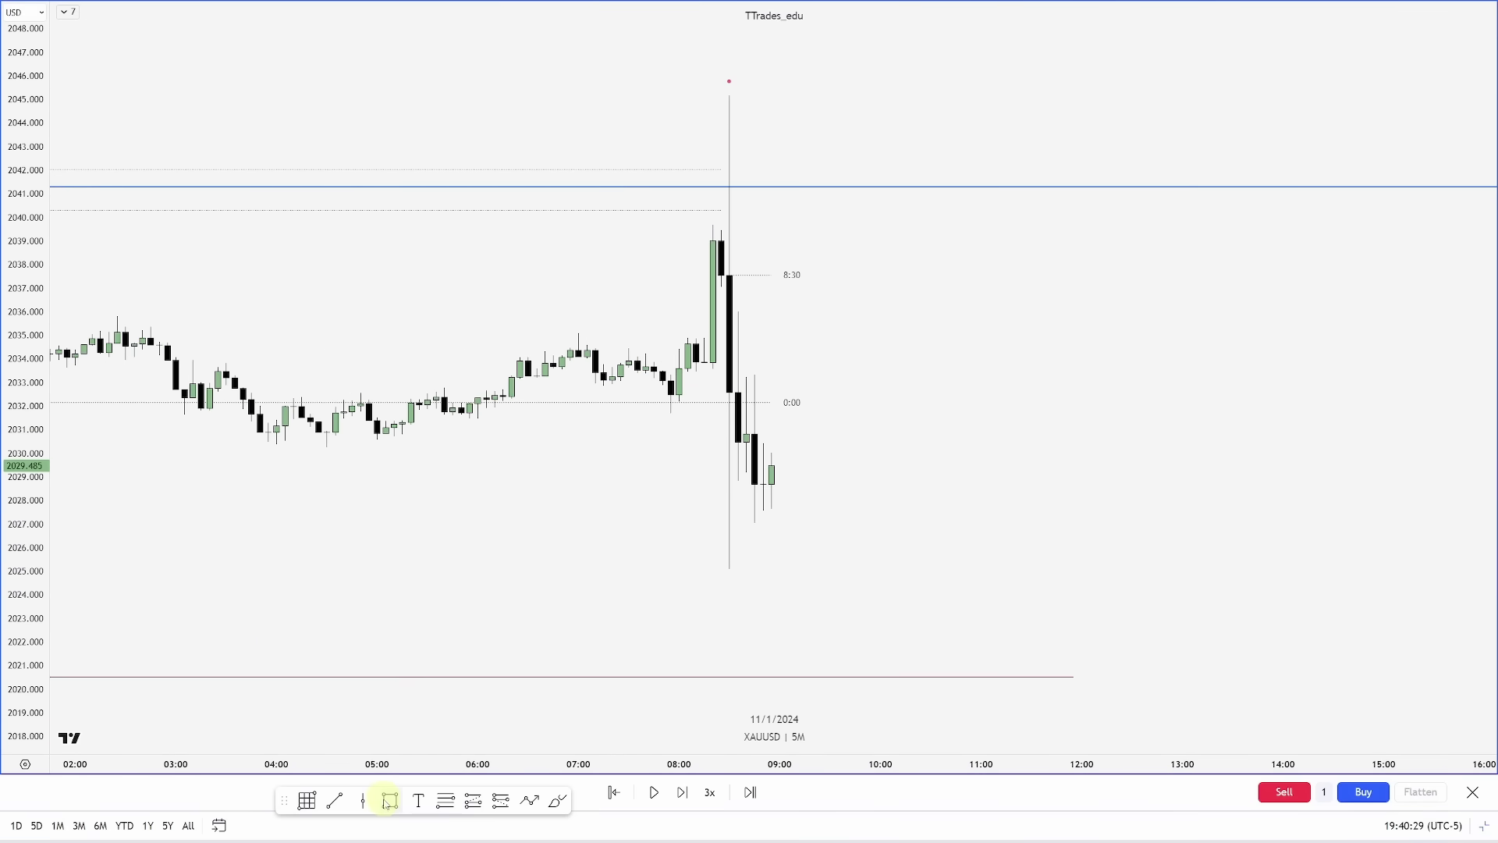
pyautogui.click(307, 801)
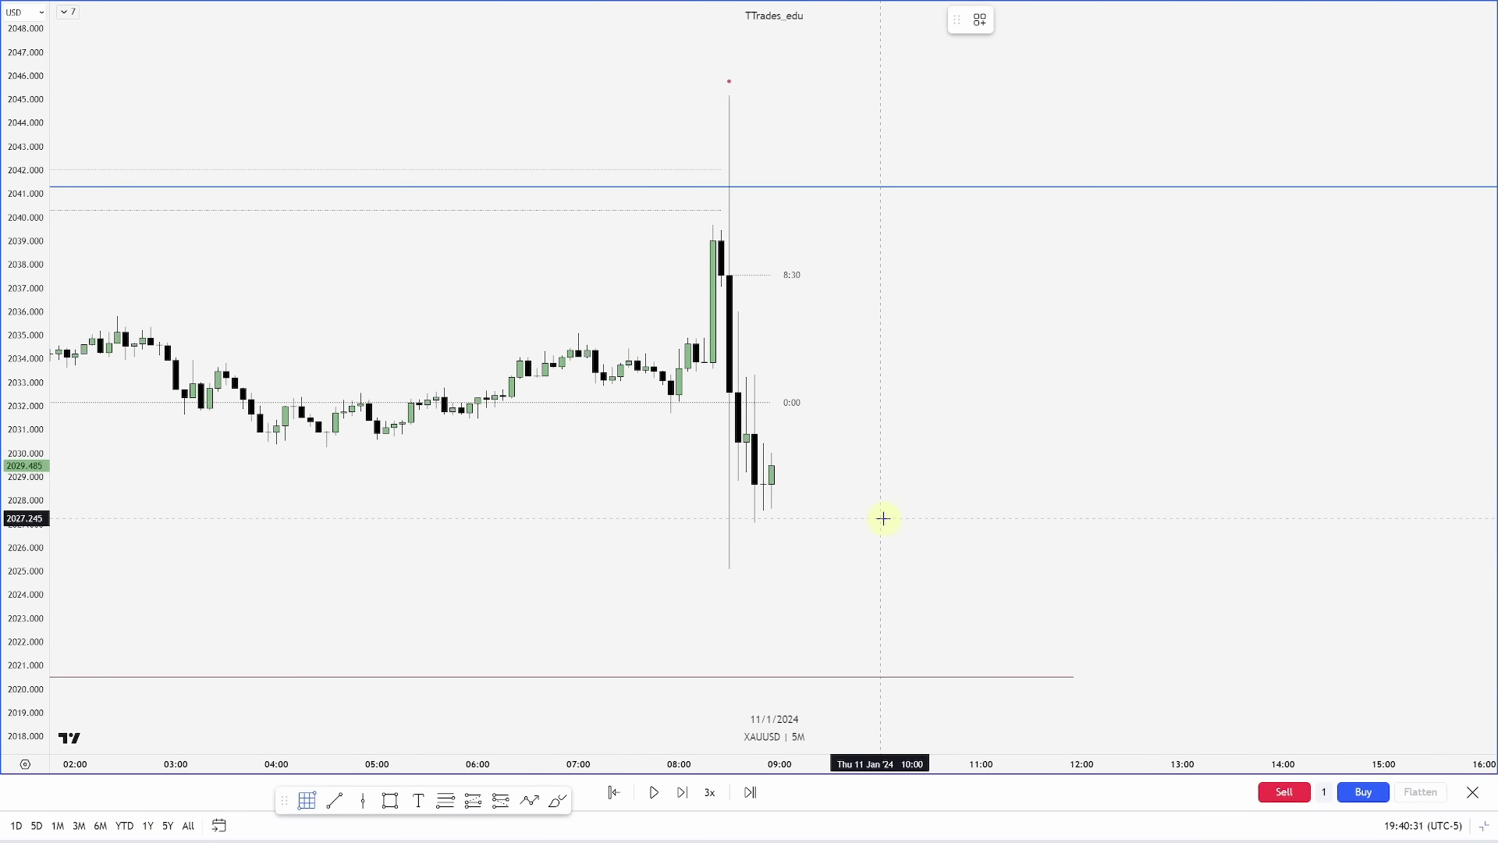
pyautogui.hotkey('shift', 'Right')
pyautogui.hotkey('shift', 'Right')
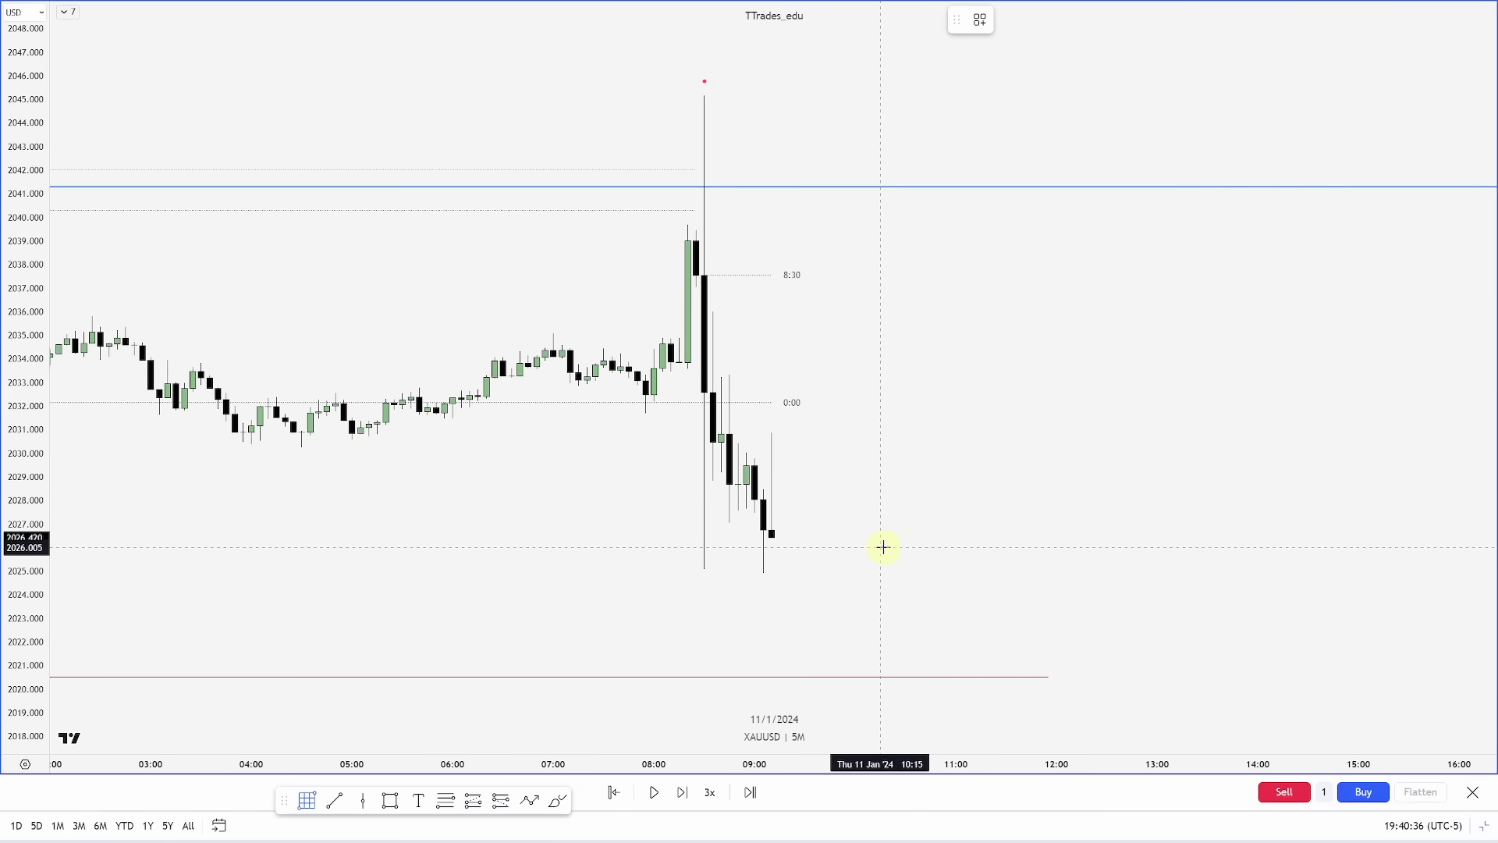
pyautogui.hotkey('shift', 'Right')
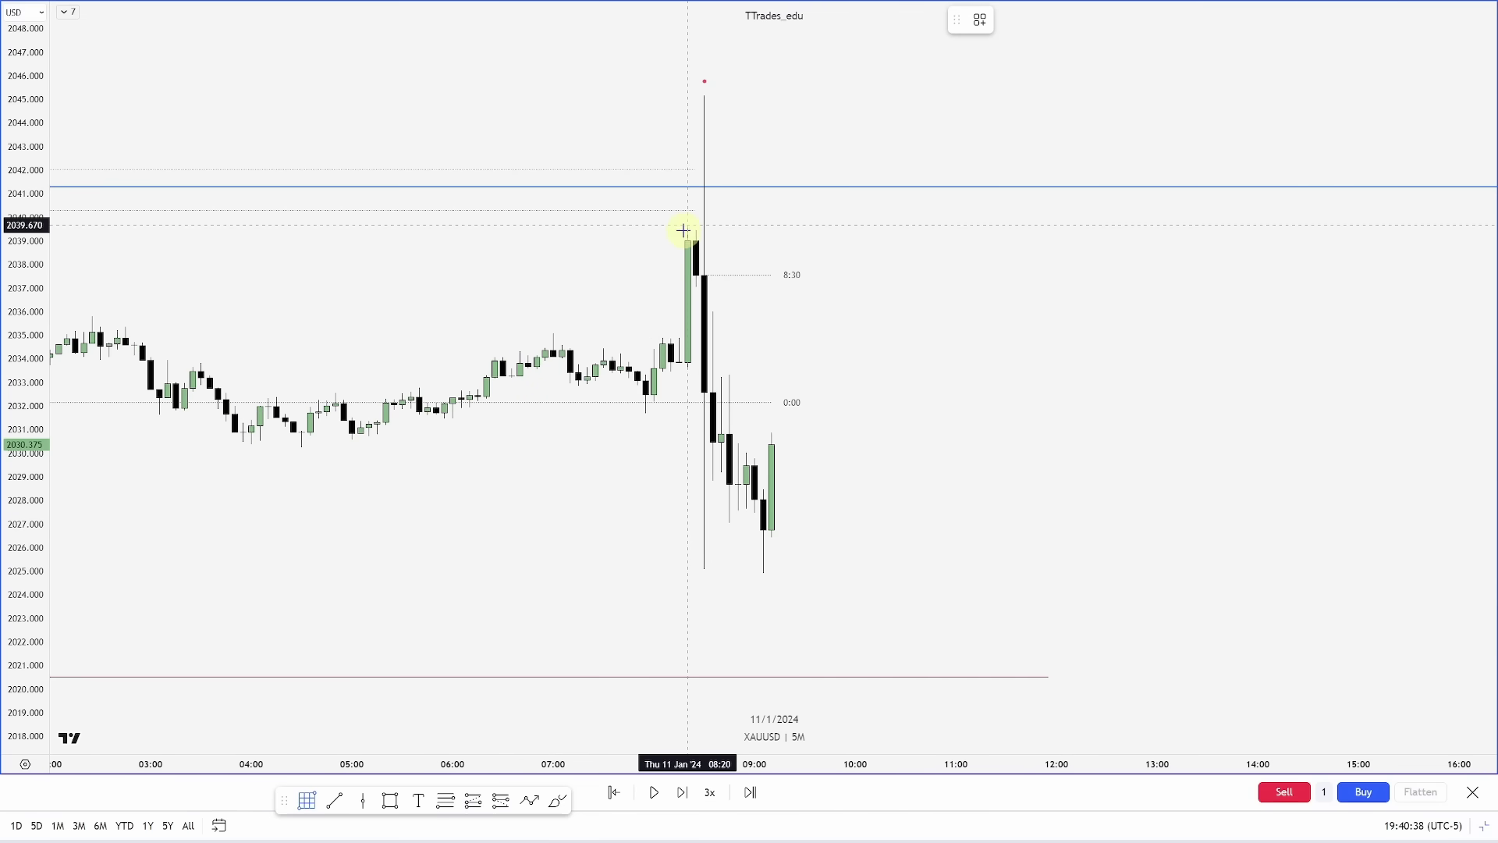
pyautogui.moveTo(686, 225); pyautogui.dragTo(772, 575)
pyautogui.click(817, 549)
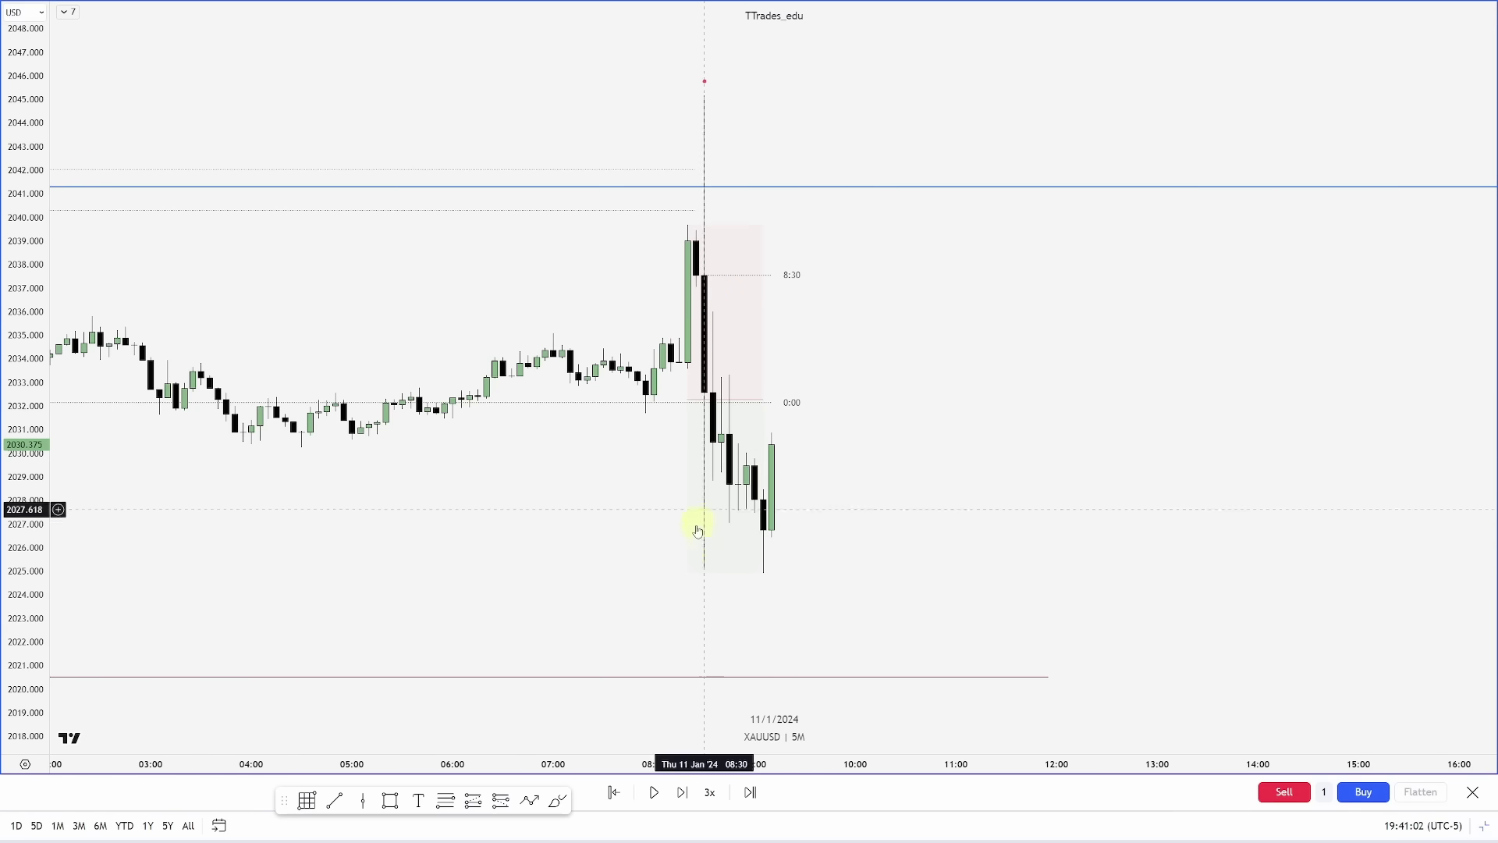
# - Draw a horizontal line from the 08:45 swing high at 2033.335 to 09:20
pyautogui.click(729, 375)
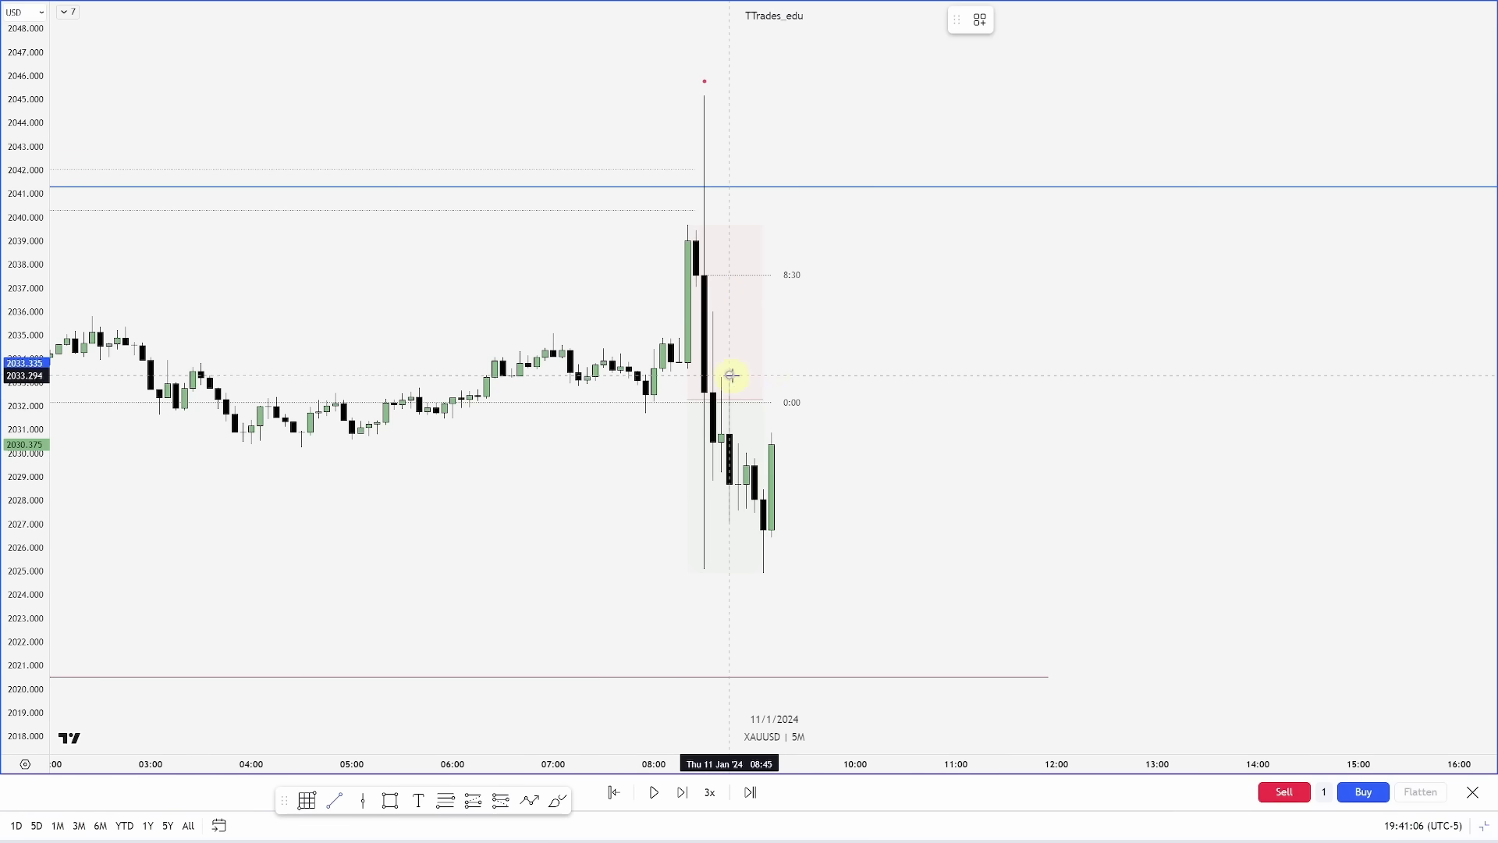
pyautogui.click(788, 375)
pyautogui.click(854, 383)
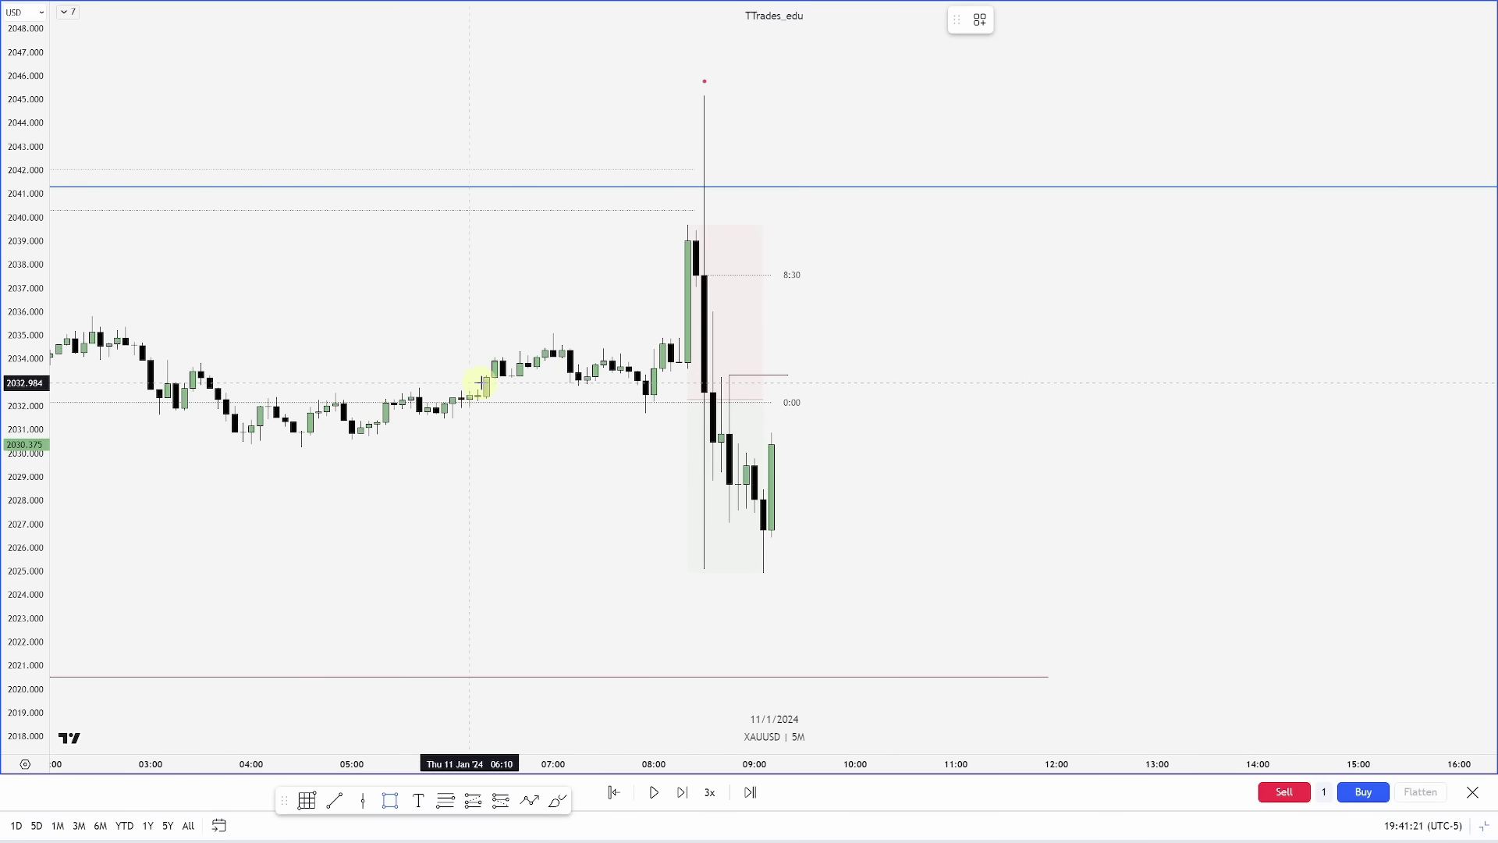
# - Draw a grey rectangle over the early-morning consolidation from about 04:15 to 10:10, between about 2030.3 and 2032.3
pyautogui.moveTo(301, 448)
pyautogui.mouseDown()
pyautogui.moveTo(276, 397)
pyautogui.moveTo(872, 417)
pyautogui.mouseUp()
pyautogui.click(979, 20)
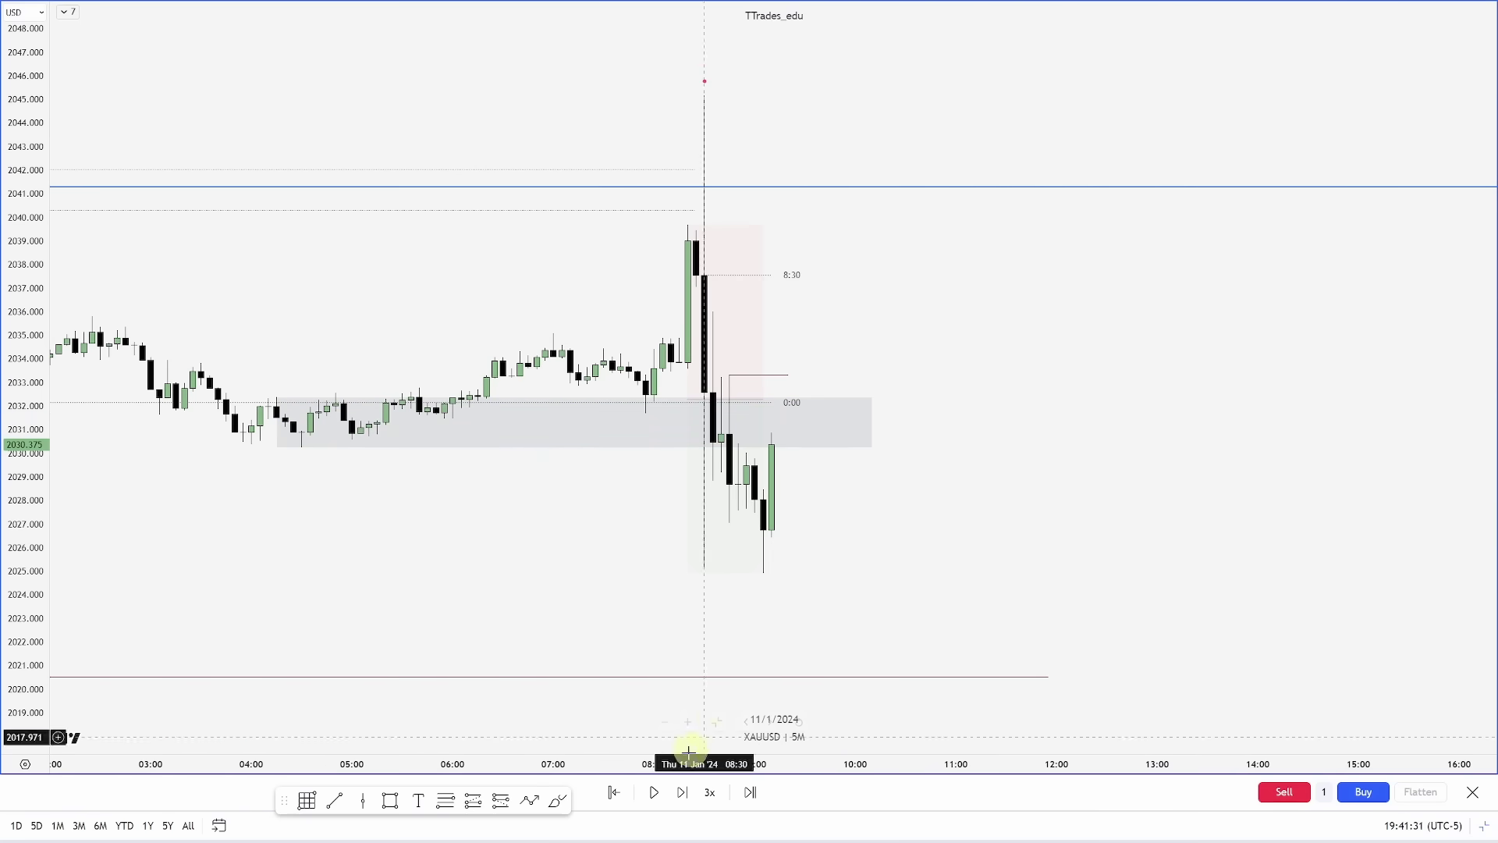
# - Sketch a projected price path rising to about 2034.3 at 09:30, dipping, retracing to about 2031, and falling to about 2026.3 at 10:10
pyautogui.click(530, 800)
pyautogui.click(780, 436)
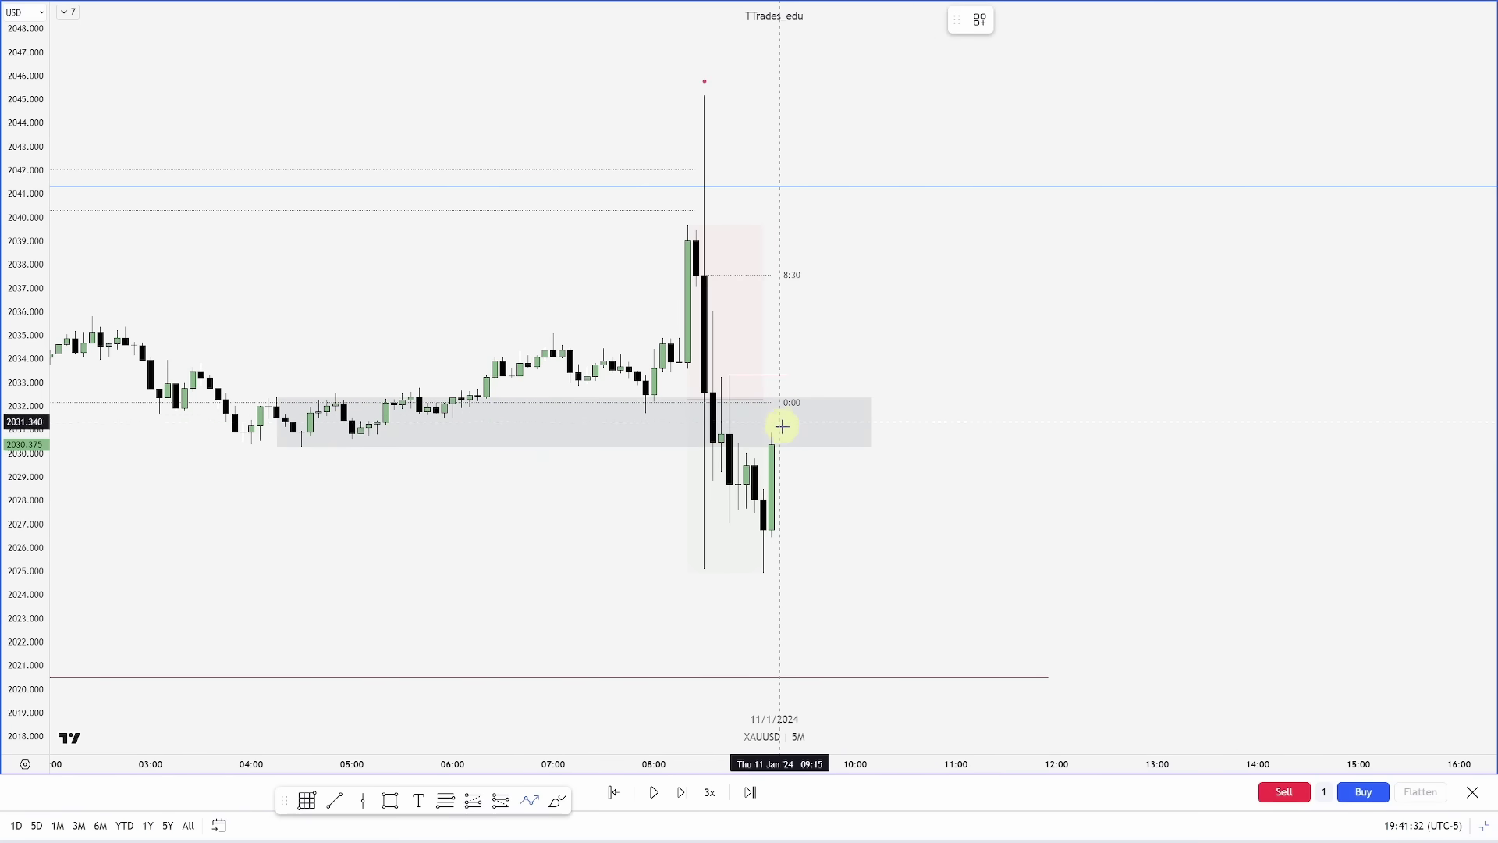
pyautogui.click(805, 351)
pyautogui.click(830, 467)
pyautogui.doubleClick(872, 538)
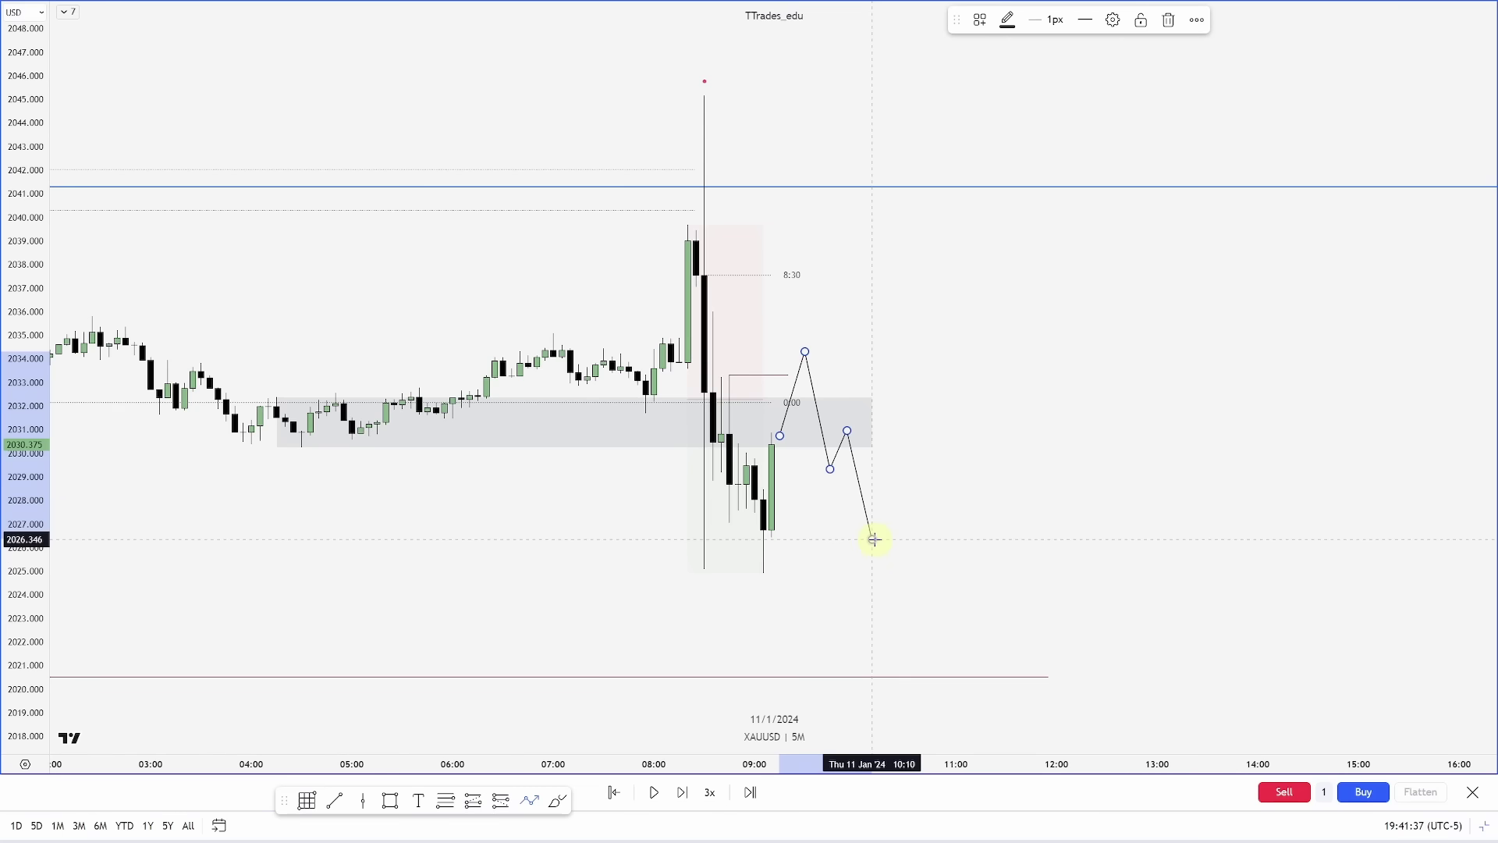
pyautogui.click(920, 509)
# - Label the 08:45 swing high and the path's second peak STH, and the path's highest peak ITH with the text template
pyautogui.click(419, 800)
pyautogui.click(733, 365)
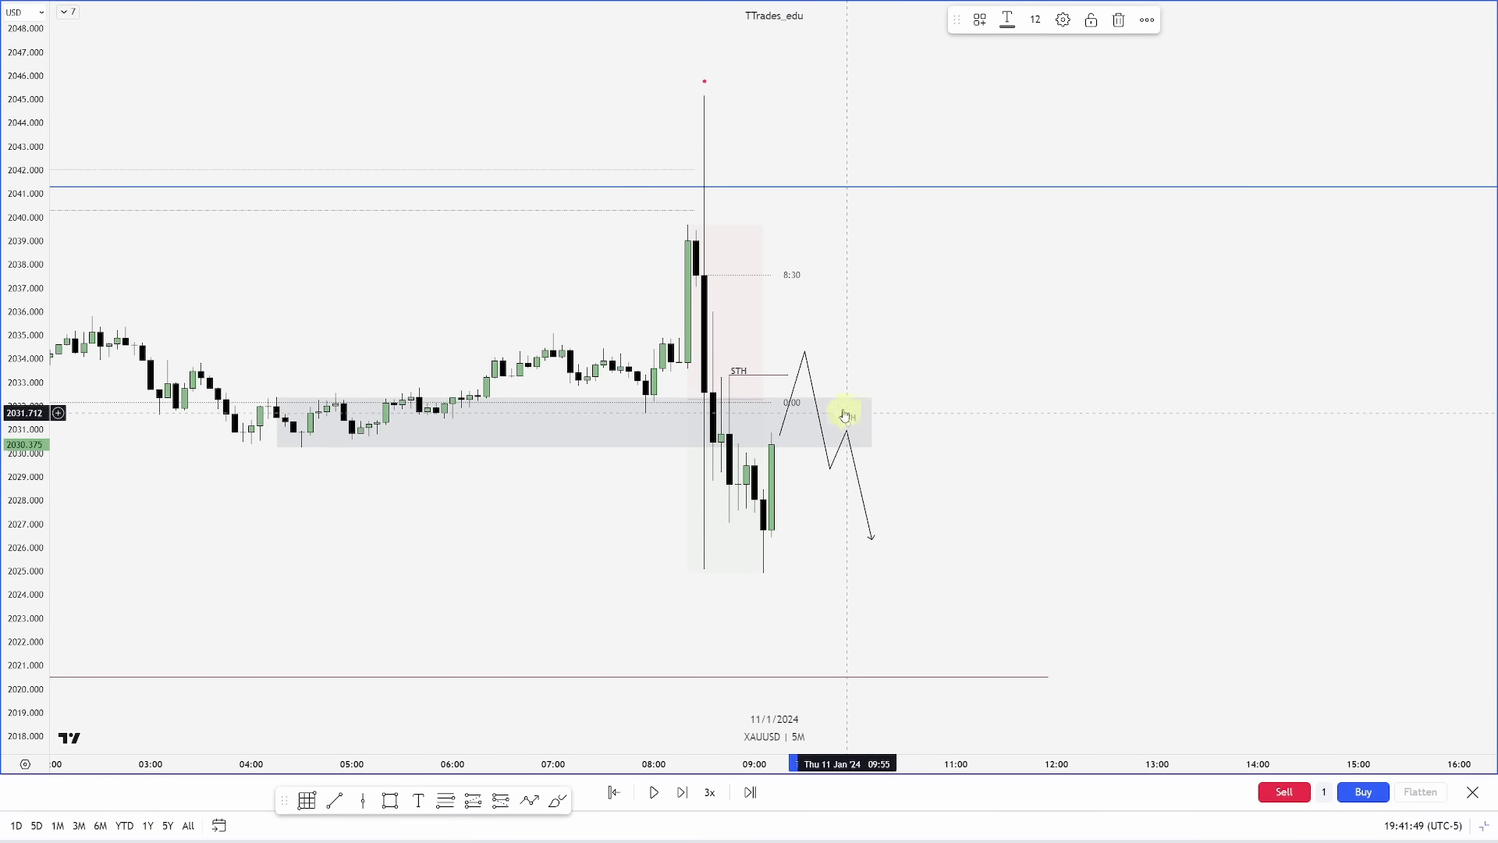
pyautogui.keyDown('ctrl'); pyautogui.moveTo(848, 416); pyautogui.dragTo(808, 336); pyautogui.keyUp('ctrl')
pyautogui.click(980, 19)
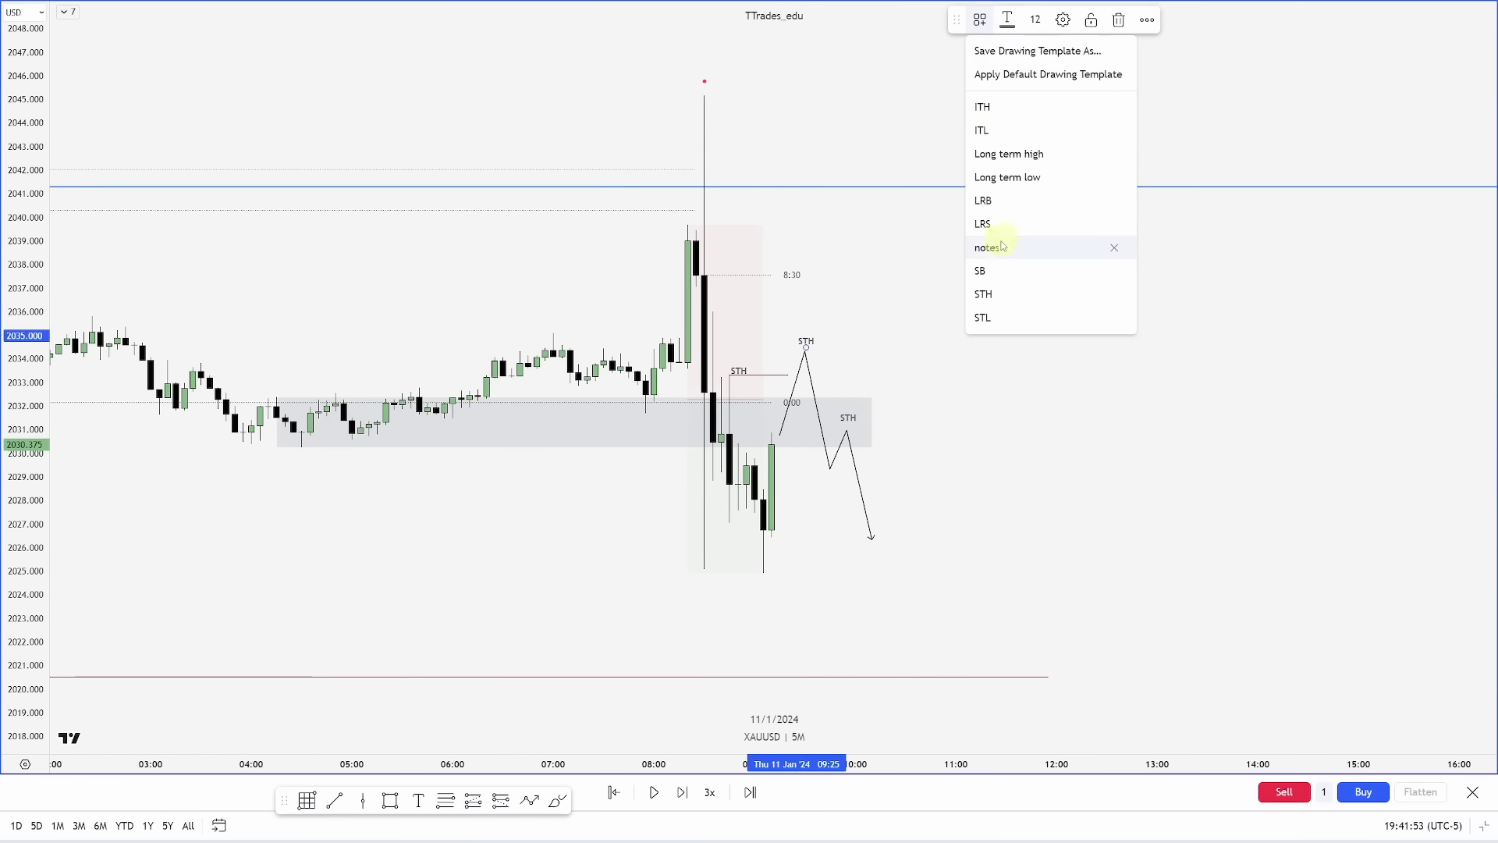
pyautogui.click(1008, 111)
pyautogui.click(945, 349)
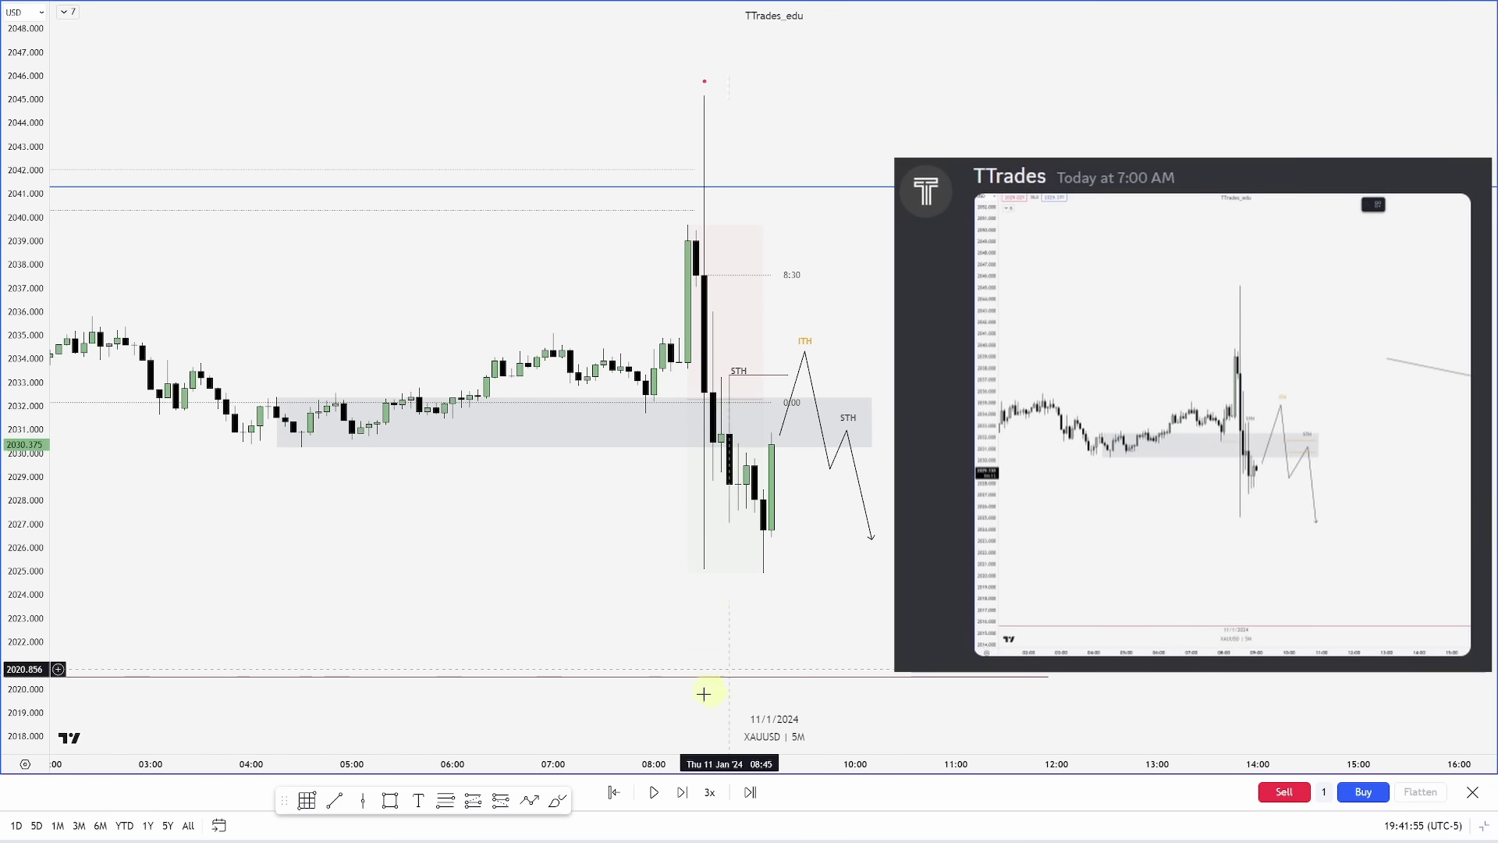
# - Draw a short position from the projected path's second peak, with entry at about 2030.9, stop at about 2034.4 and target at about 2020.6
pyautogui.click(501, 800)
pyautogui.click(839, 433)
pyautogui.moveTo(839, 336); pyautogui.dragTo(839, 342)
pyautogui.moveTo(838, 527); pyautogui.dragTo(835, 675)
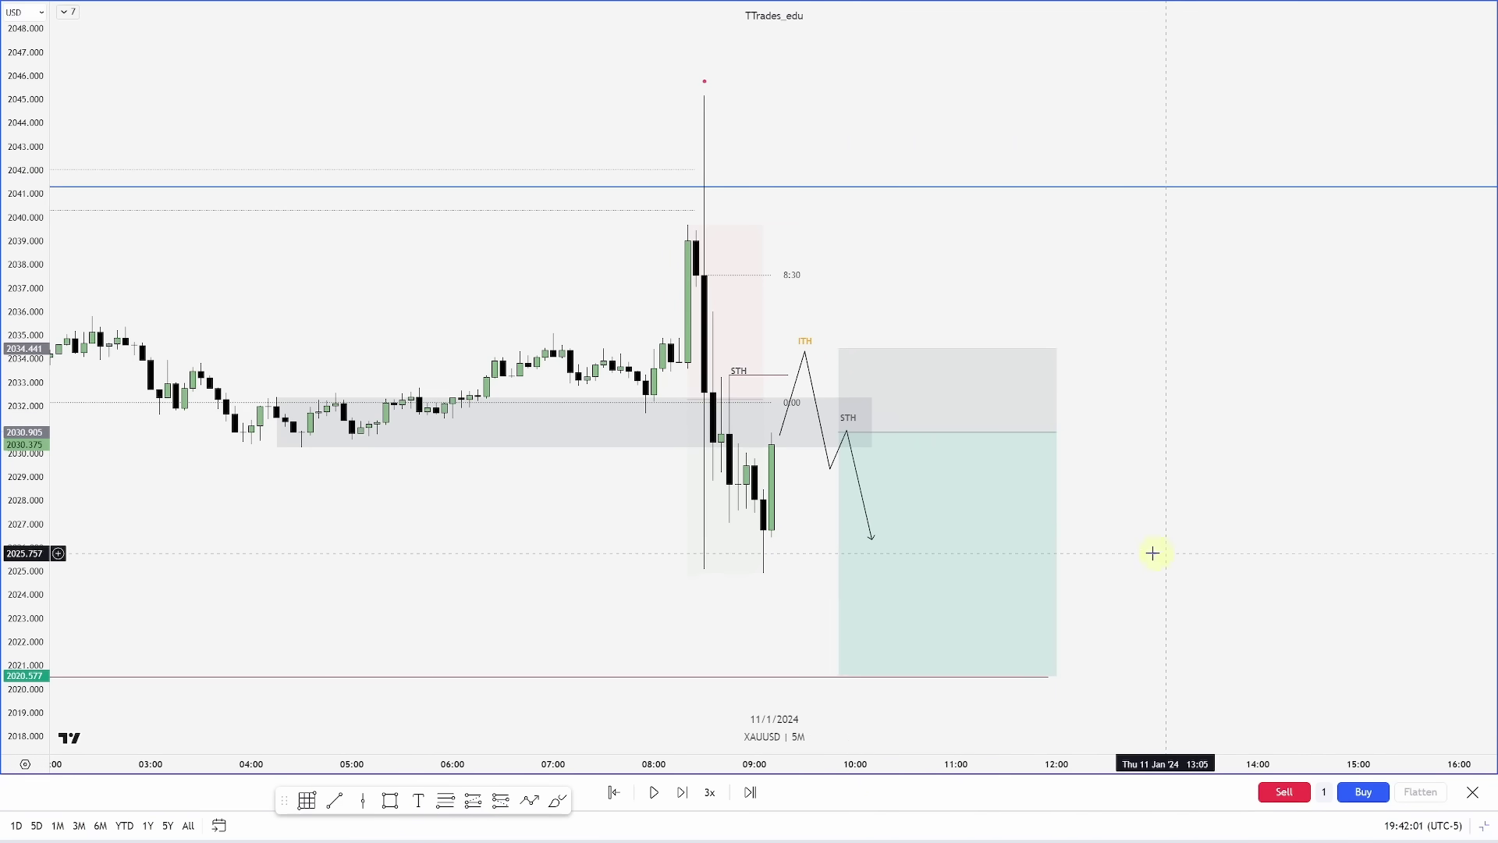
# - Delete the short position together with the projected price path and its ITH and STH labels
pyautogui.press('Delete')
pyautogui.moveTo(1020, 444); pyautogui.dragTo(1061, 445)
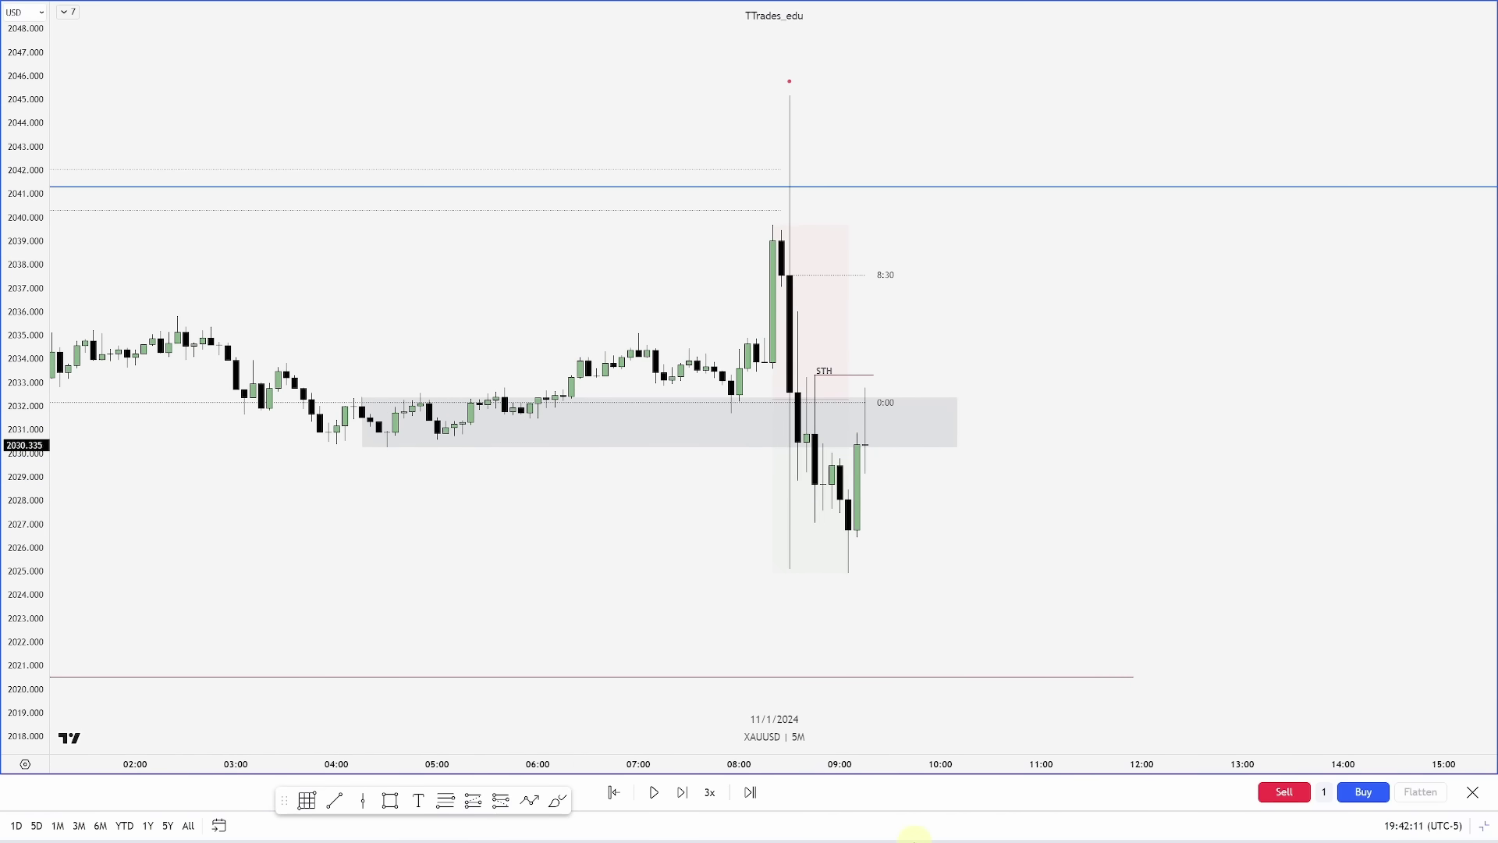
# - Advance the replay to the 09:20 candle and place a copy of the STH label above the 09:15 high
pyautogui.hotkey('shift', 'Right')
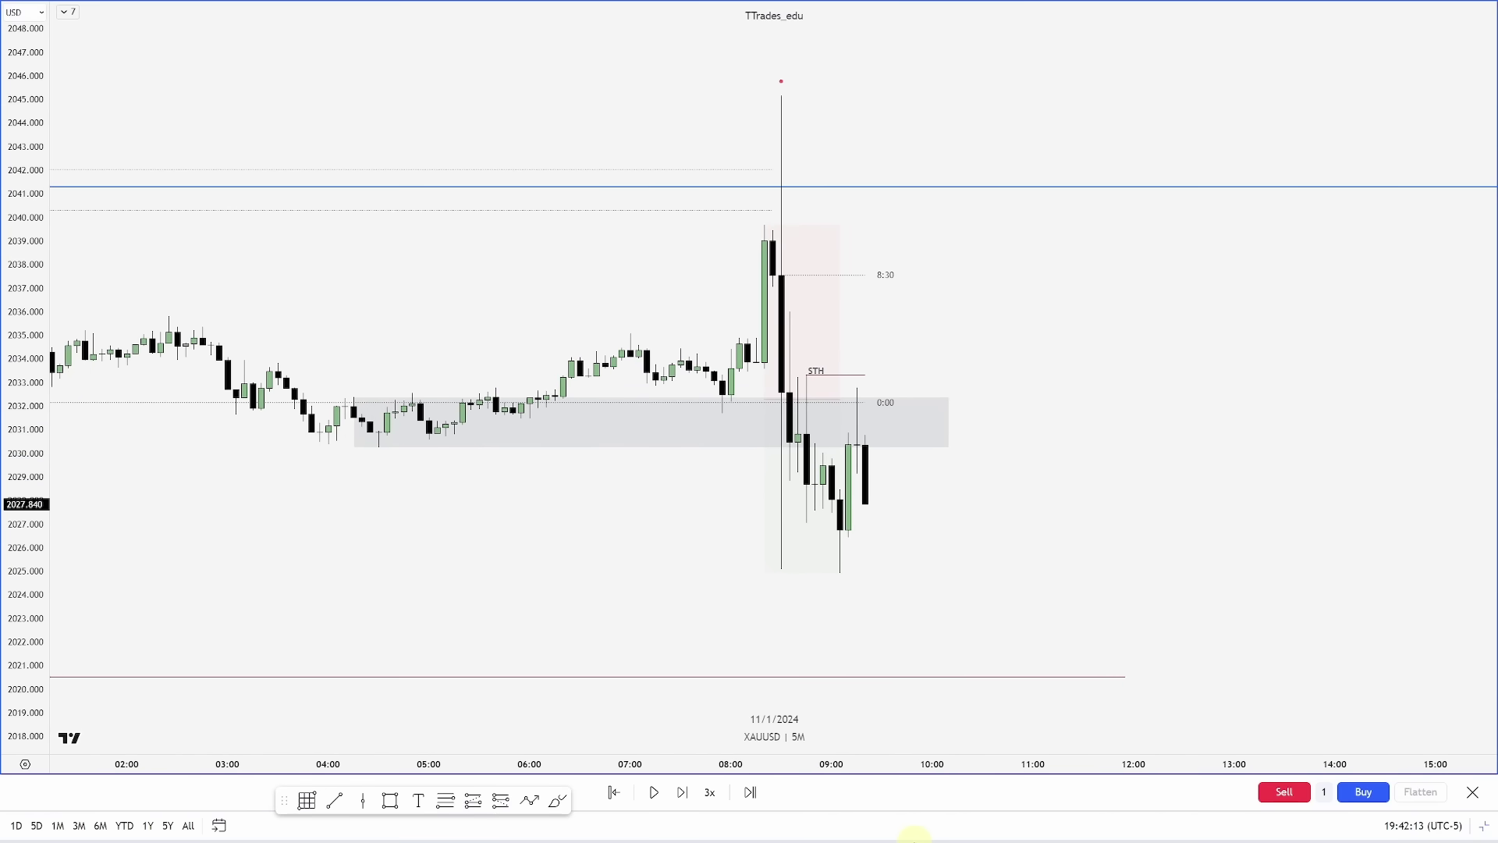
pyautogui.hotkey('shift', 'Right')
pyautogui.moveTo(833, 375); pyautogui.dragTo(865, 385)
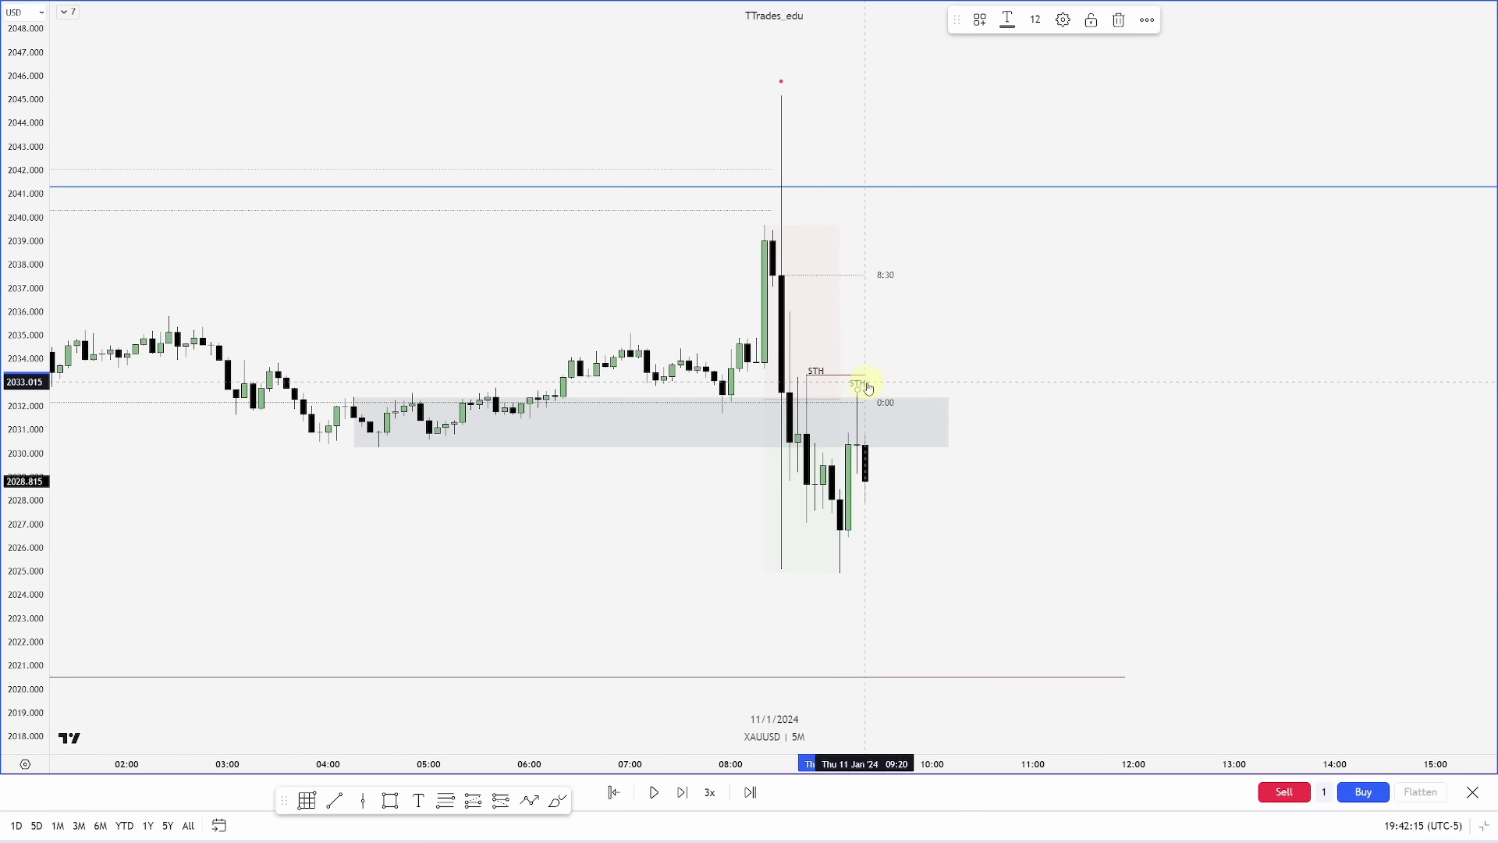
pyautogui.click(933, 379)
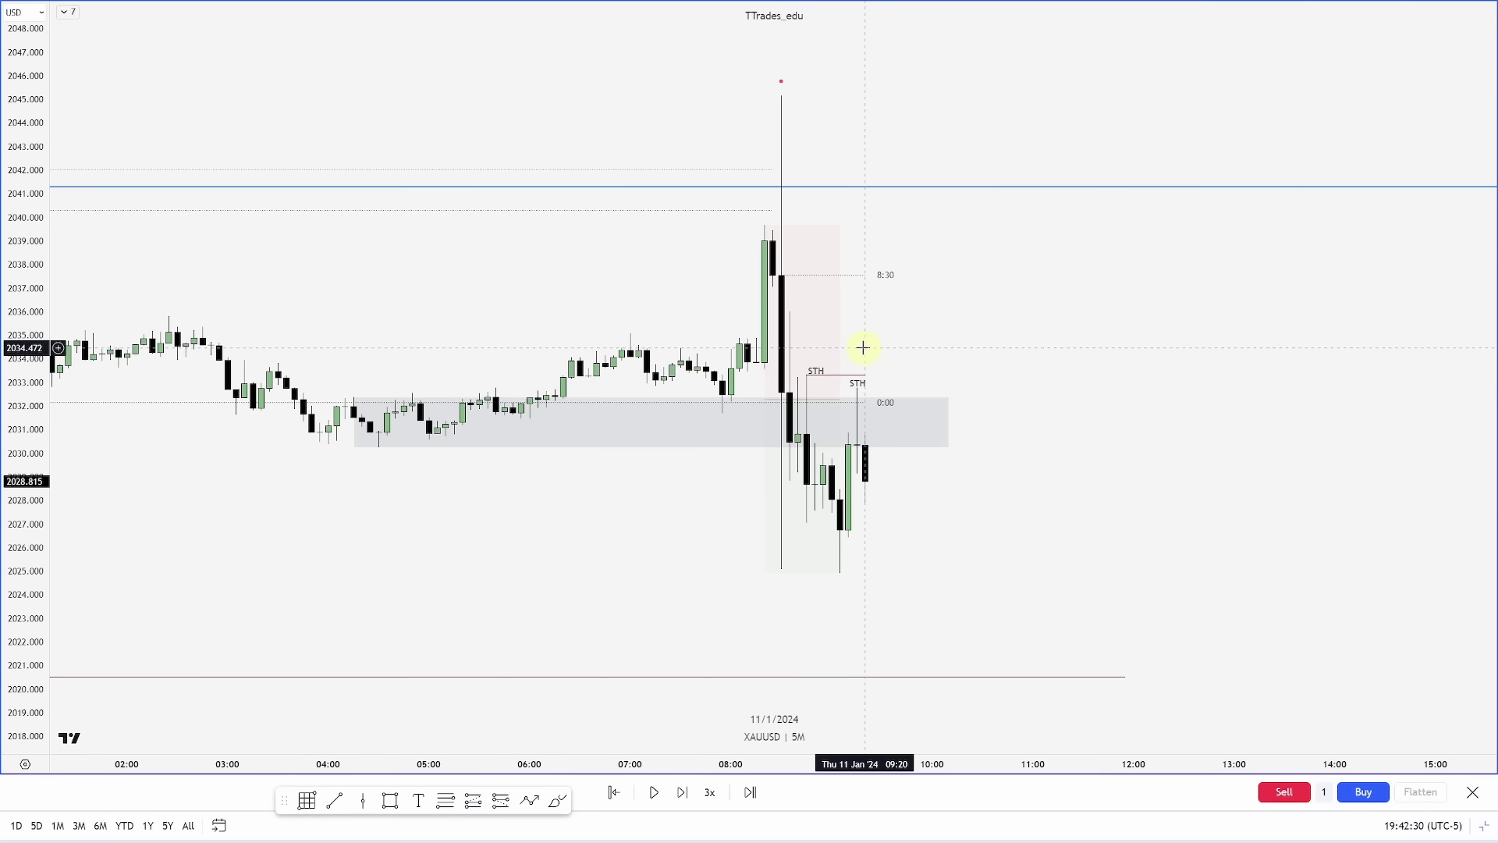
# - Advance the replay to the 09:35 candle and label its high ITH by applying the ITH template to a copied label
pyautogui.hotkey('shift', 'Right')
pyautogui.hotkey('shift', 'Right')
pyautogui.hotkey('shift', 'Right')
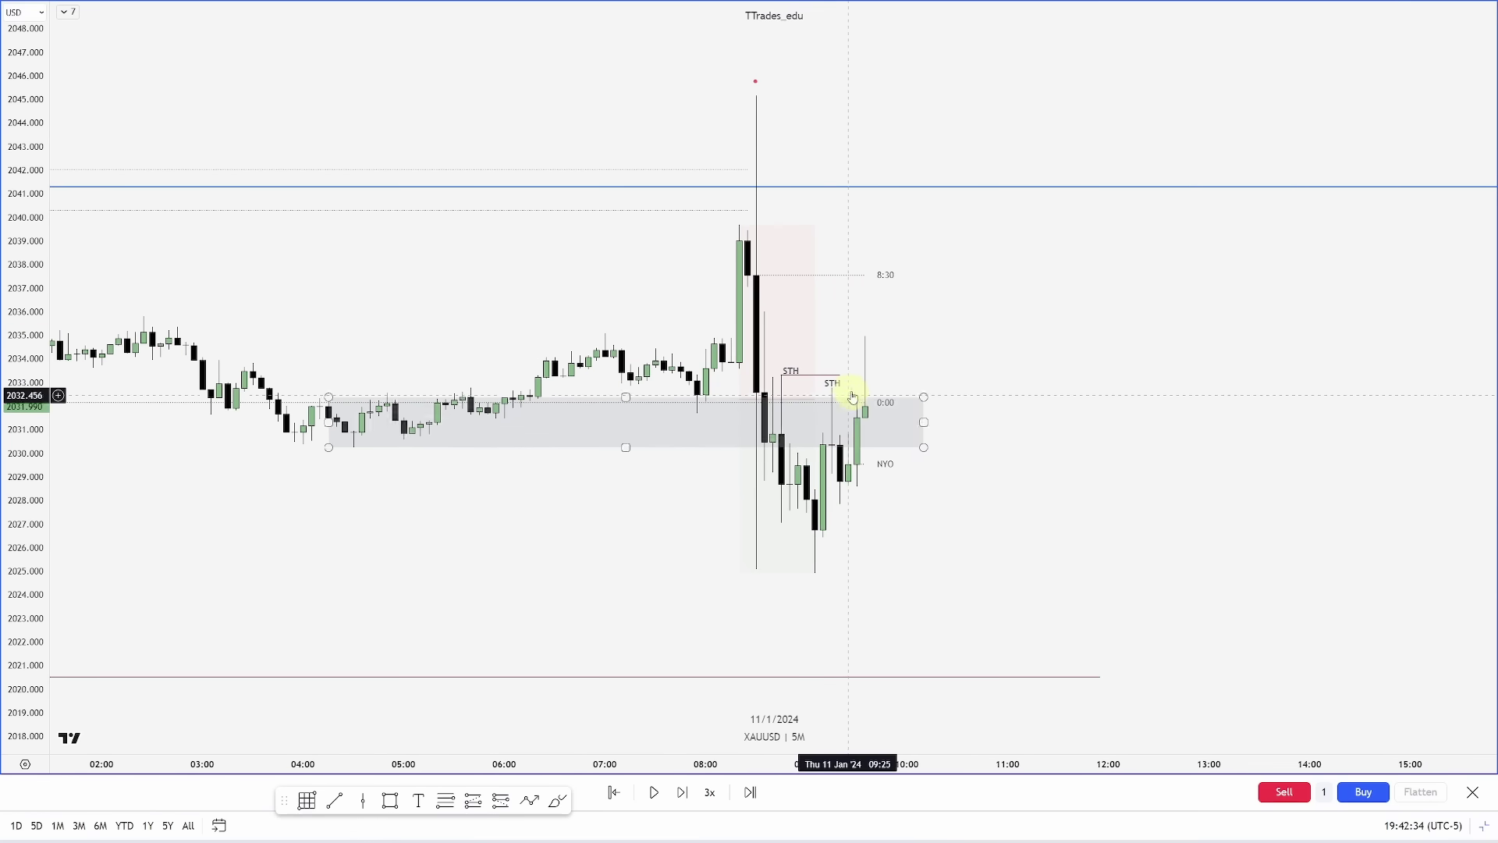
pyautogui.moveTo(841, 375)
pyautogui.mouseDown()
pyautogui.moveTo(858, 374)
pyautogui.moveTo(865, 323)
pyautogui.mouseUp()
pyautogui.click(936, 380)
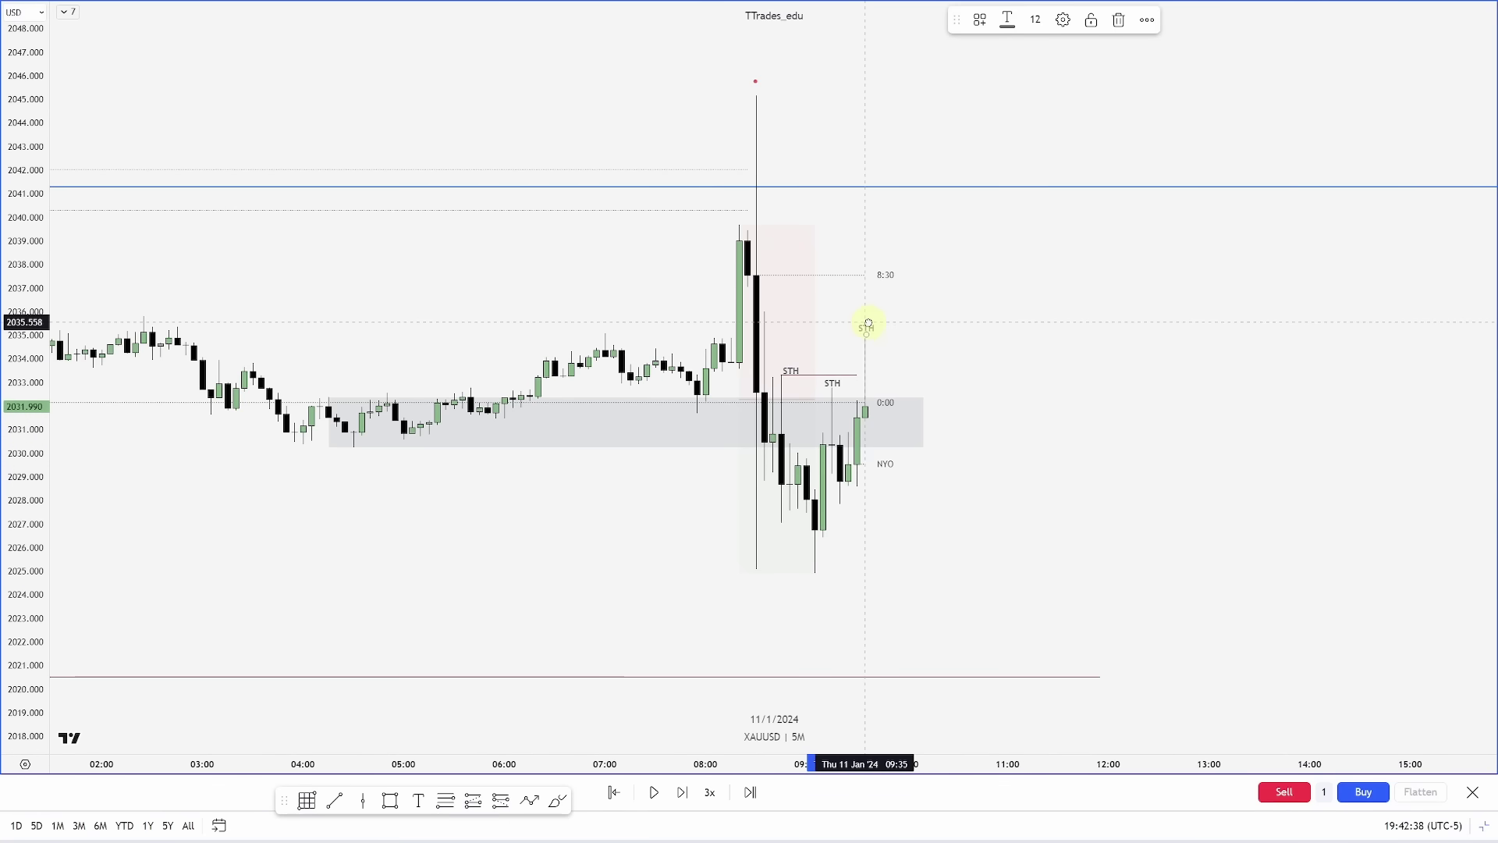
pyautogui.click(980, 19)
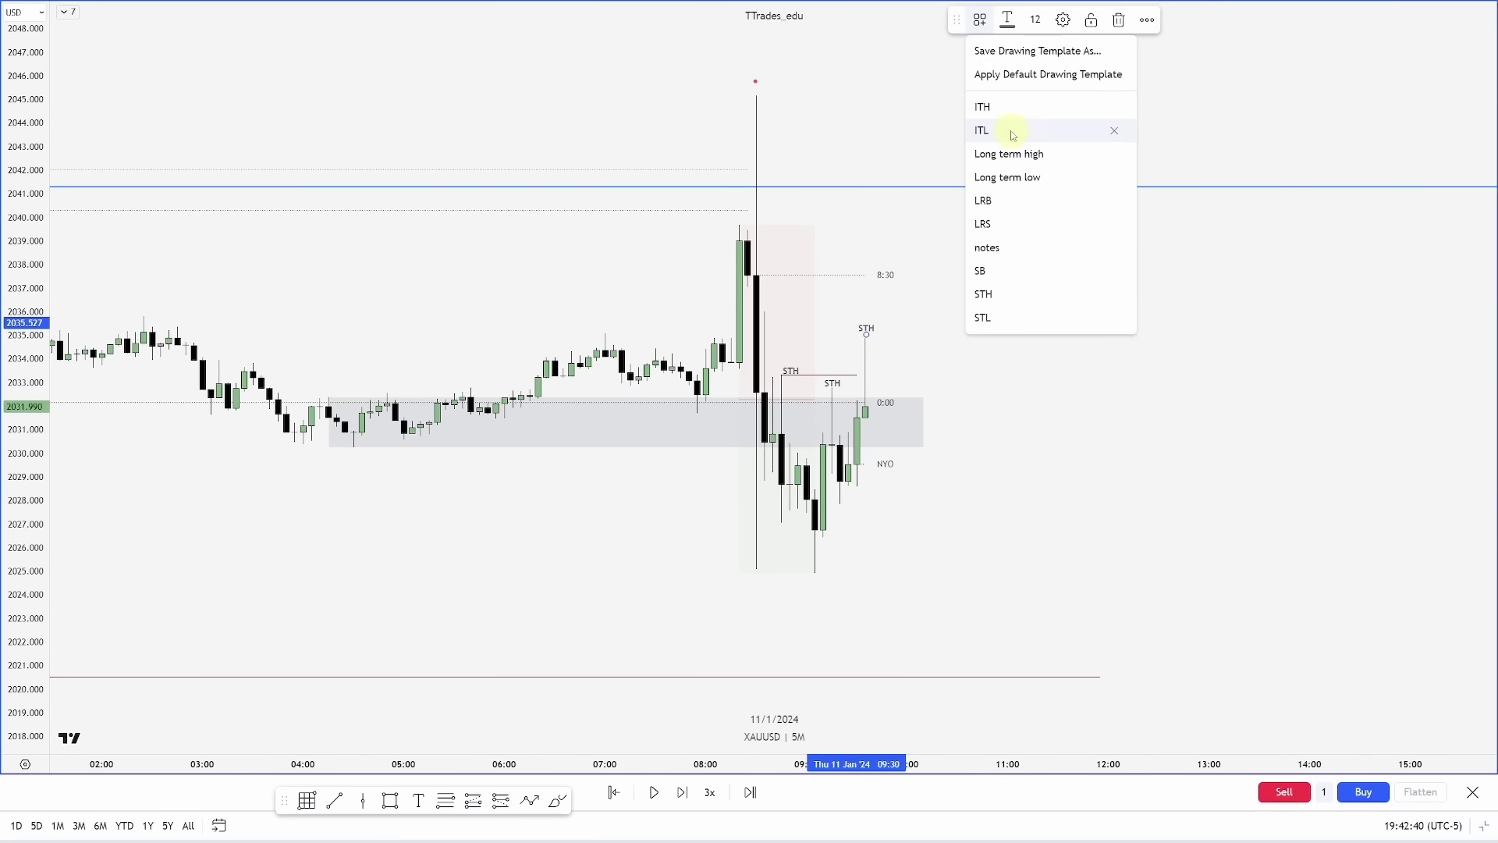
pyautogui.click(1006, 107)
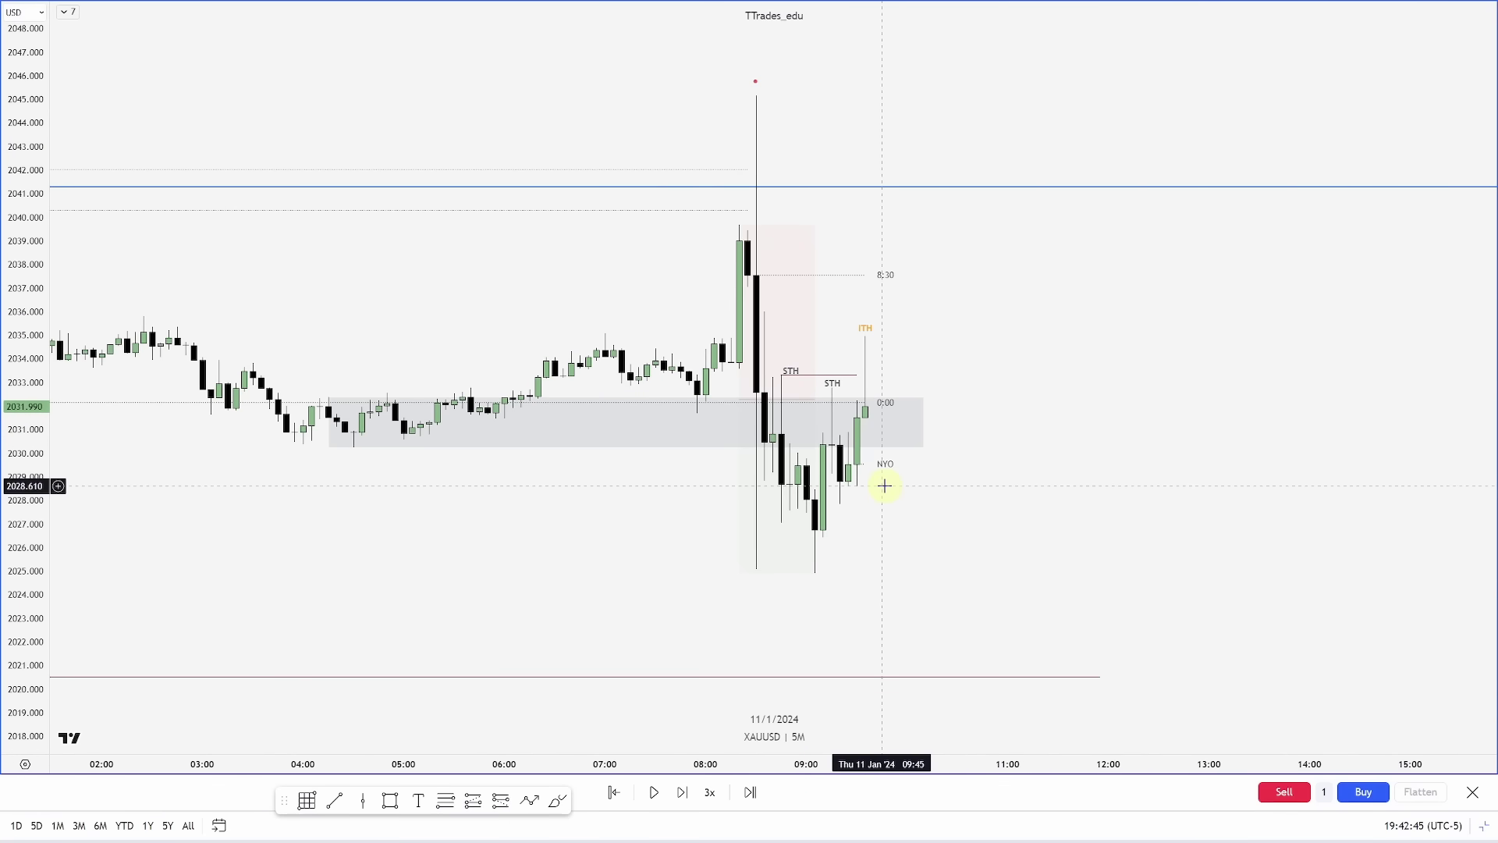
# - Advance the replay to 09:45 and mark the gap between about 2031.5 and 2030.2 with a yellow rectangle from 09:35 to 10:05
pyautogui.hotkey('shift', 'Right')
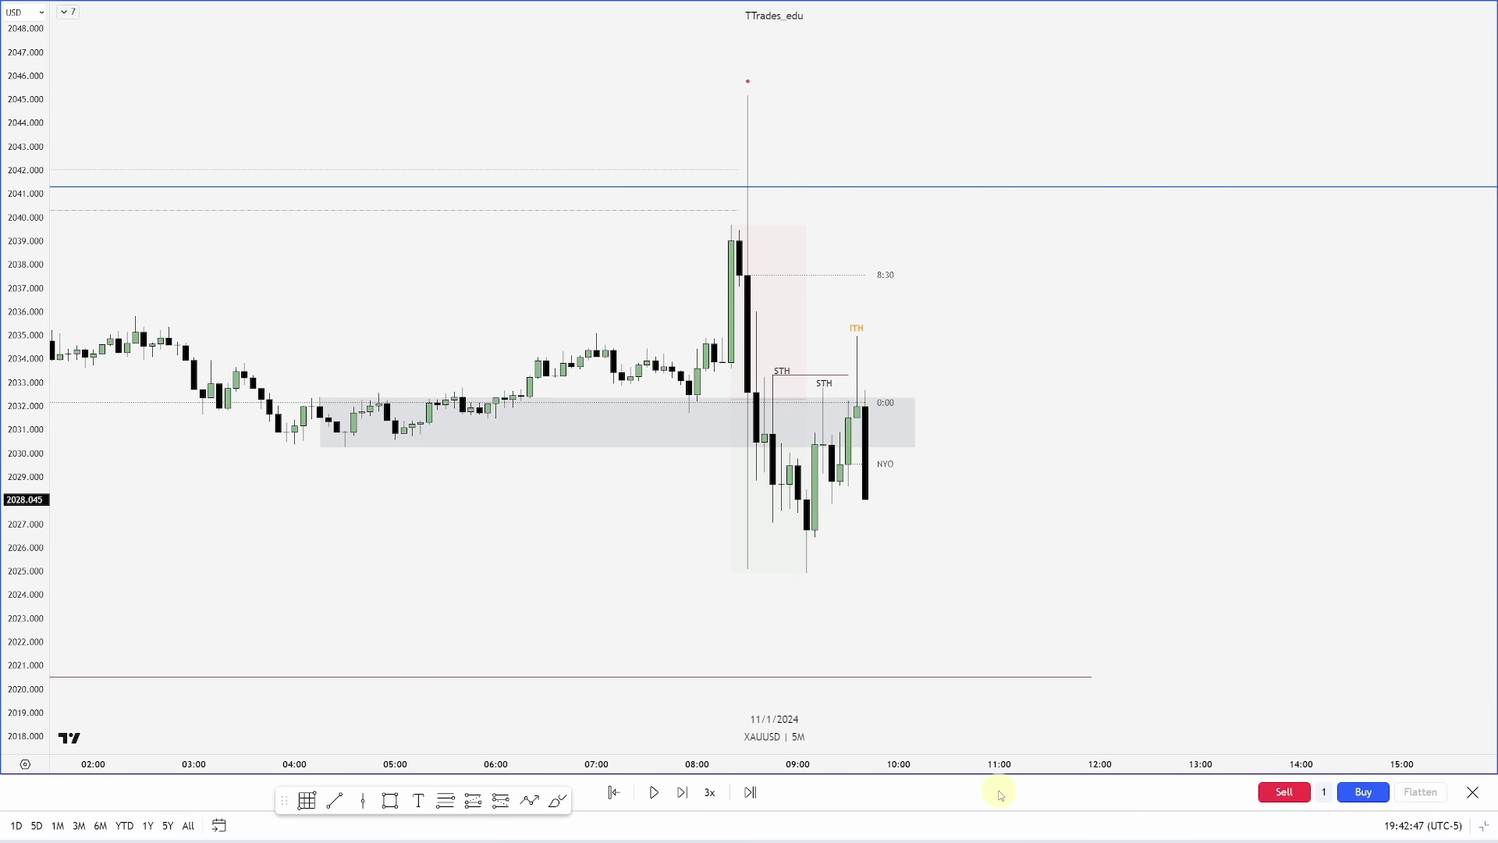
pyautogui.hotkey('shift', 'Right')
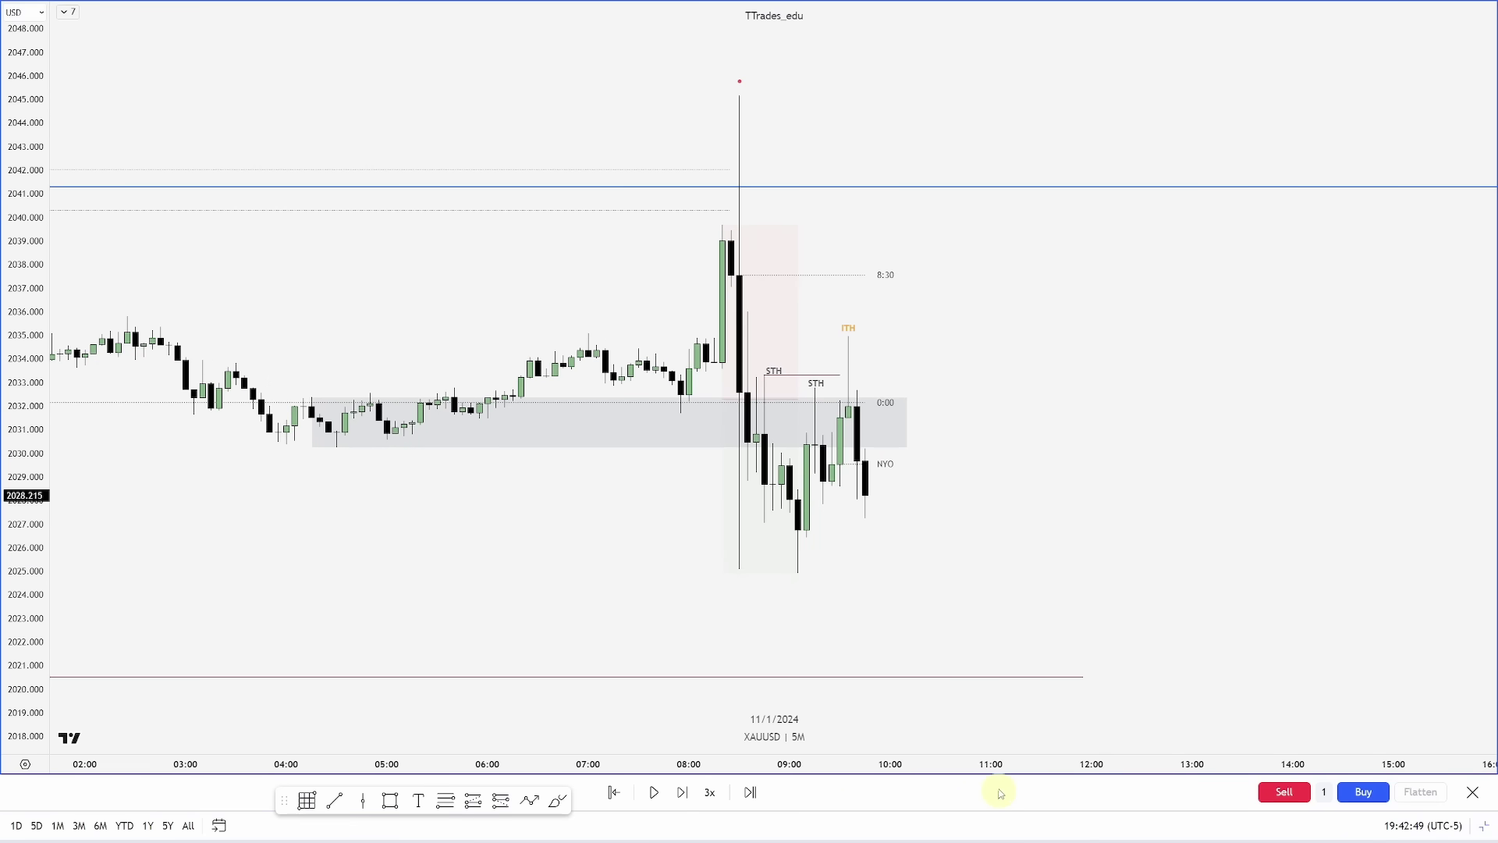
pyautogui.click(848, 418)
pyautogui.click(866, 448)
pyautogui.moveTo(866, 446); pyautogui.dragTo(898, 448)
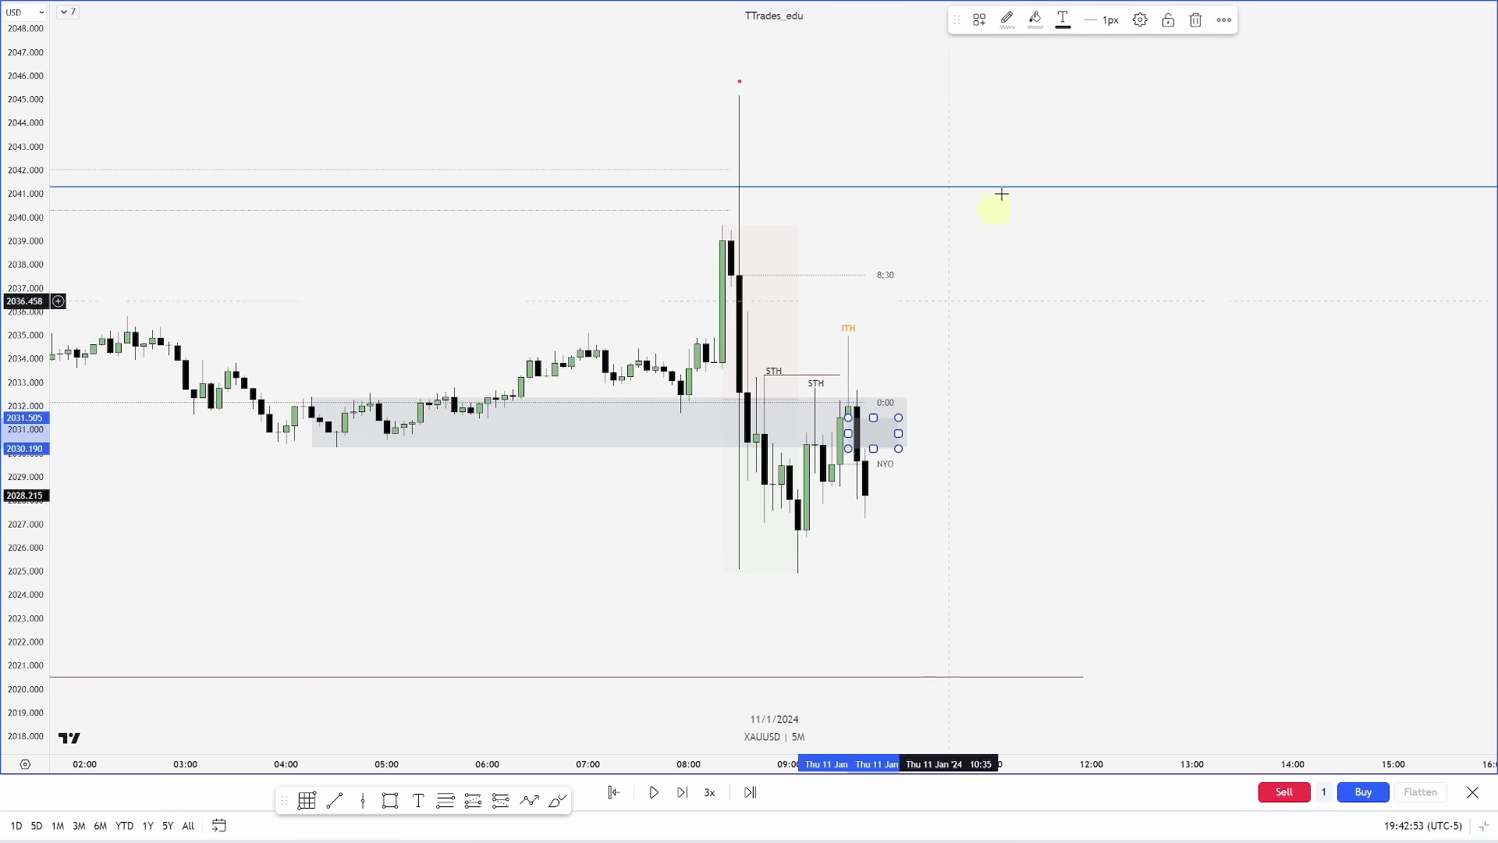
pyautogui.click(981, 19)
pyautogui.click(1018, 134)
pyautogui.rightClick(946, 375)
pyautogui.press('Escape')
# - Sketch a projected path rising to the yellow gap at about 2030.4 and falling to about 2025.4, and remove it again
pyautogui.click(528, 802)
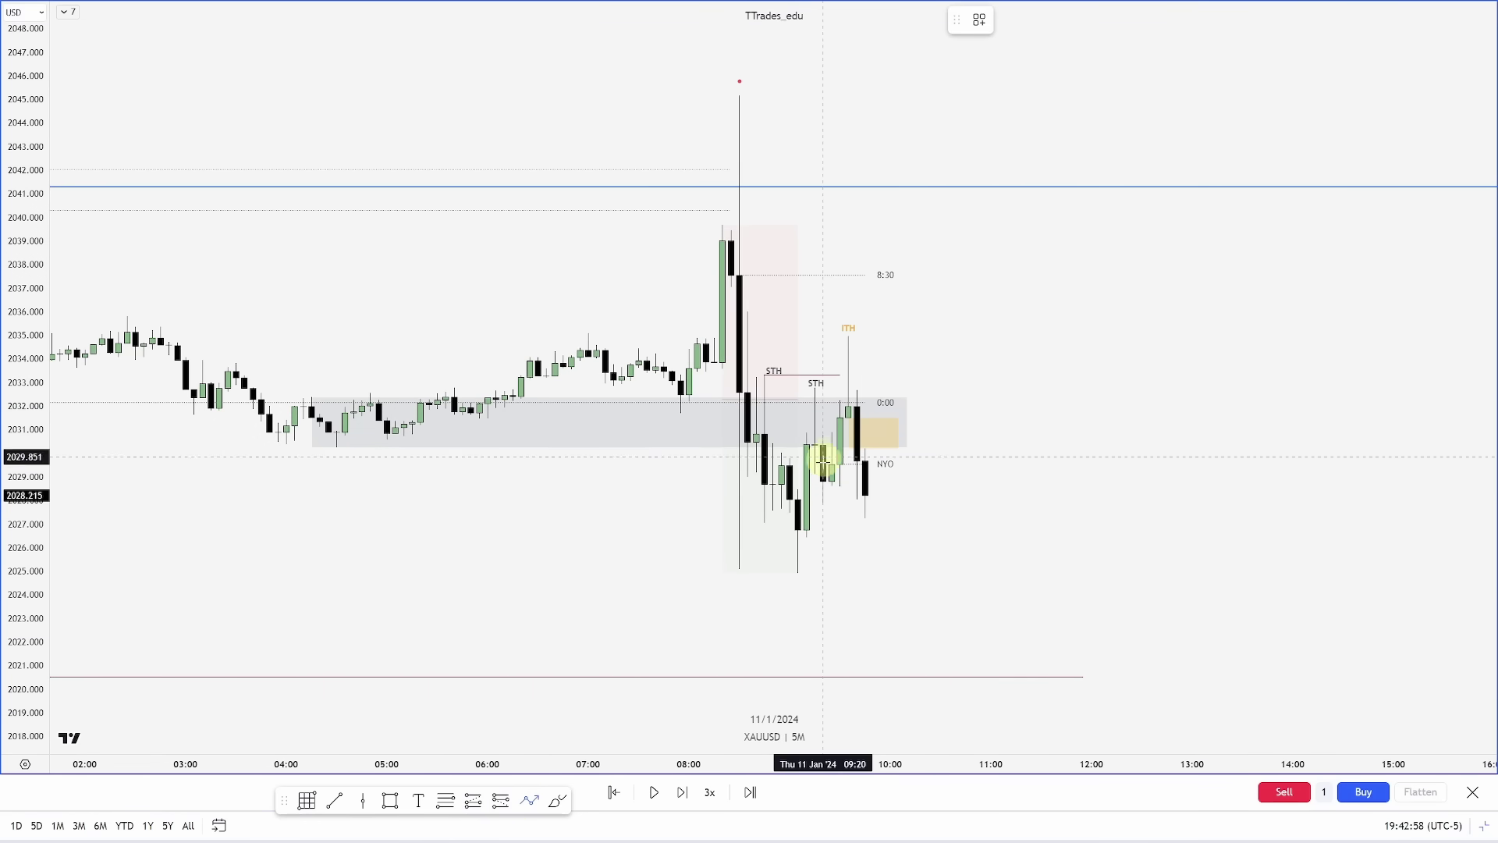
pyautogui.click(881, 469)
pyautogui.click(890, 443)
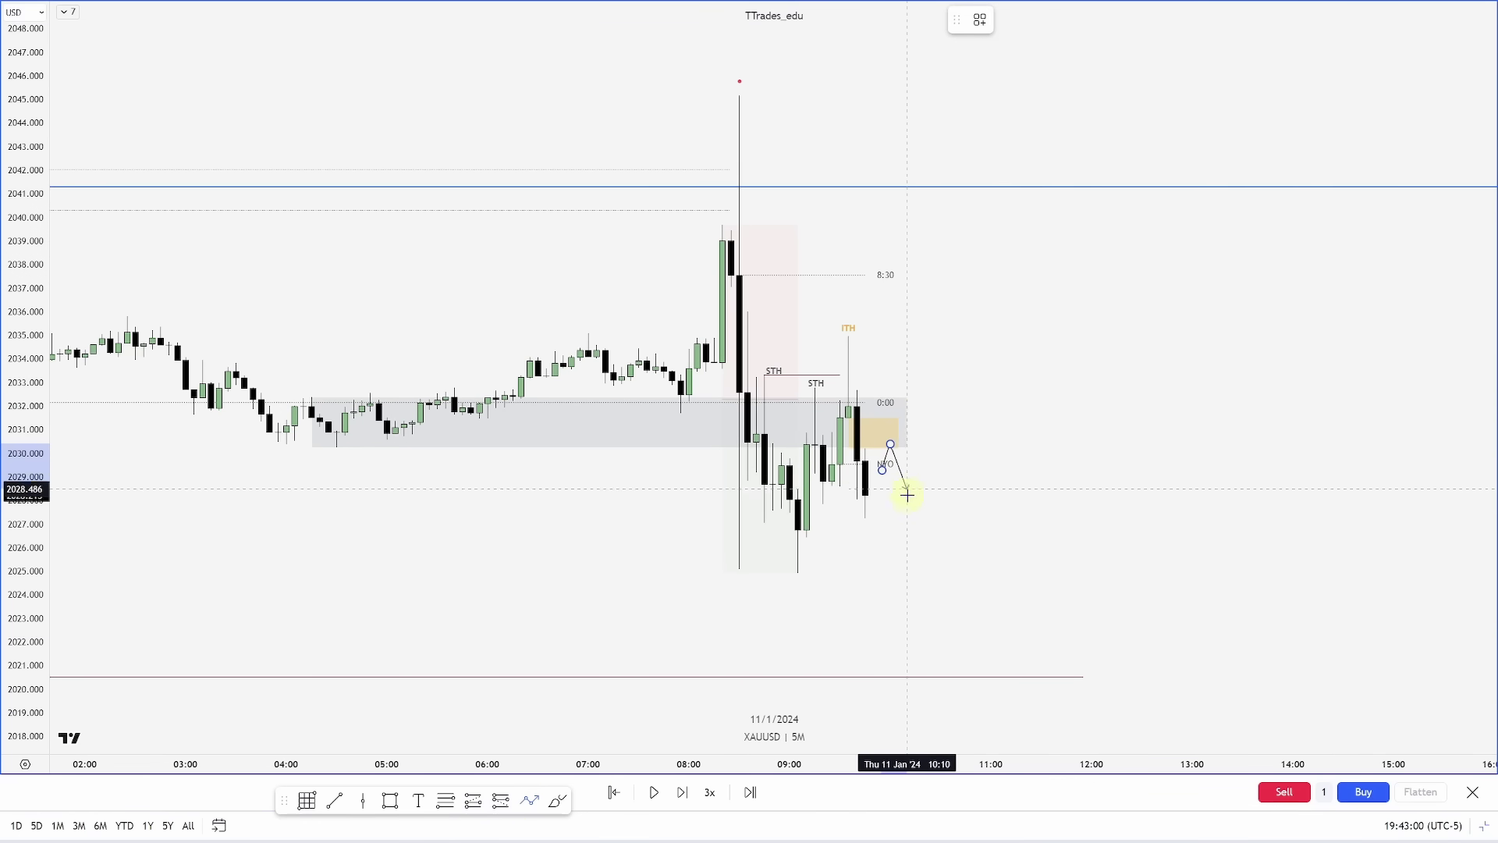
pyautogui.doubleClick(915, 562)
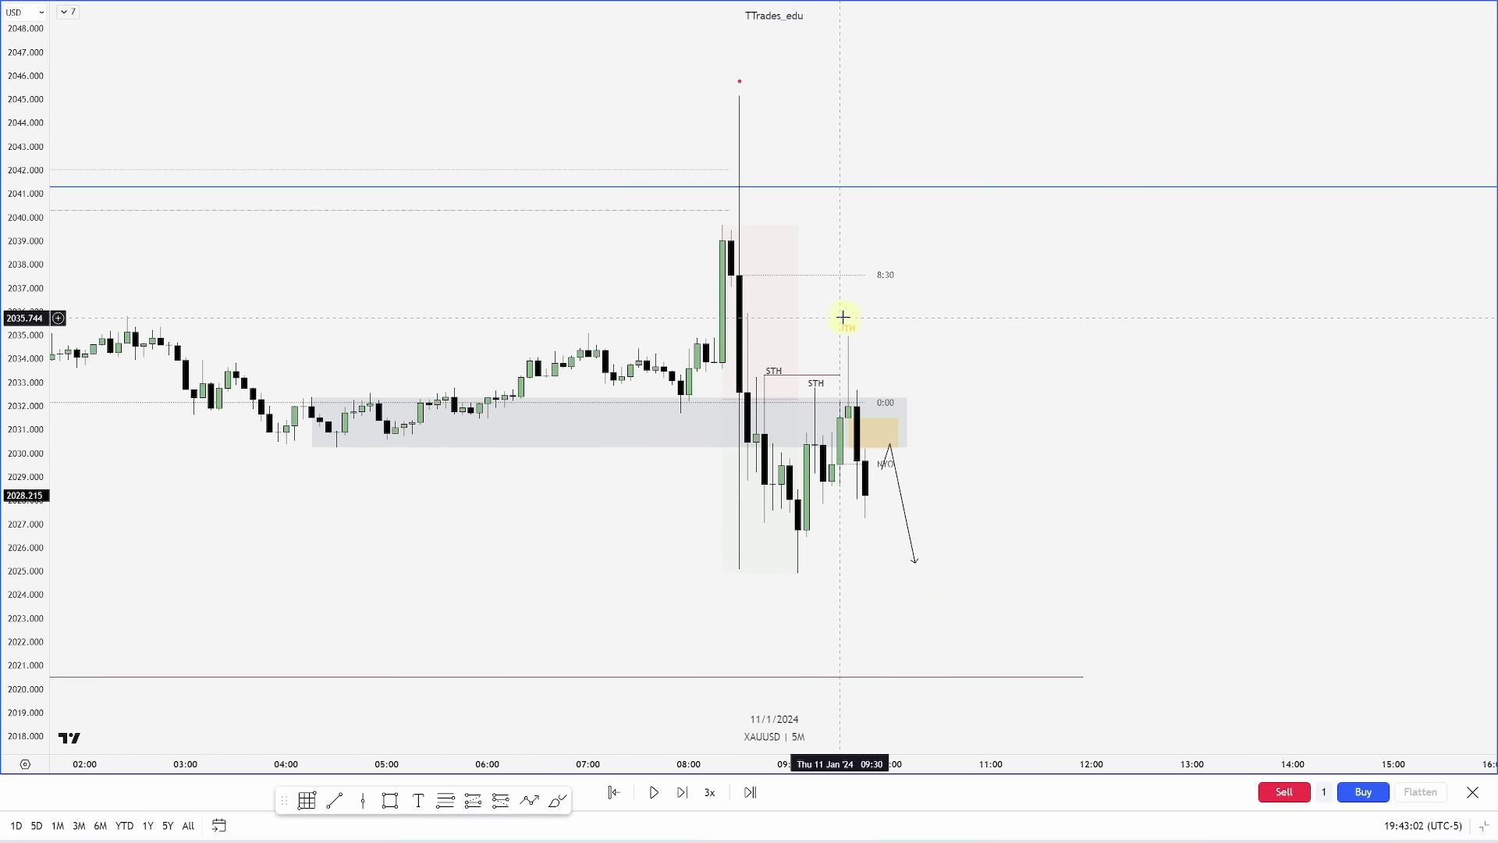
pyautogui.click(912, 507)
pyautogui.press('Delete')
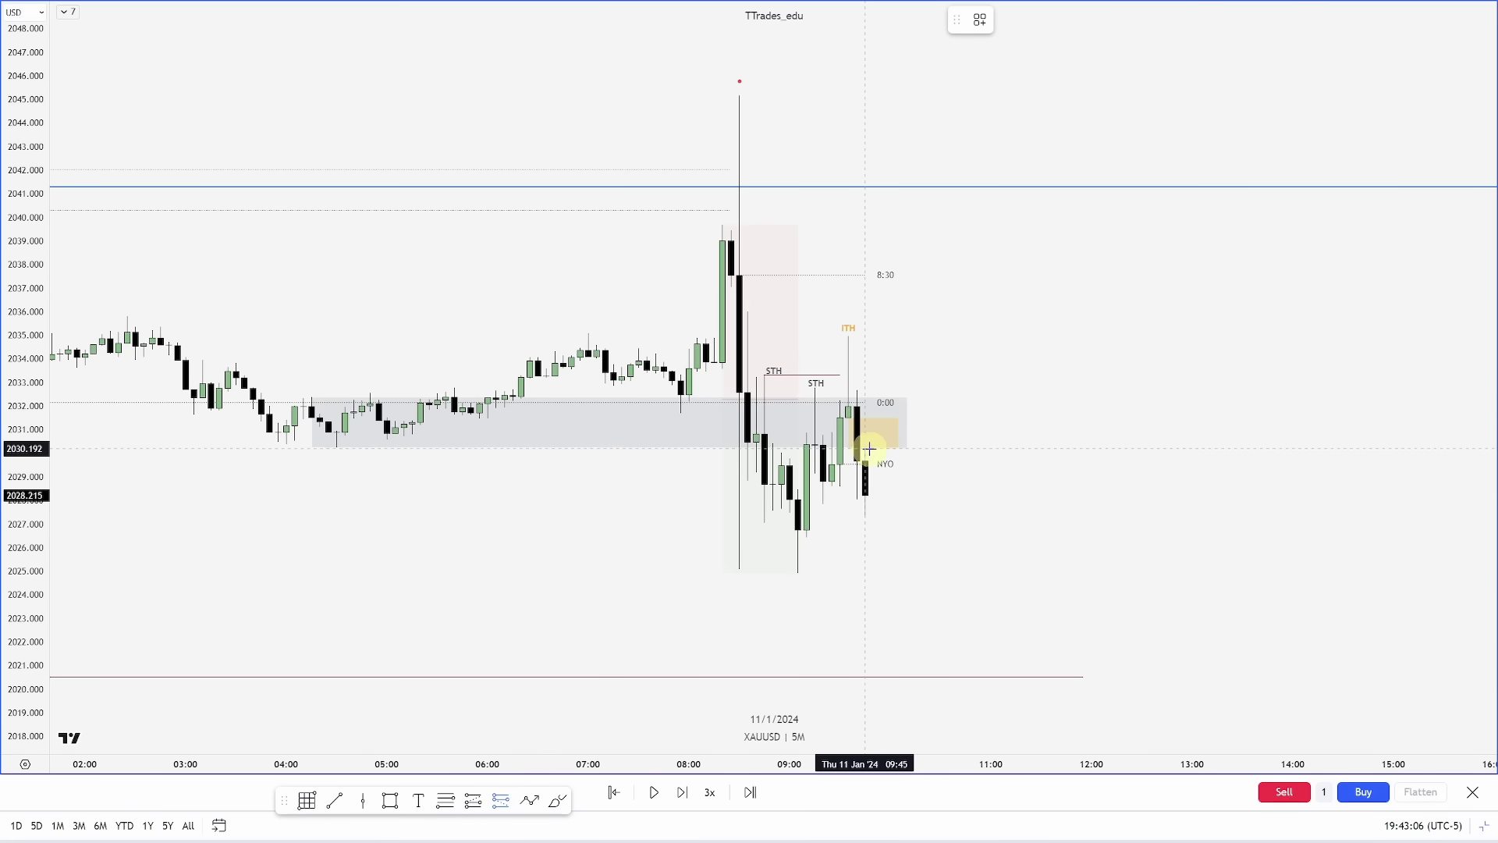
# - Draw a short position from 09:50 with entry at 2030.285, stop at the ITH high at 2034.938 and target on the sellside liquidity line at 2020.543
pyautogui.click(873, 446)
pyautogui.click(824, 591)
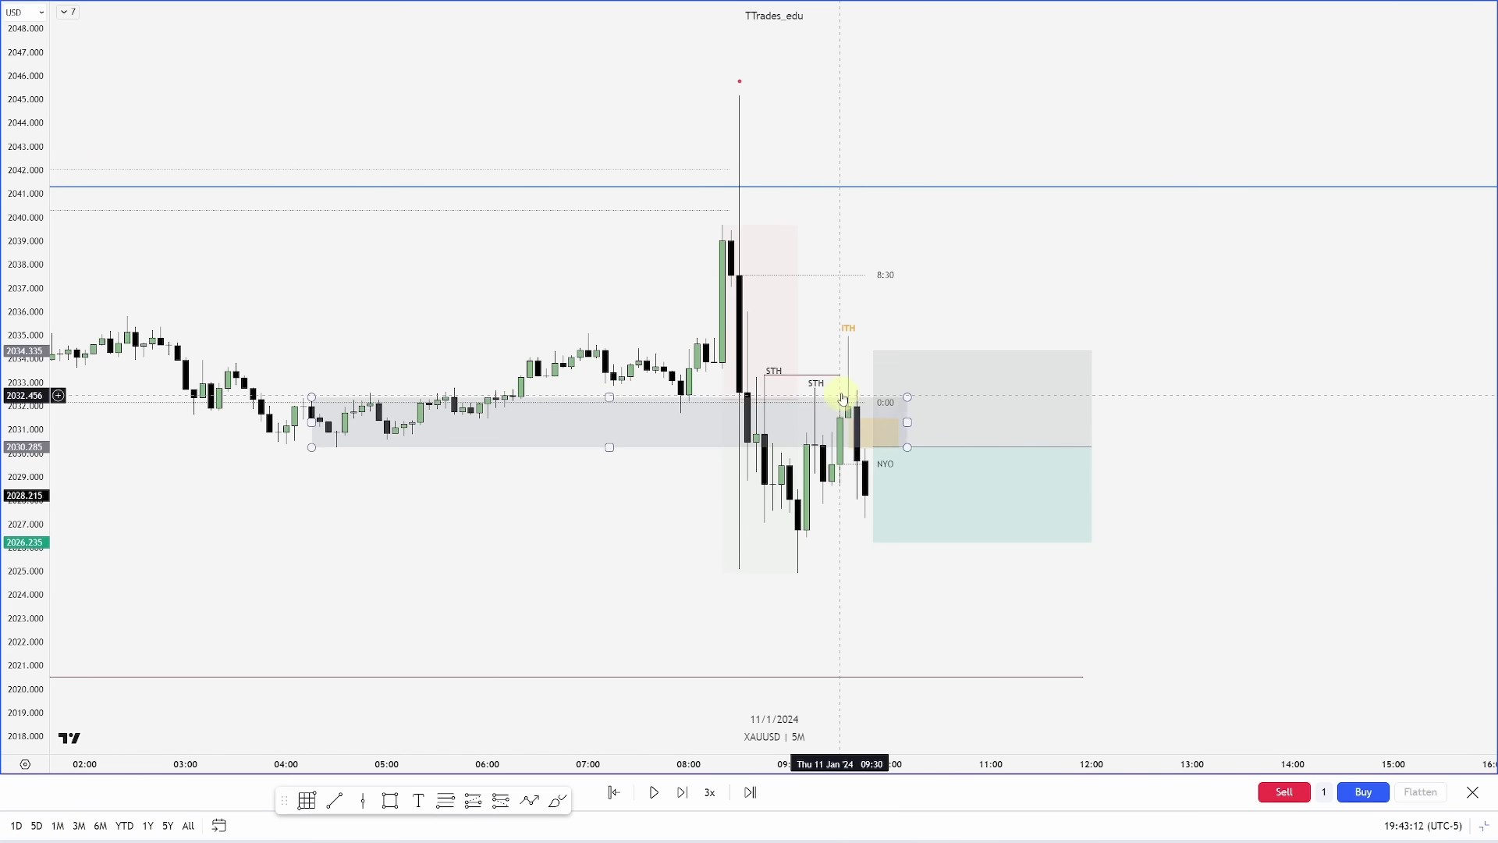
pyautogui.moveTo(873, 351); pyautogui.dragTo(874, 336)
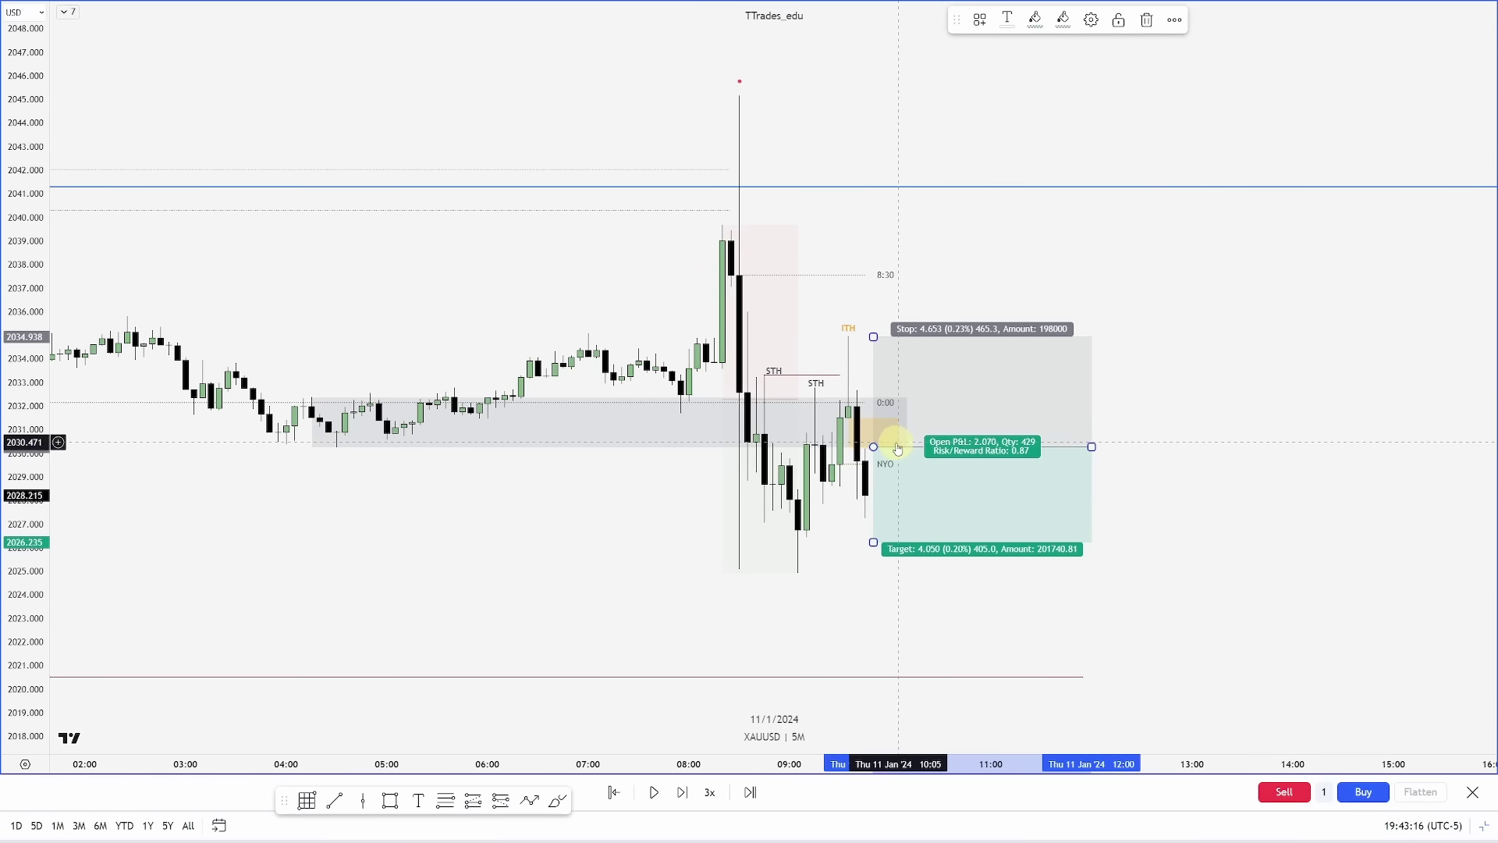
pyautogui.moveTo(873, 542); pyautogui.dragTo(874, 675)
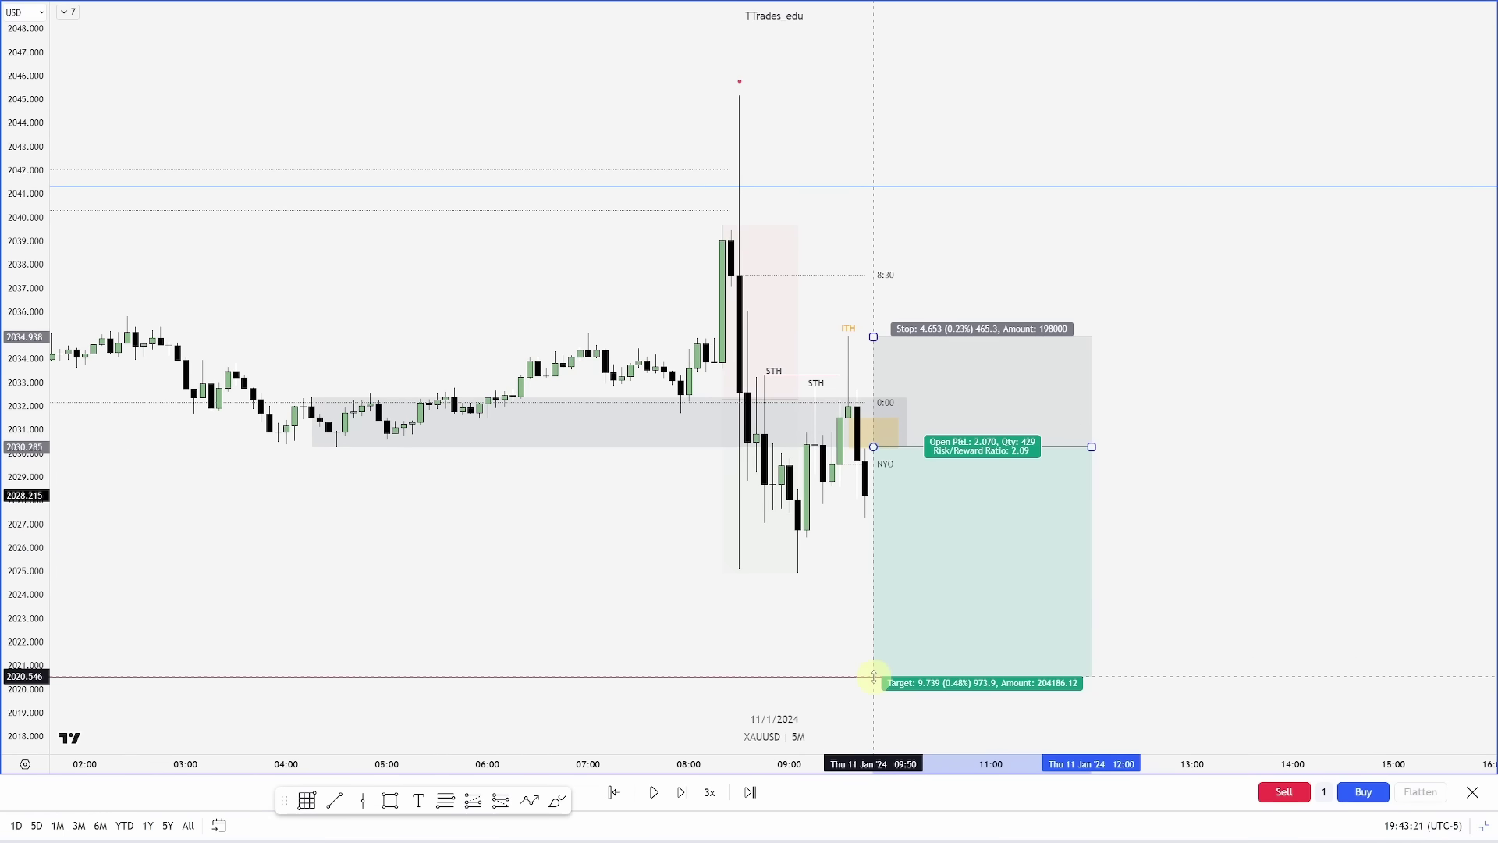
pyautogui.scroll(-3, 804, 621)
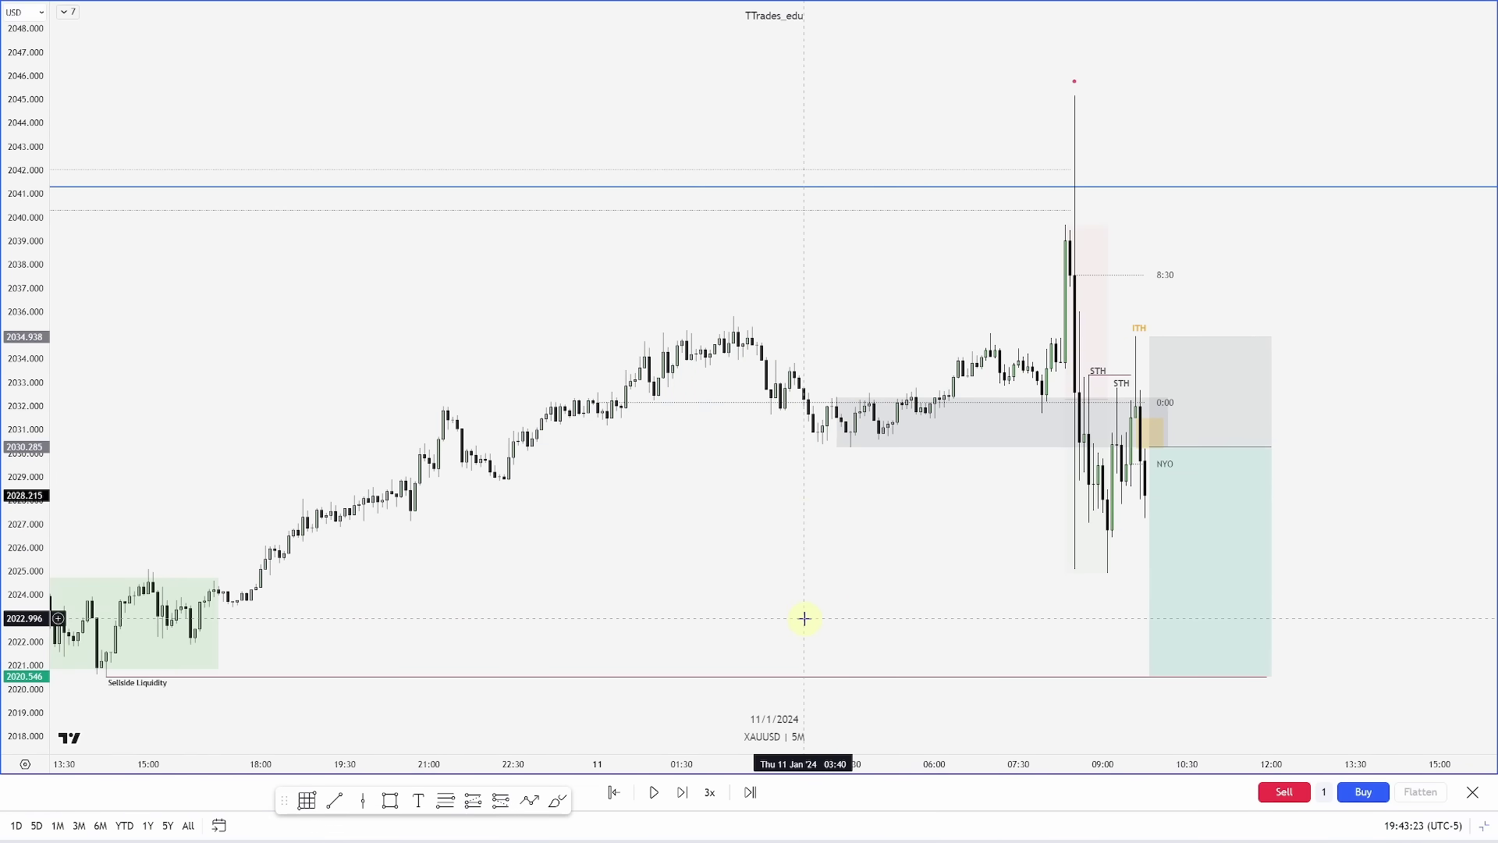
pyautogui.moveTo(36, 441); pyautogui.dragTo(43, 576)
pyautogui.moveTo(1149, 579)
pyautogui.mouseDown()
pyautogui.moveTo(1158, 662)
pyautogui.moveTo(1150, 582)
pyautogui.mouseUp()
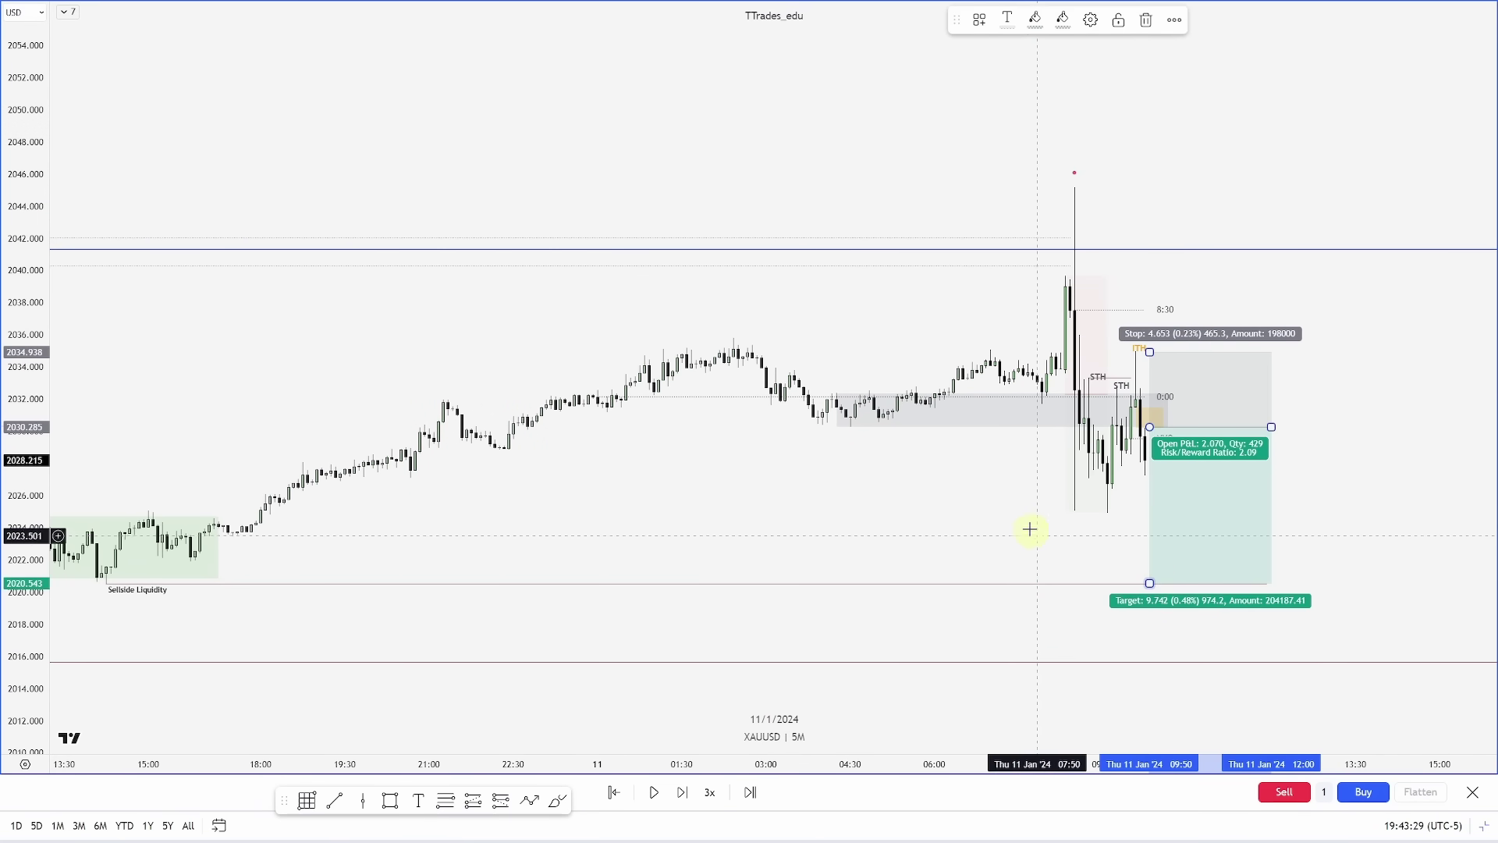
# - Advance the replay to the 09:55 candle and move the short position to start there, with its entry at 2030.212
pyautogui.moveTo(477, 576); pyautogui.dragTo(381, 596)
pyautogui.moveTo(33, 669); pyautogui.dragTo(39, 474)
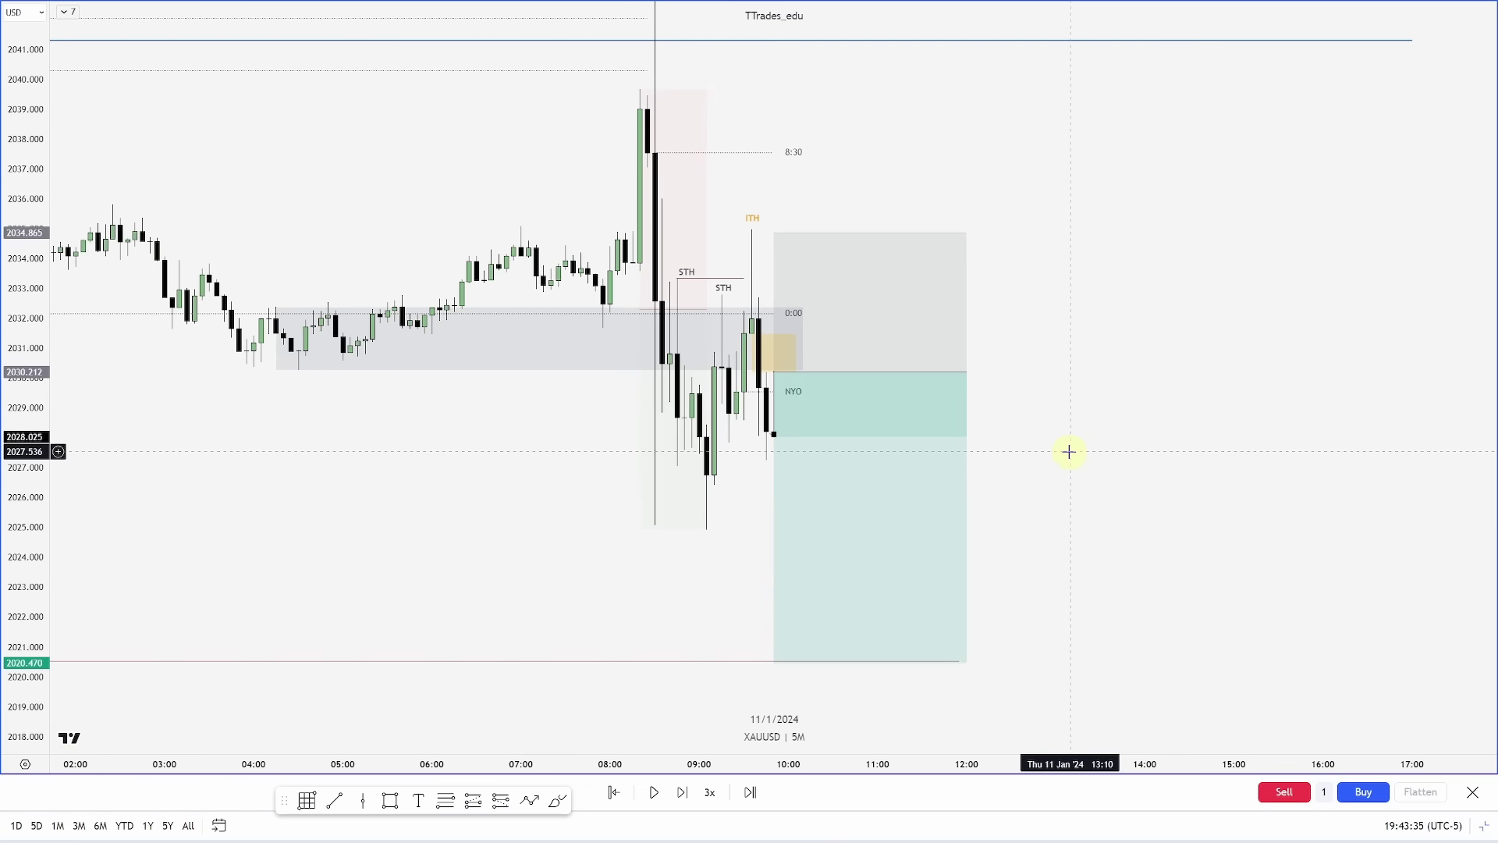
pyautogui.hotkey('shift', 'Right')
pyautogui.moveTo(909, 378); pyautogui.dragTo(916, 379)
pyautogui.click(1065, 356)
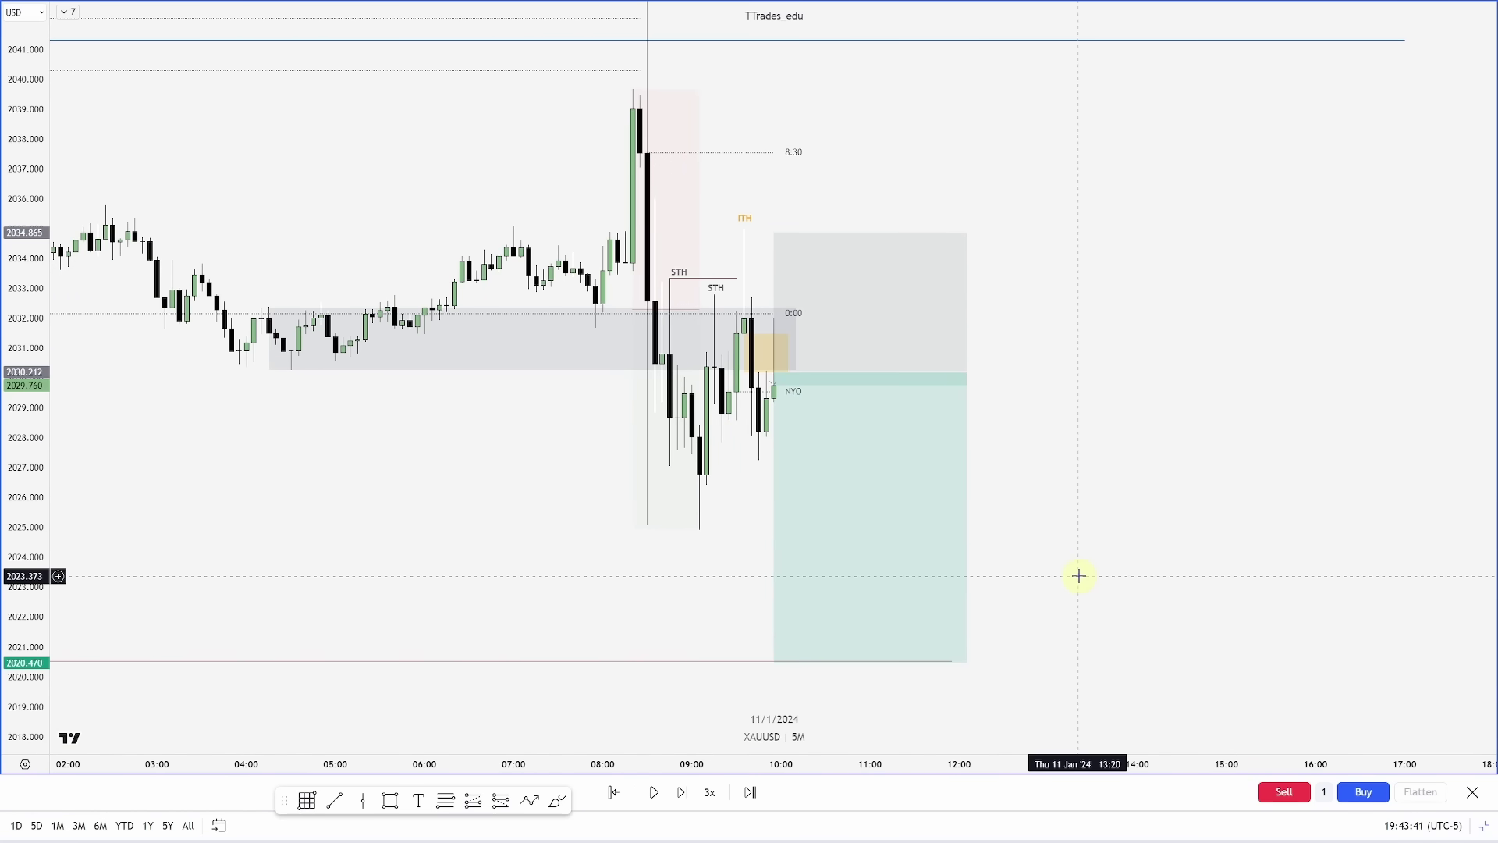
# - Advance the replay to the 10:10 candle and place a copy of the STH label above the 09:55 high
pyautogui.hotkey('shift', 'Right')
pyautogui.hotkey('shift', 'Right')
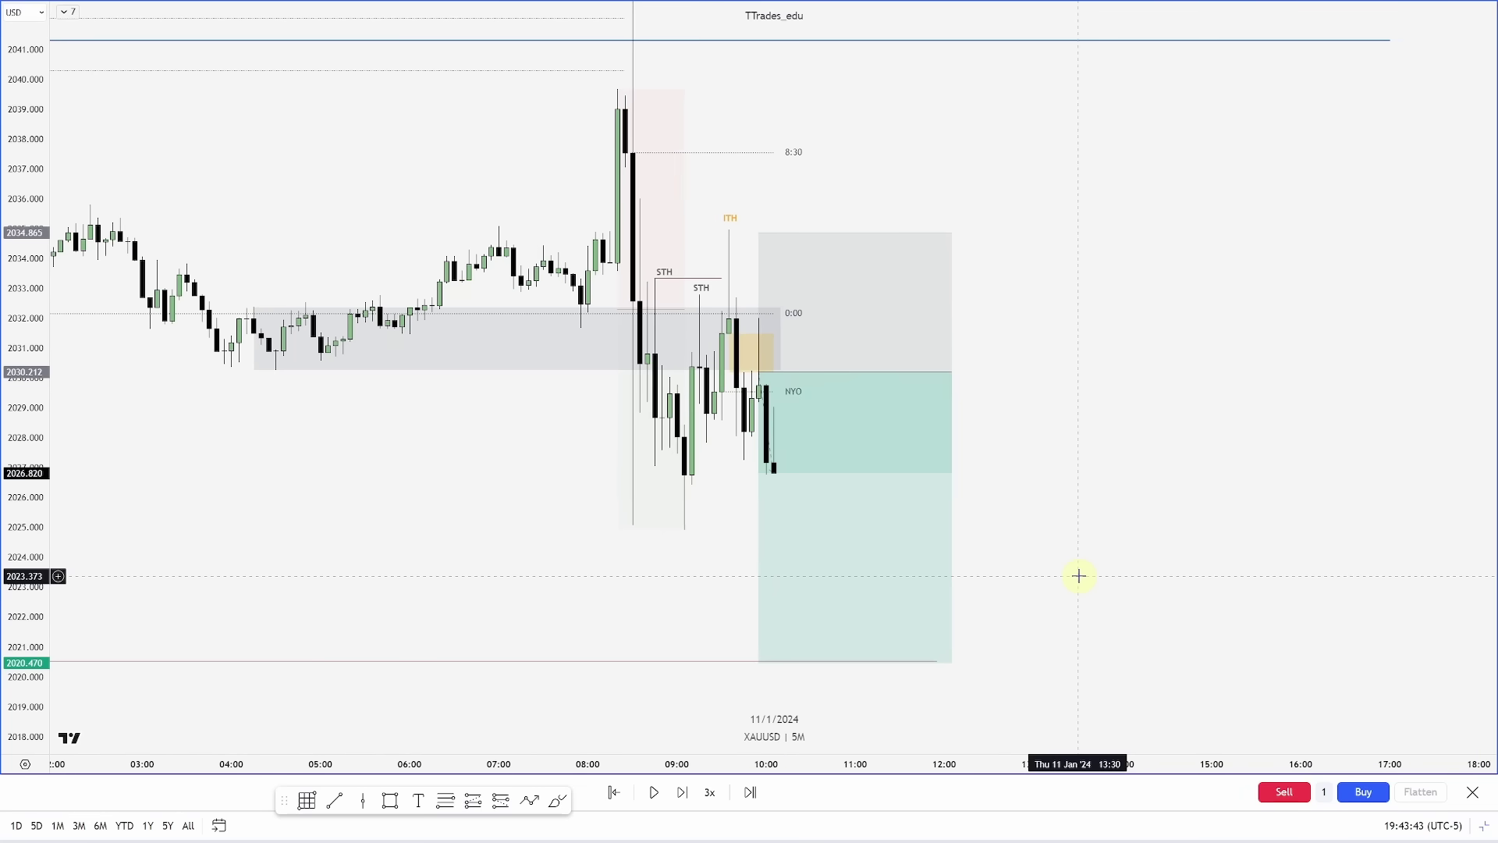
pyautogui.hotkey('shift', 'Right')
pyautogui.hotkey('shift', 'Right')
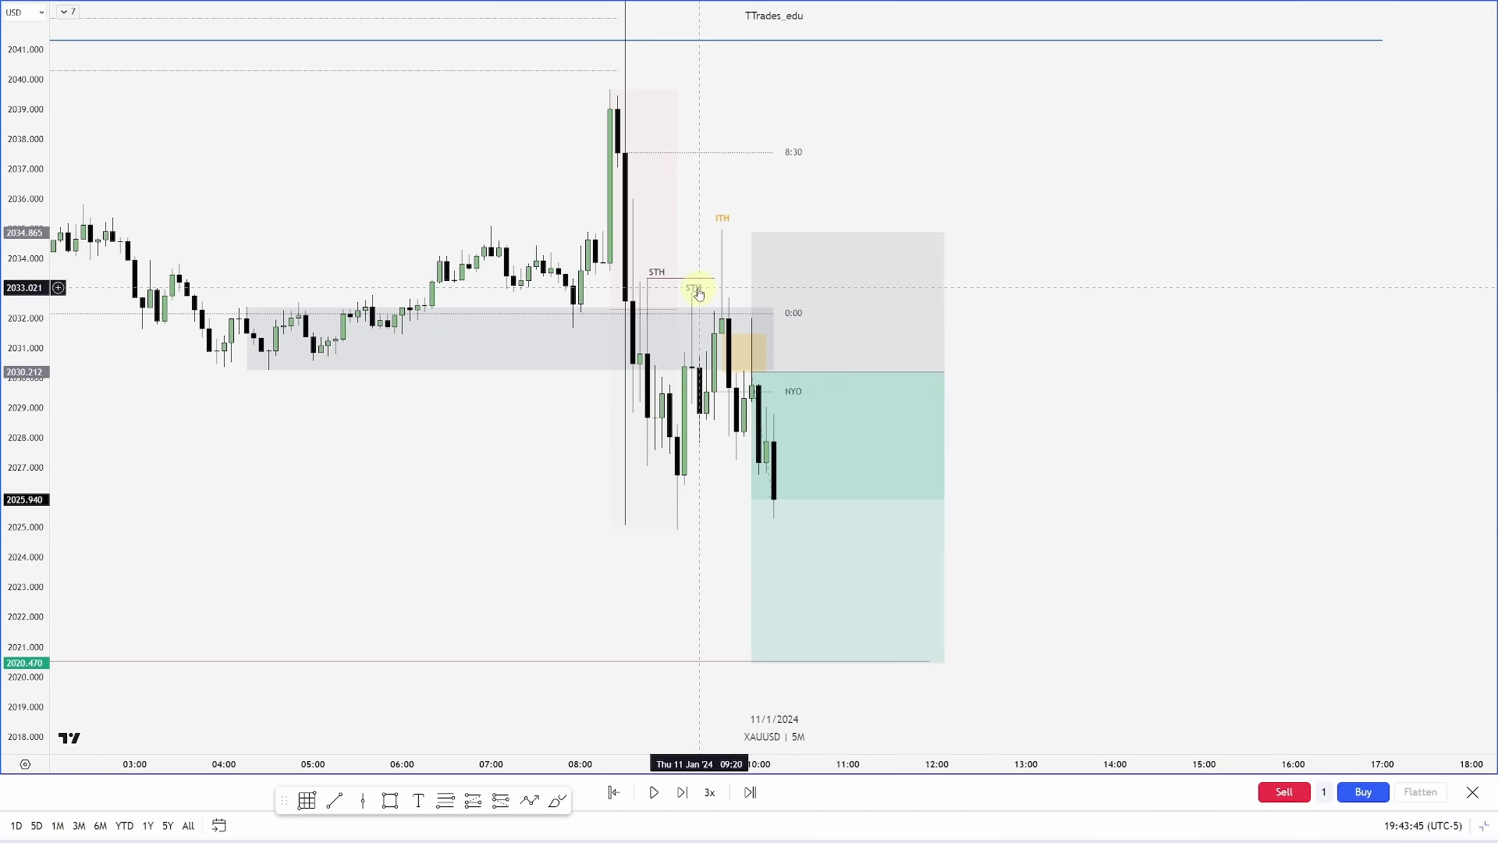
pyautogui.keyDown('ctrl'); pyautogui.moveTo(694, 290); pyautogui.dragTo(754, 304); pyautogui.keyUp('ctrl')
pyautogui.click(767, 207)
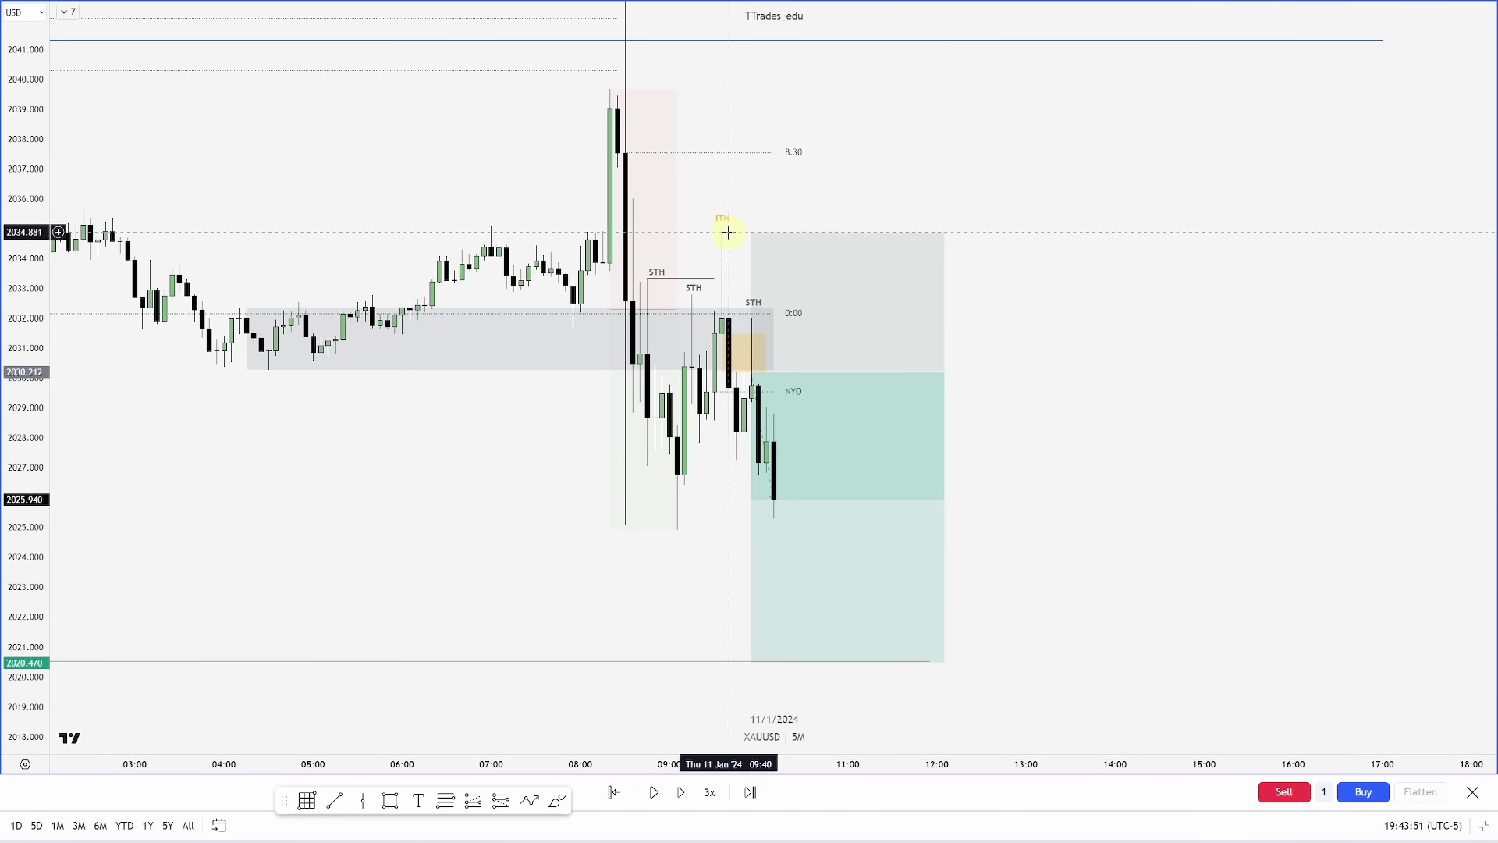
# - Advance the replay to the 10:30 candle and draw a horizontal line from the 09:55 high at 2032.015 to about 10:45
pyautogui.hotkey('shift', 'Right')
pyautogui.hotkey('shift', 'Right')
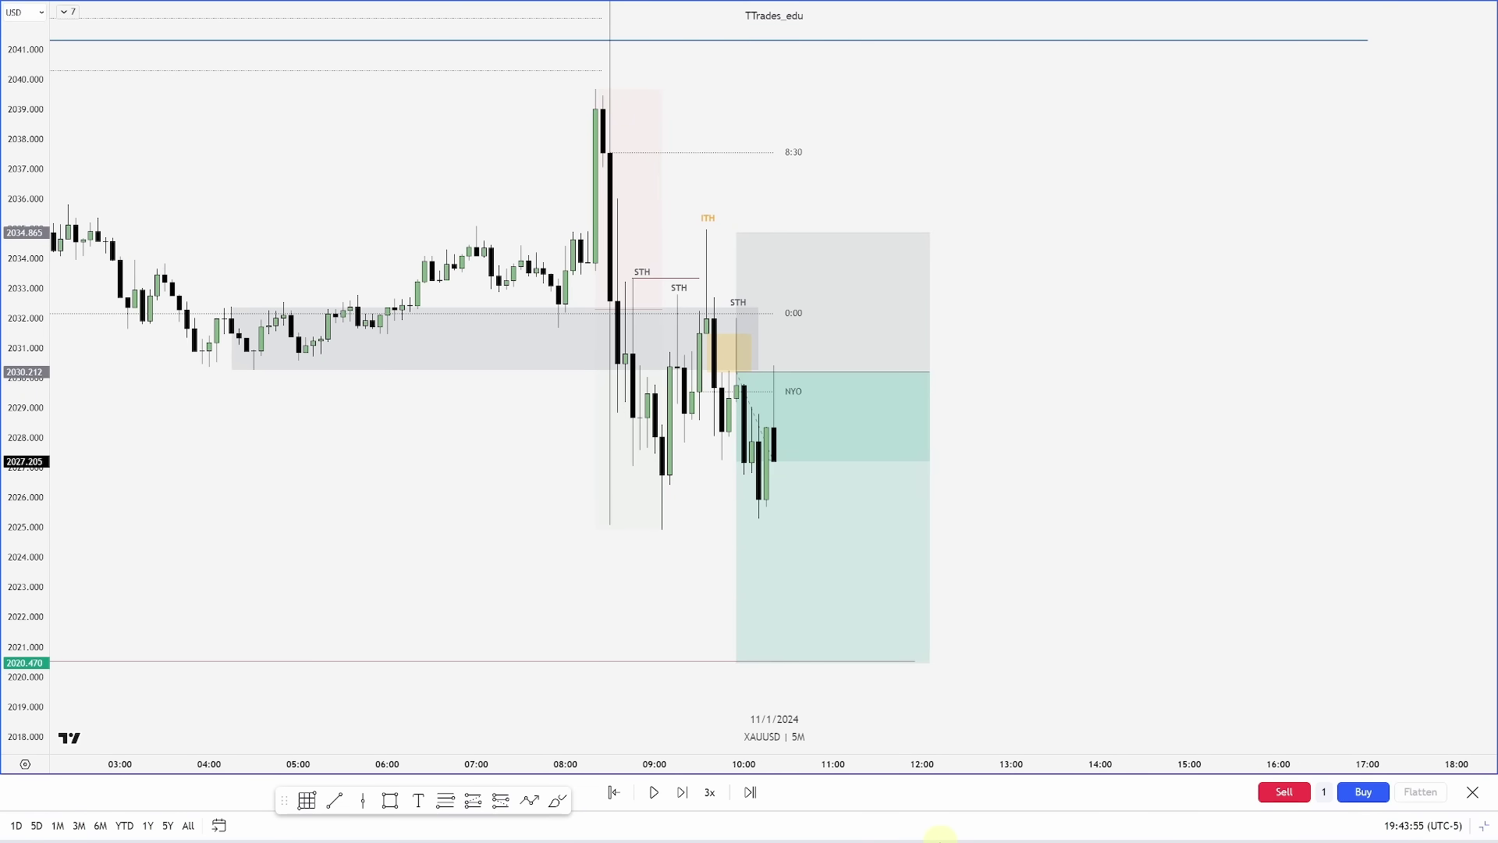
pyautogui.hotkey('shift', 'Right')
pyautogui.hotkey('shift', 'Right')
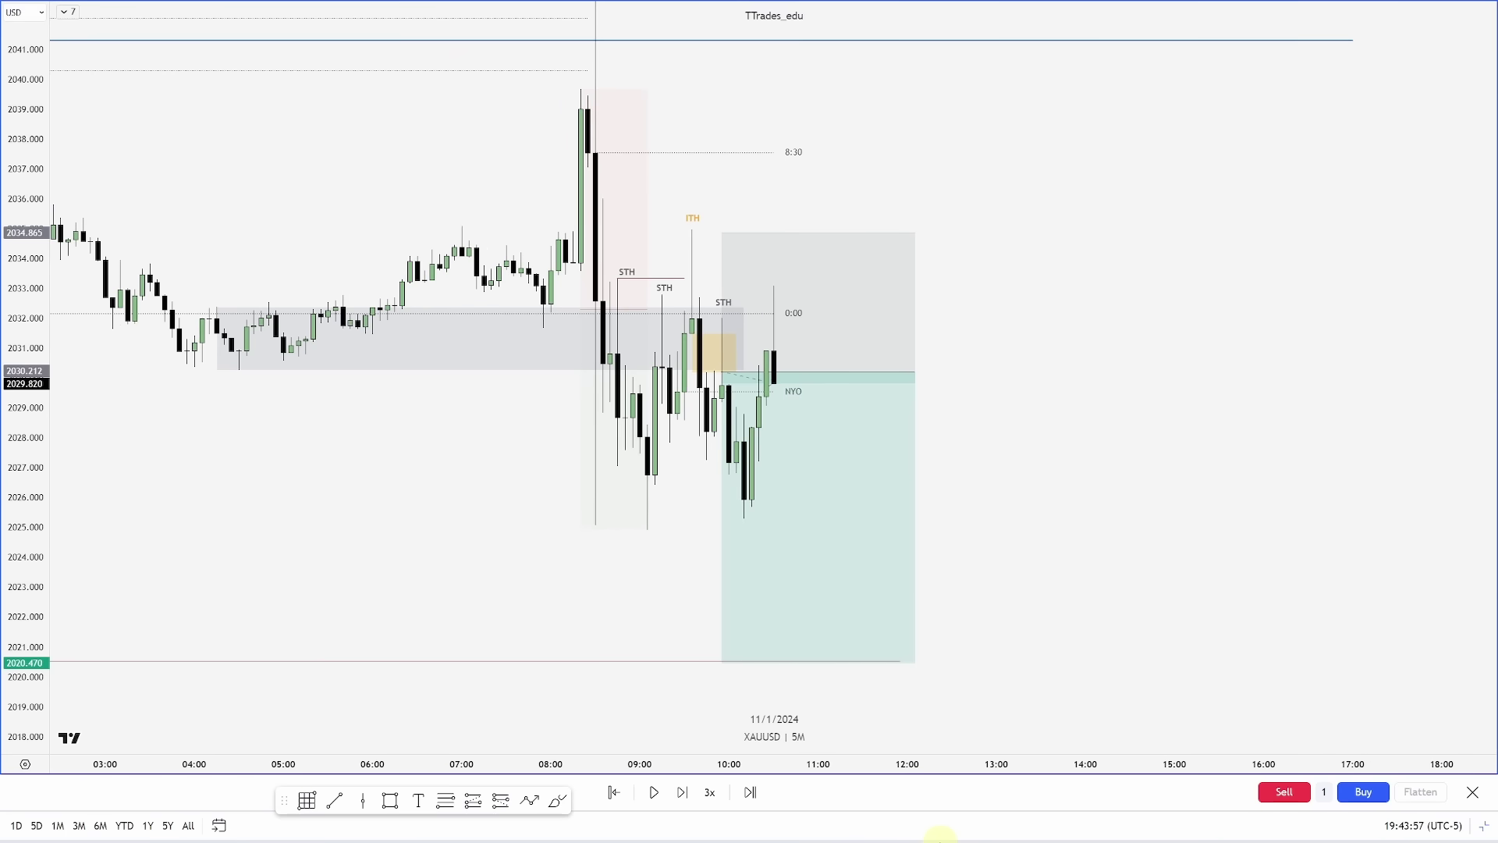
pyautogui.hotkey('shift', 'Right')
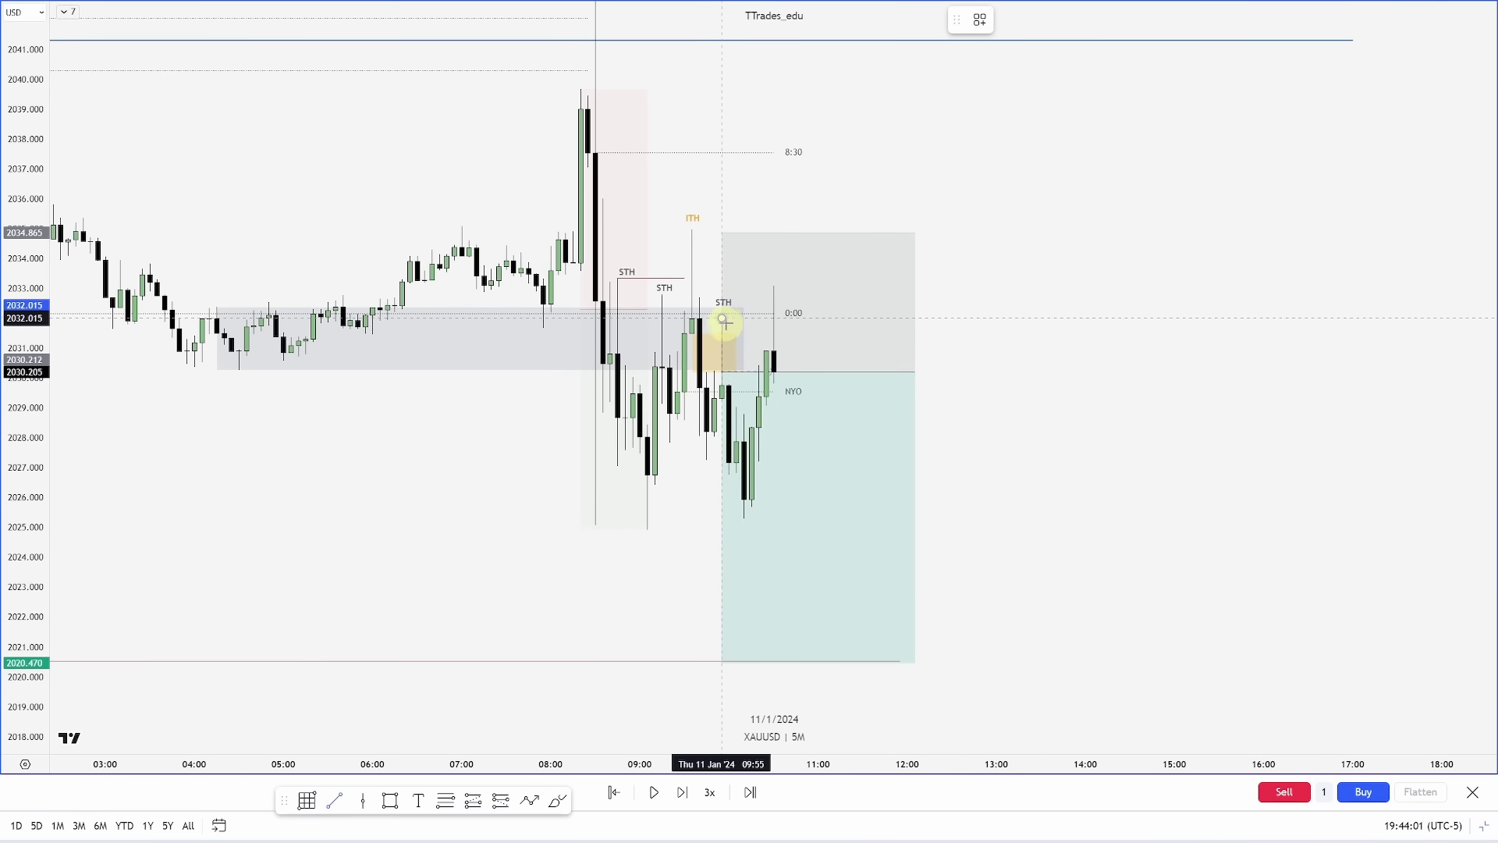
# - Place a copied STH label at about 2029.4 near 11:00 and a copied ITH label above the 10:30 high
pyautogui.moveTo(724, 304); pyautogui.dragTo(838, 409)
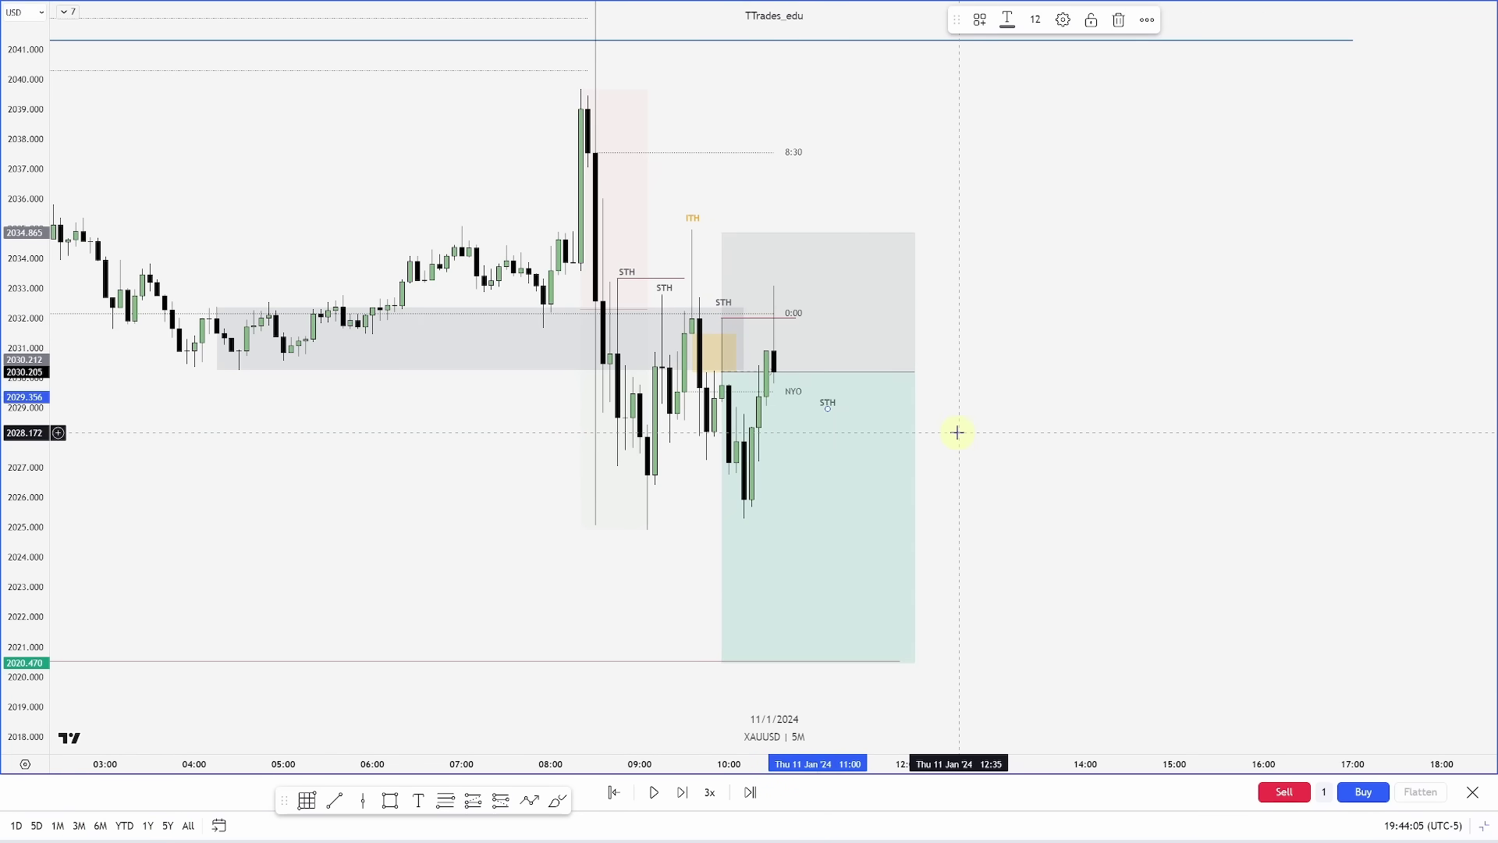
pyautogui.moveTo(692, 224); pyautogui.dragTo(776, 268)
pyautogui.moveTo(830, 407); pyautogui.dragTo(914, 460)
pyautogui.press('Delete')
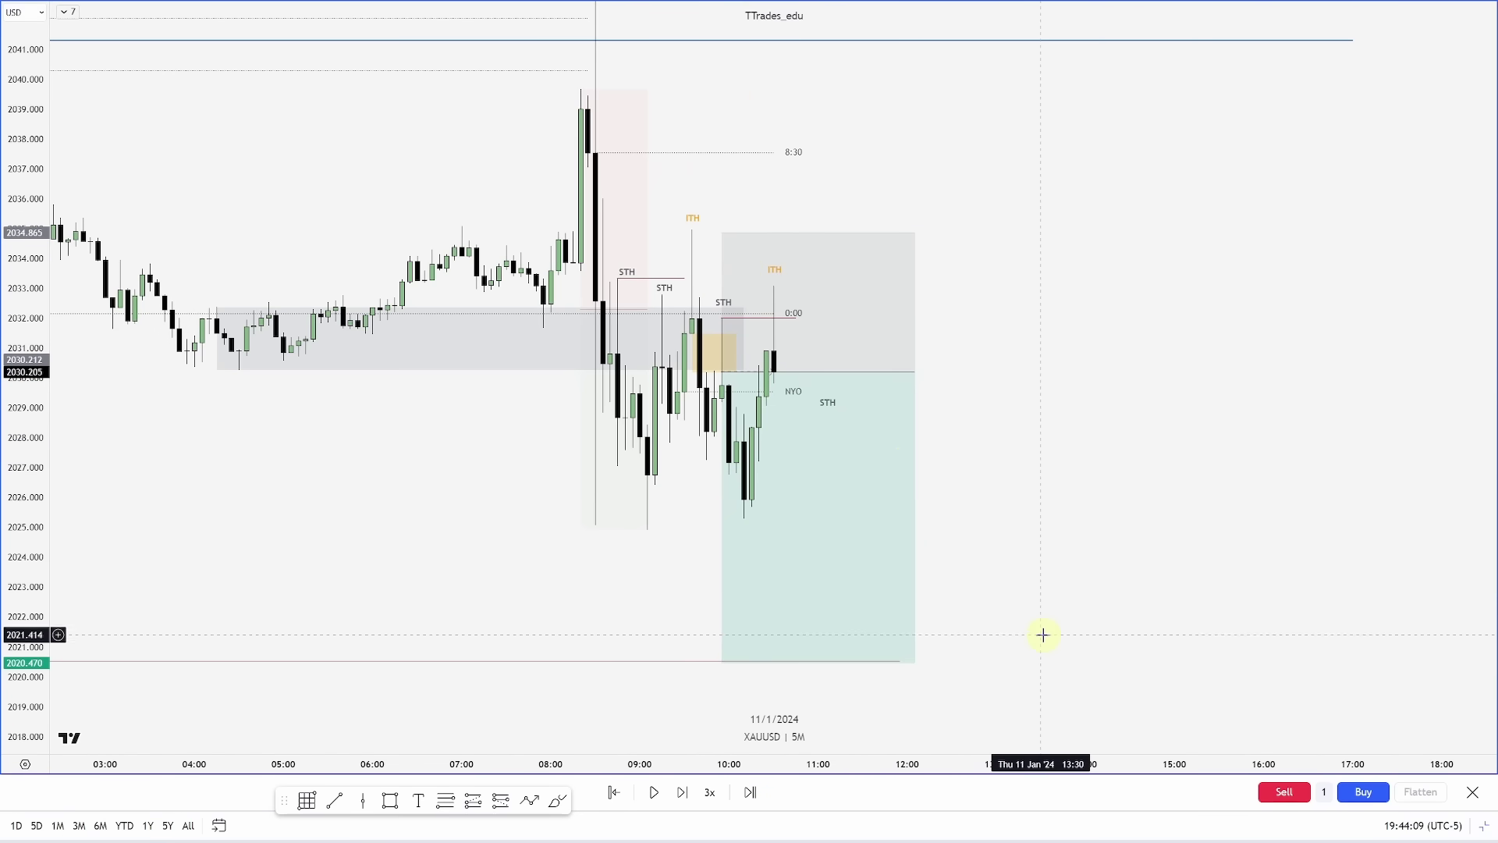
# - Advance the replay to the 11:20 candle, moving the spare STH label onto the swing high at about 2029.7 near 11:05
pyautogui.hotkey('shift', 'Right')
pyautogui.hotkey('shift', 'Right')
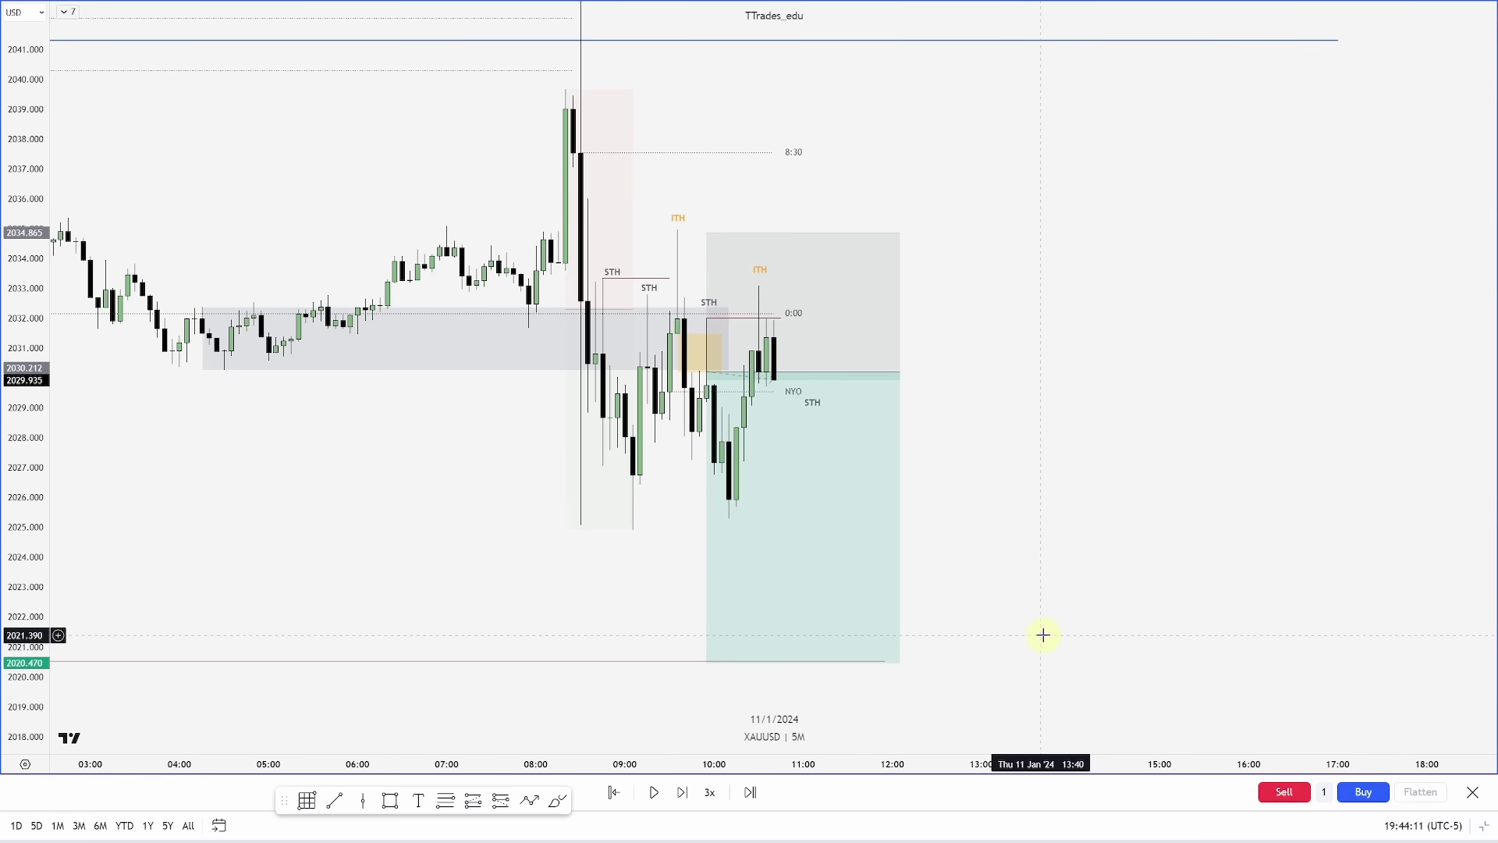
pyautogui.hotkey('shift', 'Right')
pyautogui.hotkey('shift', 'Right')
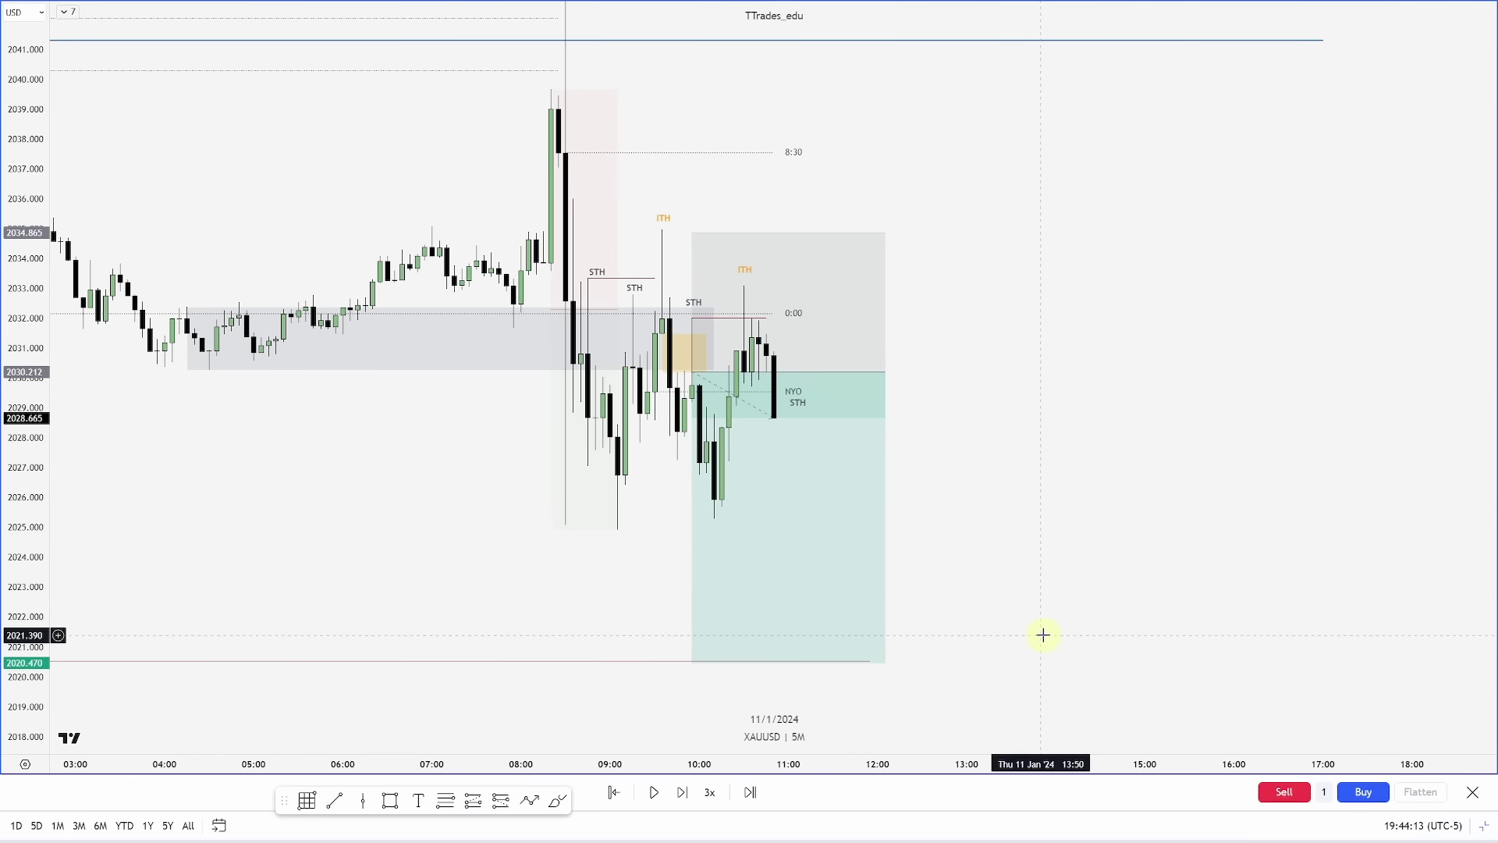
pyautogui.hotkey('shift', 'Right')
pyautogui.hotkey('shift', 'Right')
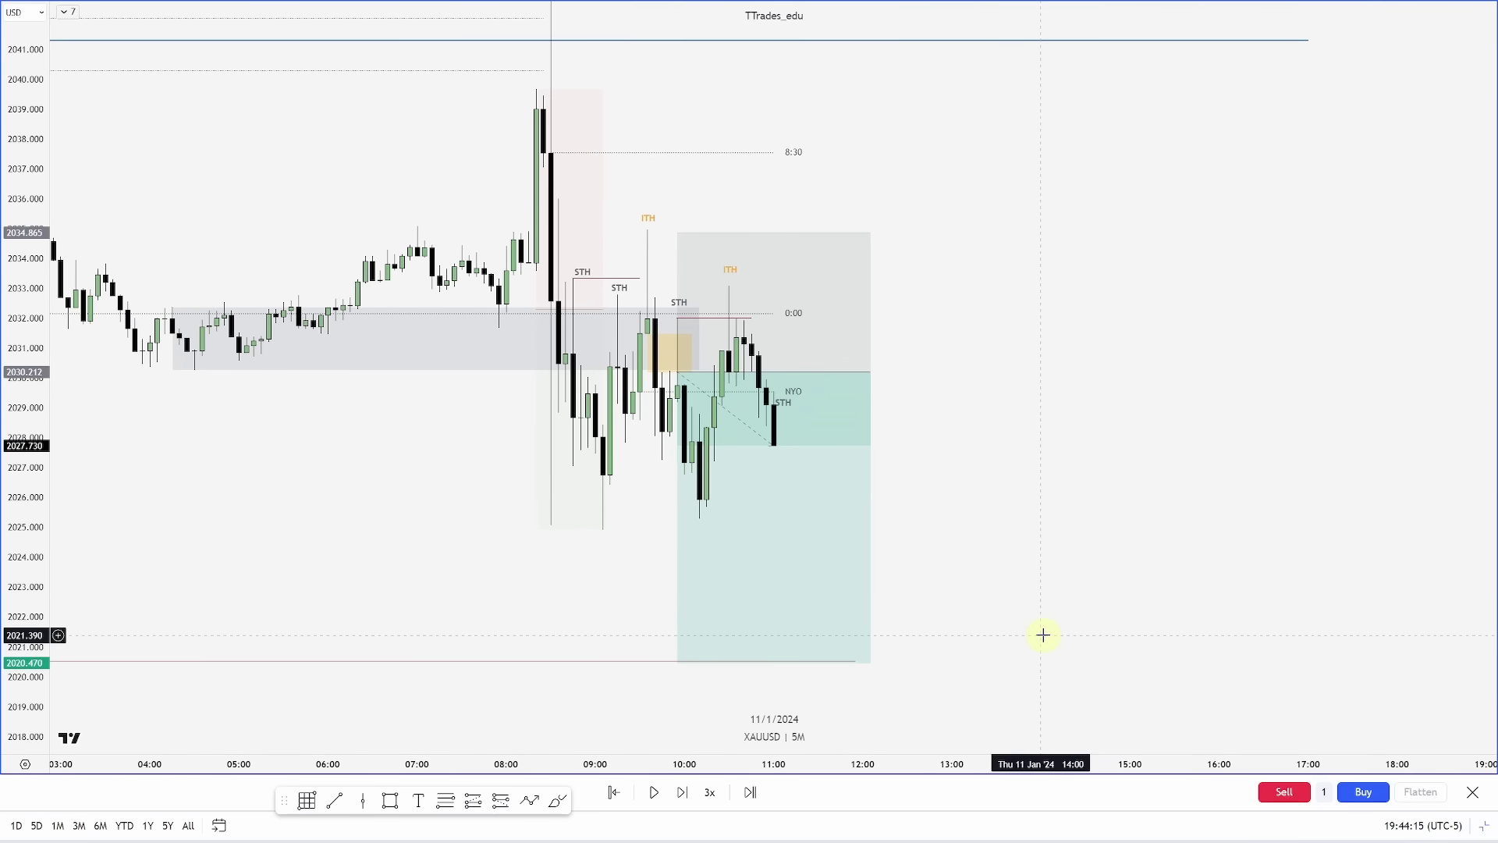
pyautogui.hotkey('shift', 'Right')
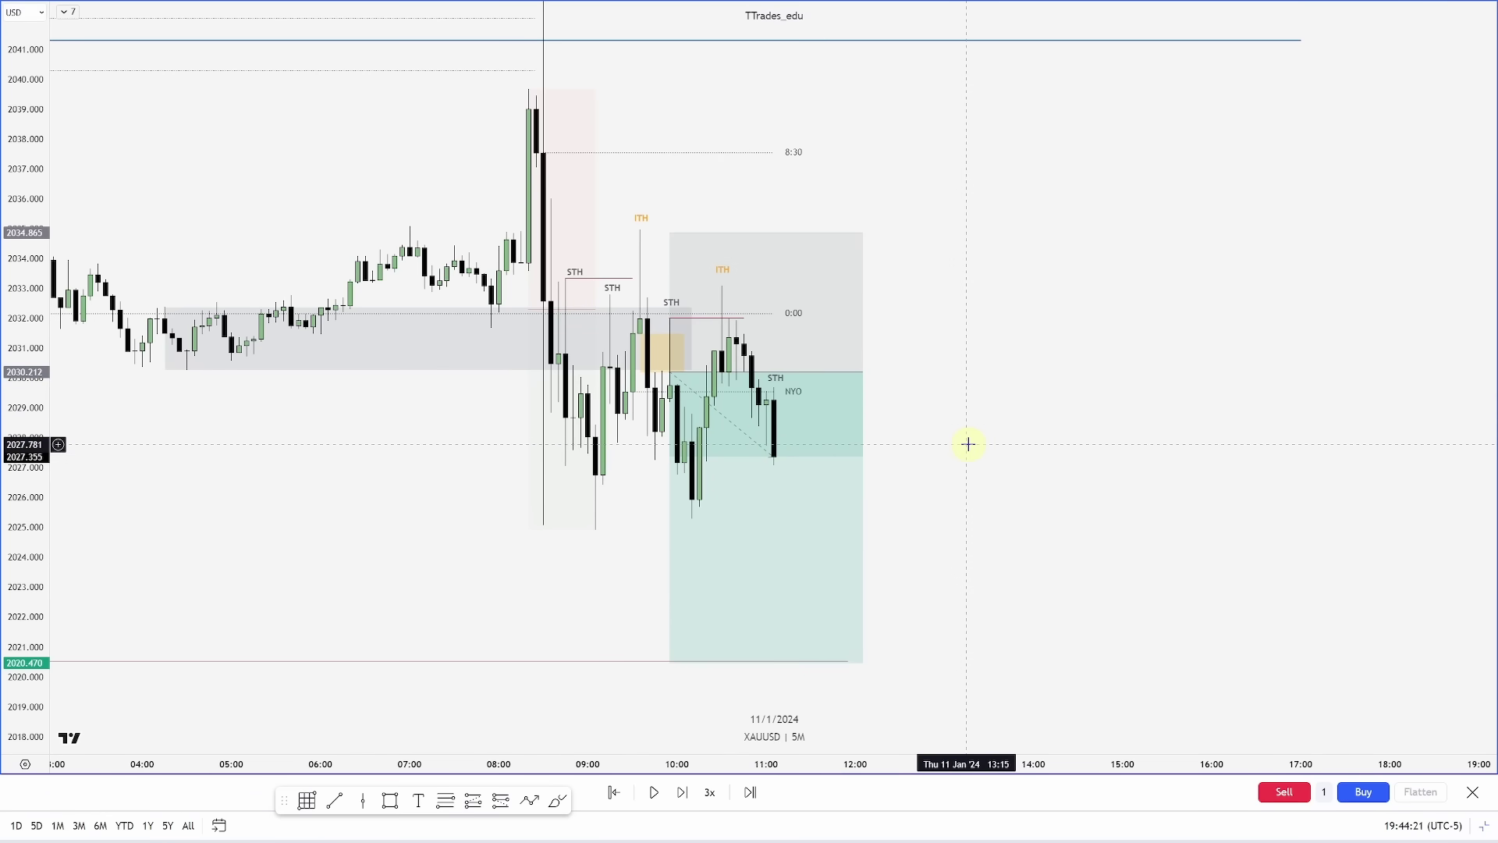
pyautogui.hotkey('shift', 'Right')
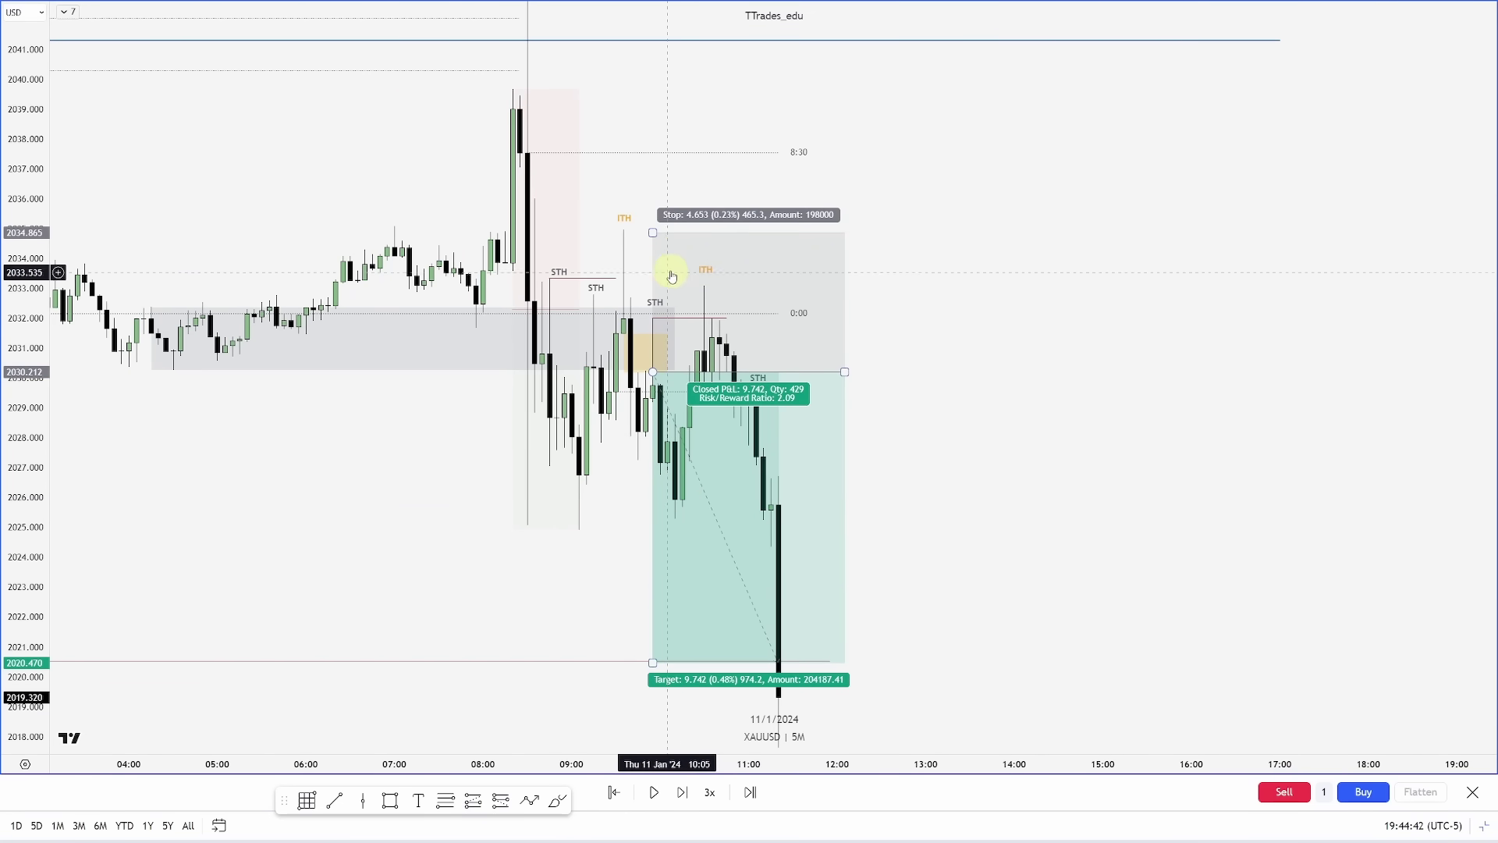
# - Try moving the short position's stop down to its entry, and put it back near the 09:35 high
pyautogui.moveTo(653, 233); pyautogui.dragTo(653, 371)
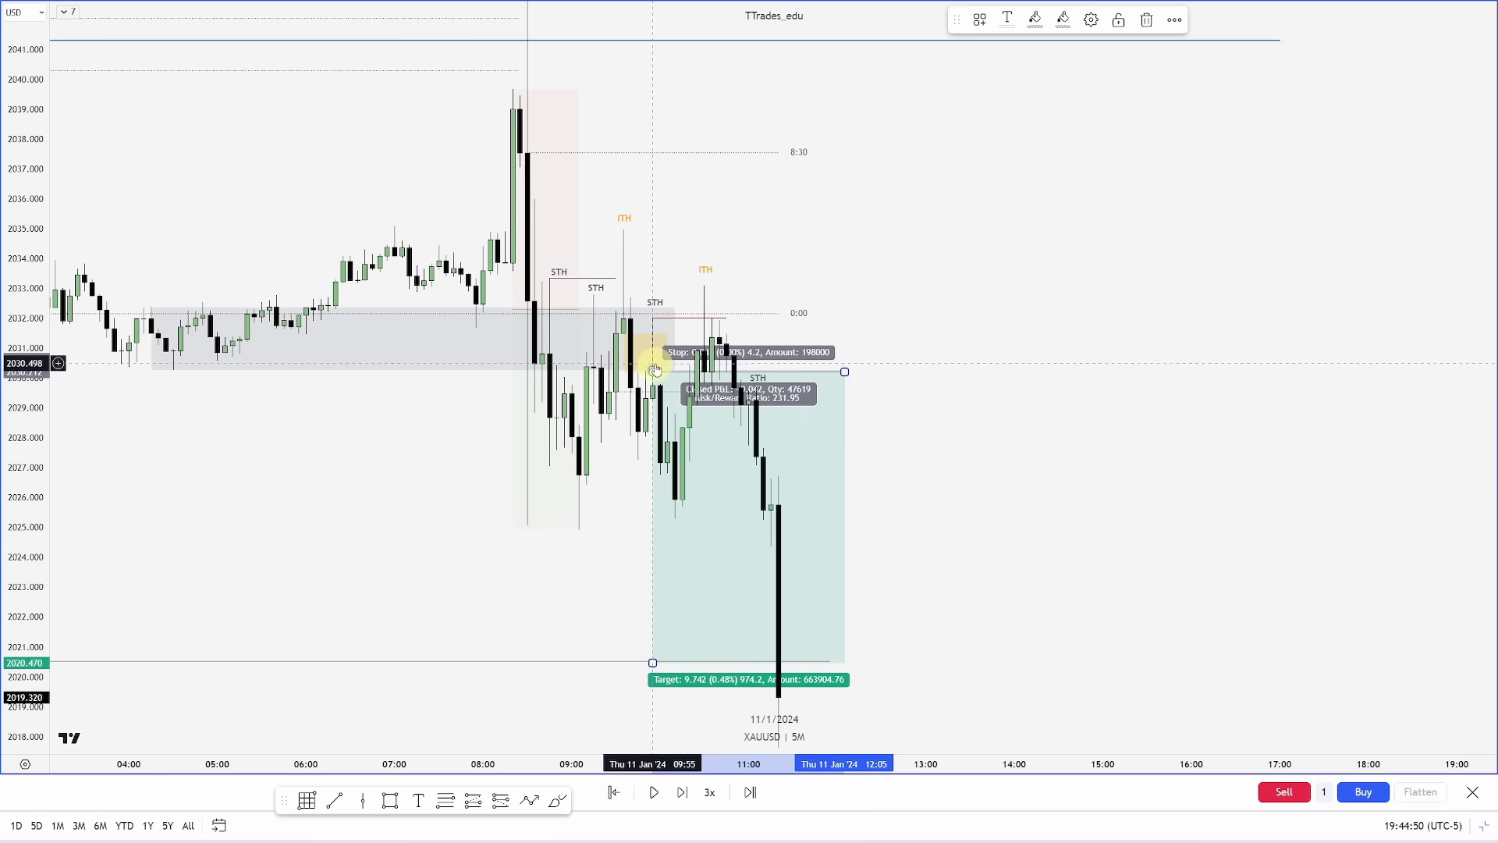
pyautogui.moveTo(653, 371); pyautogui.dragTo(653, 232)
pyautogui.click(923, 536)
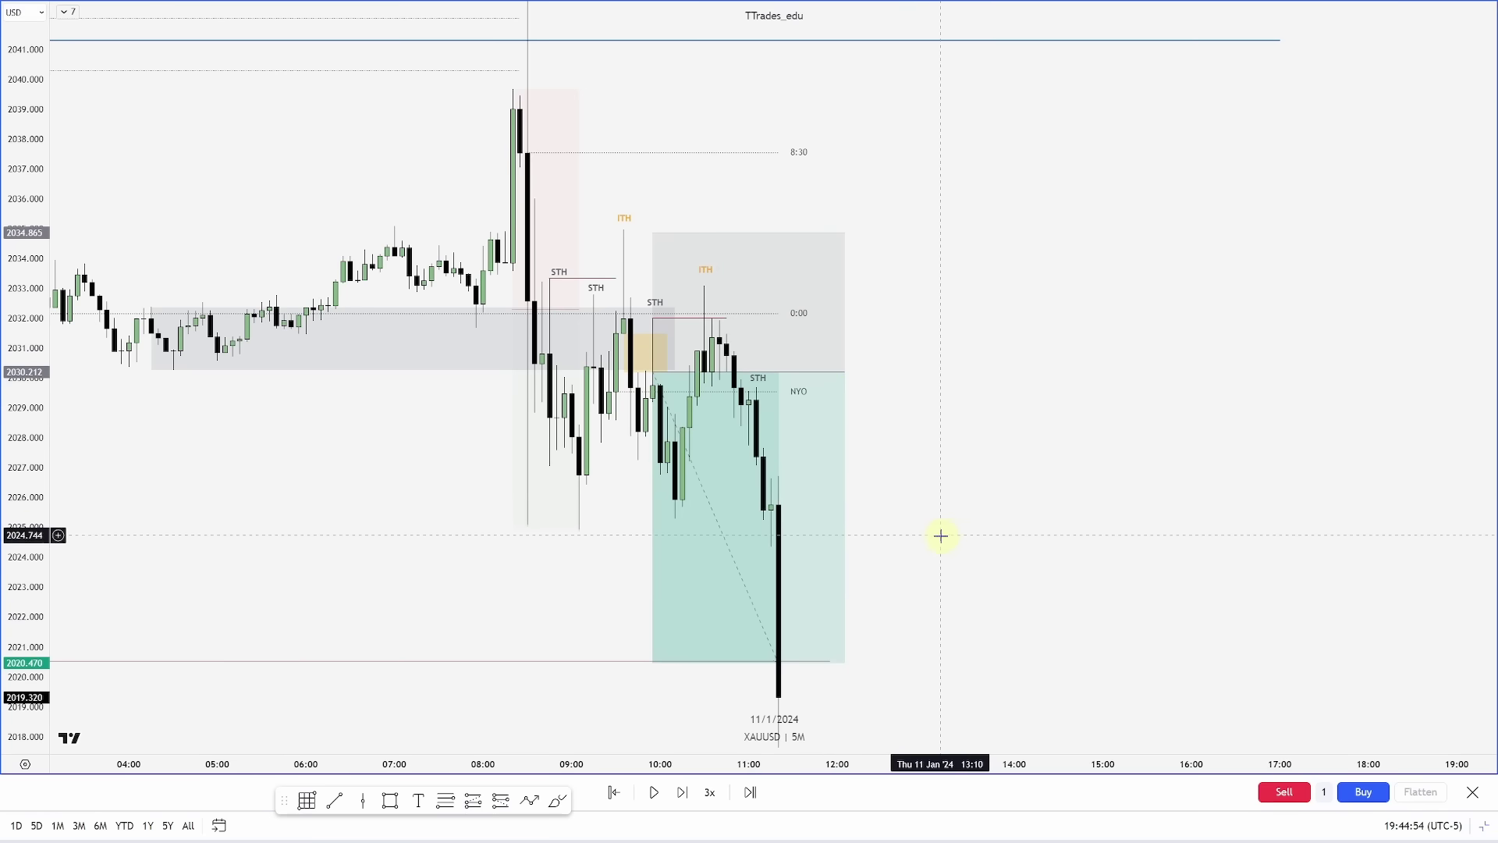
# - Extend the orange box to 11:10 and raise the short position's stop to 2034.955
pyautogui.click(666, 372)
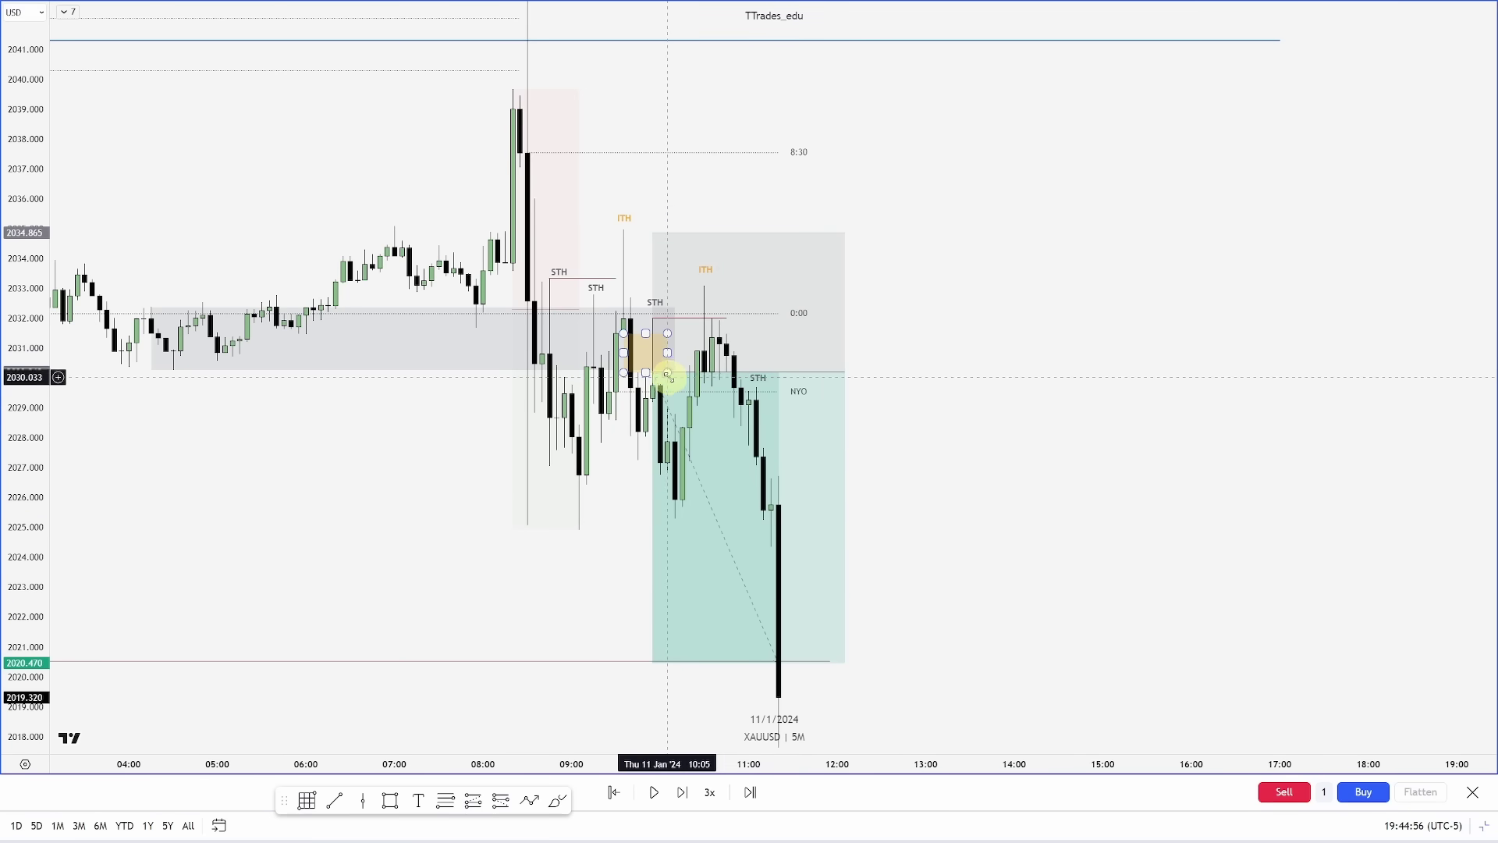
pyautogui.moveTo(669, 373); pyautogui.dragTo(763, 372)
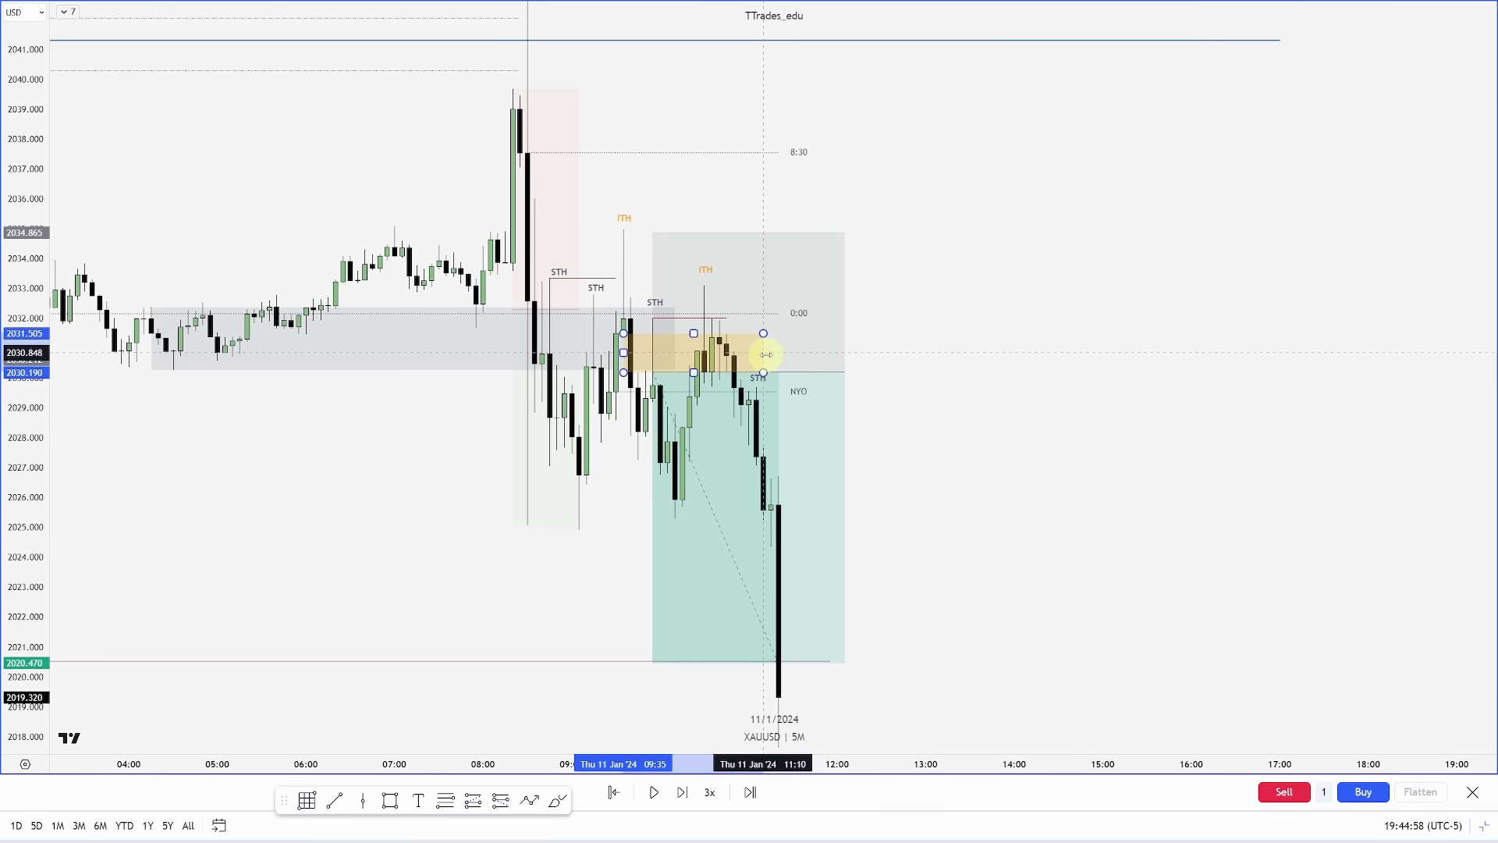
pyautogui.click(934, 386)
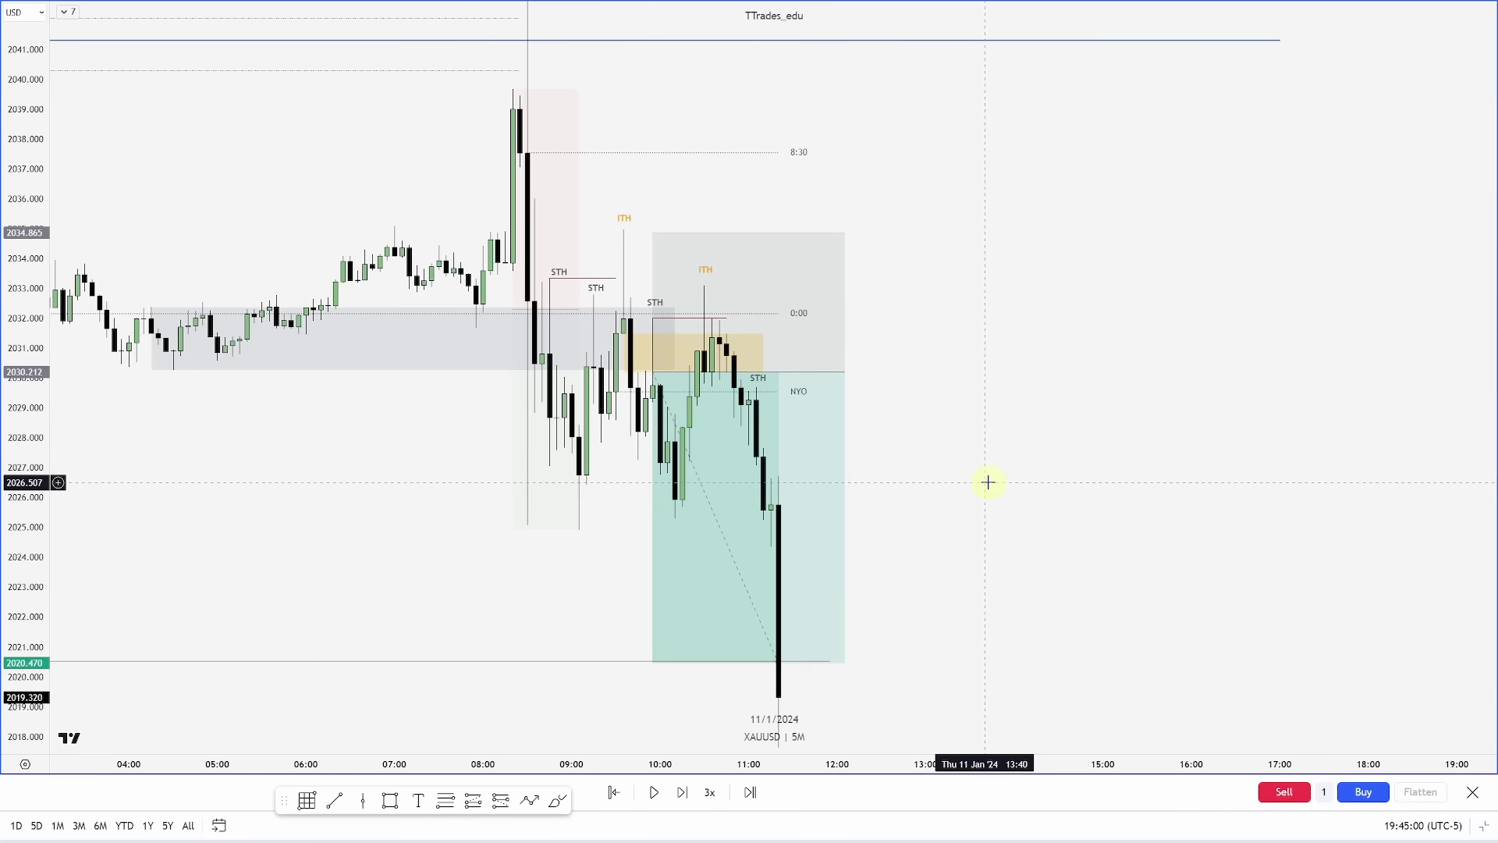
pyautogui.moveTo(652, 232); pyautogui.dragTo(651, 231)
pyautogui.click(903, 281)
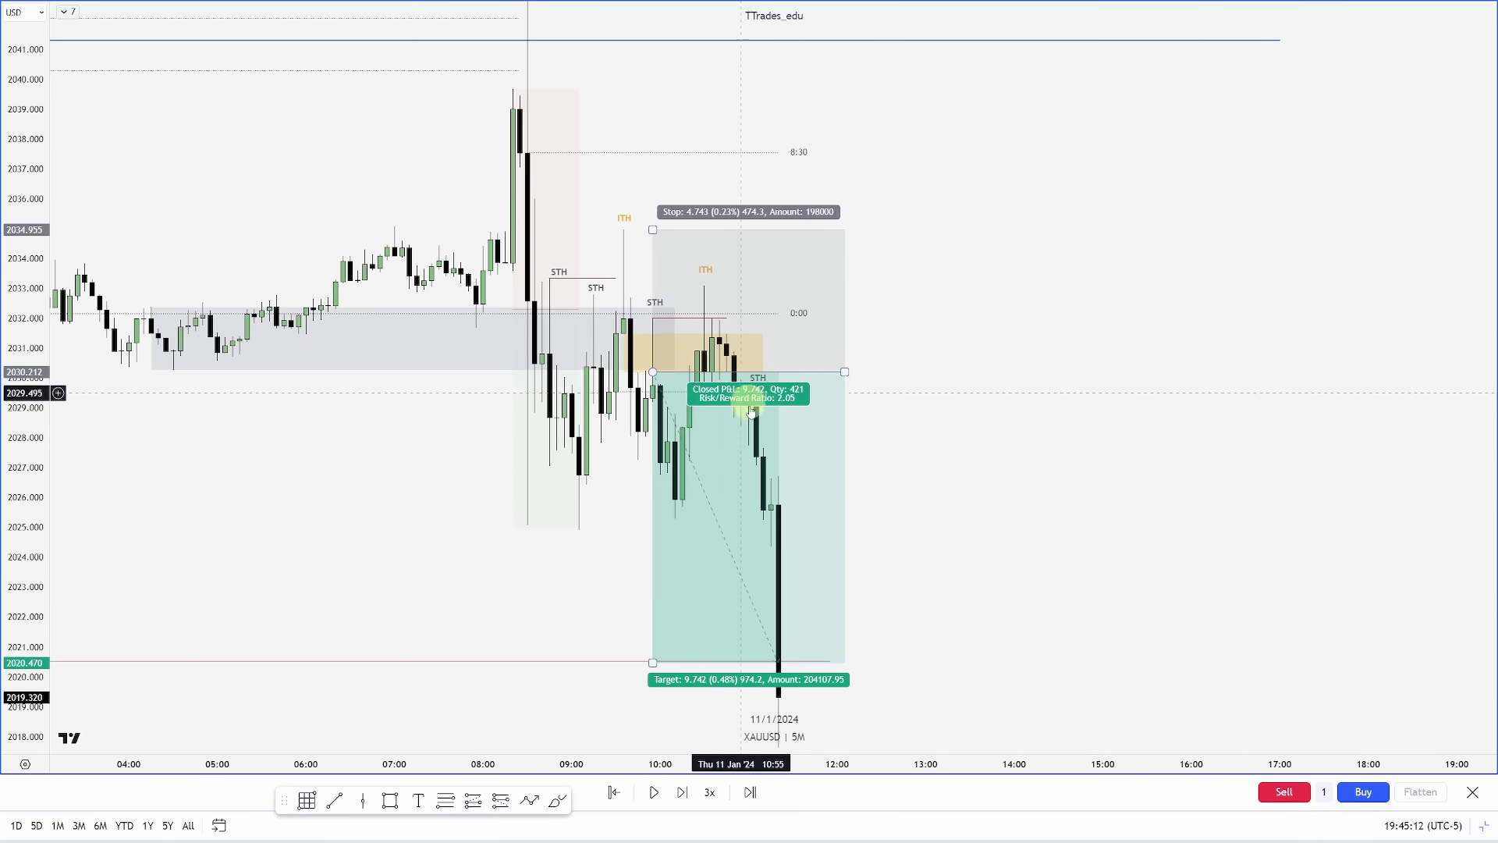
# - Set the short position's target to 2020.461 on the sellside liquidity line
pyautogui.moveTo(979, 490); pyautogui.dragTo(1038, 495)
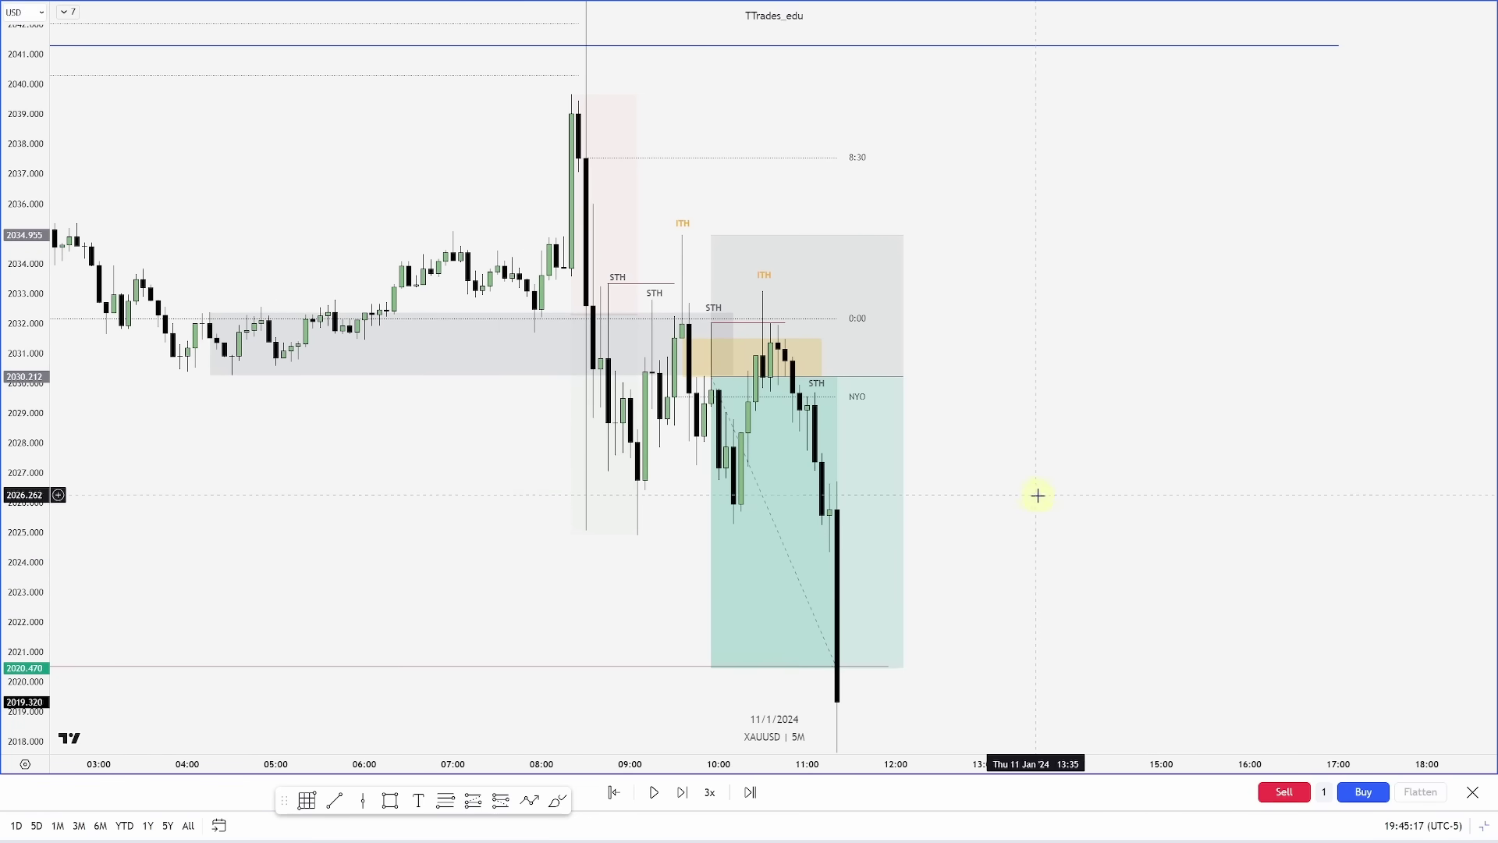
pyautogui.scroll(-6, 1054, 500)
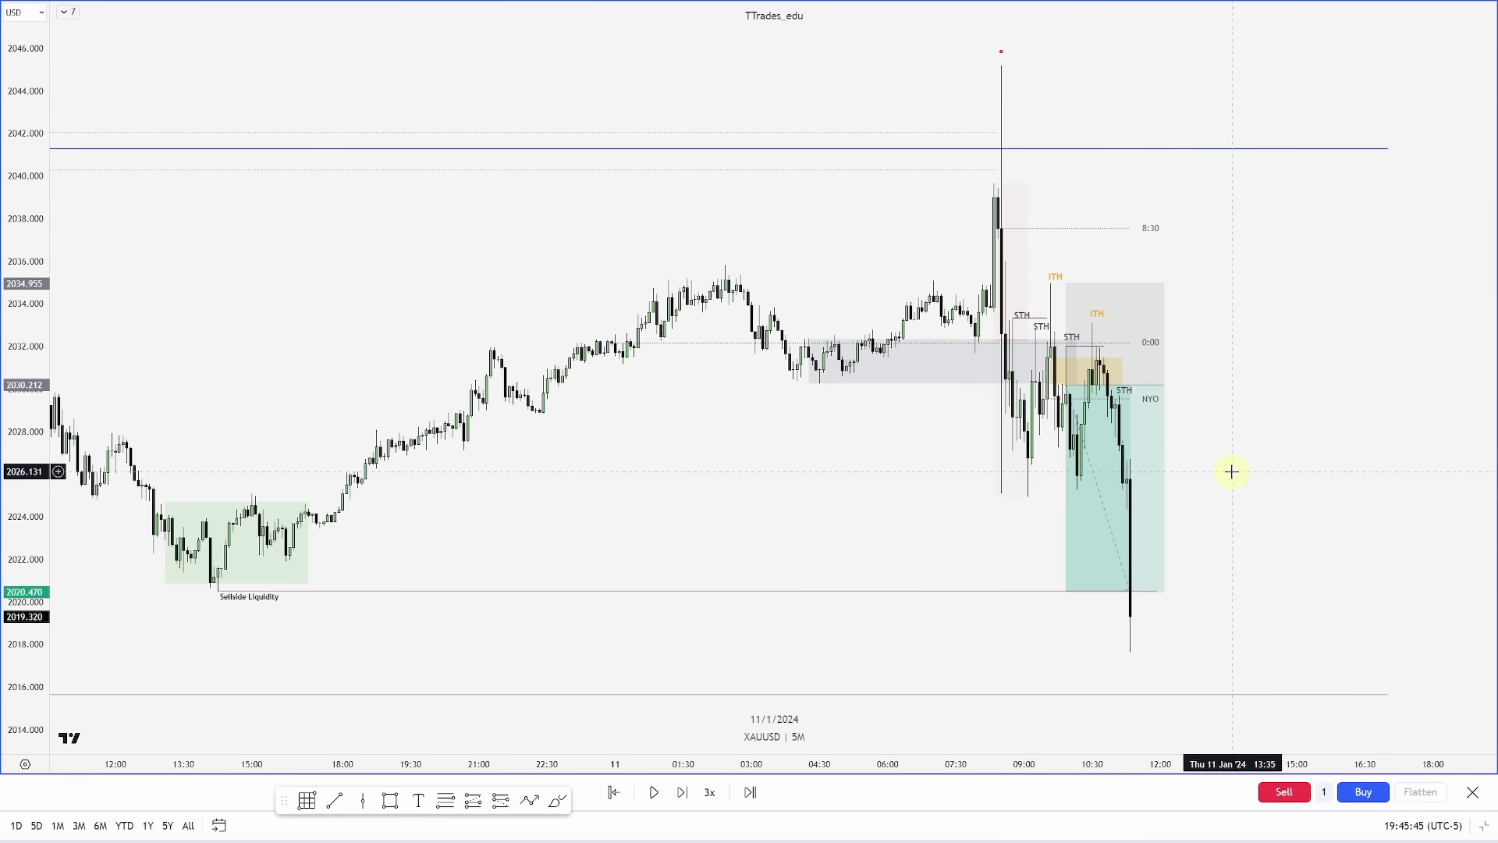
pyautogui.click(1066, 390)
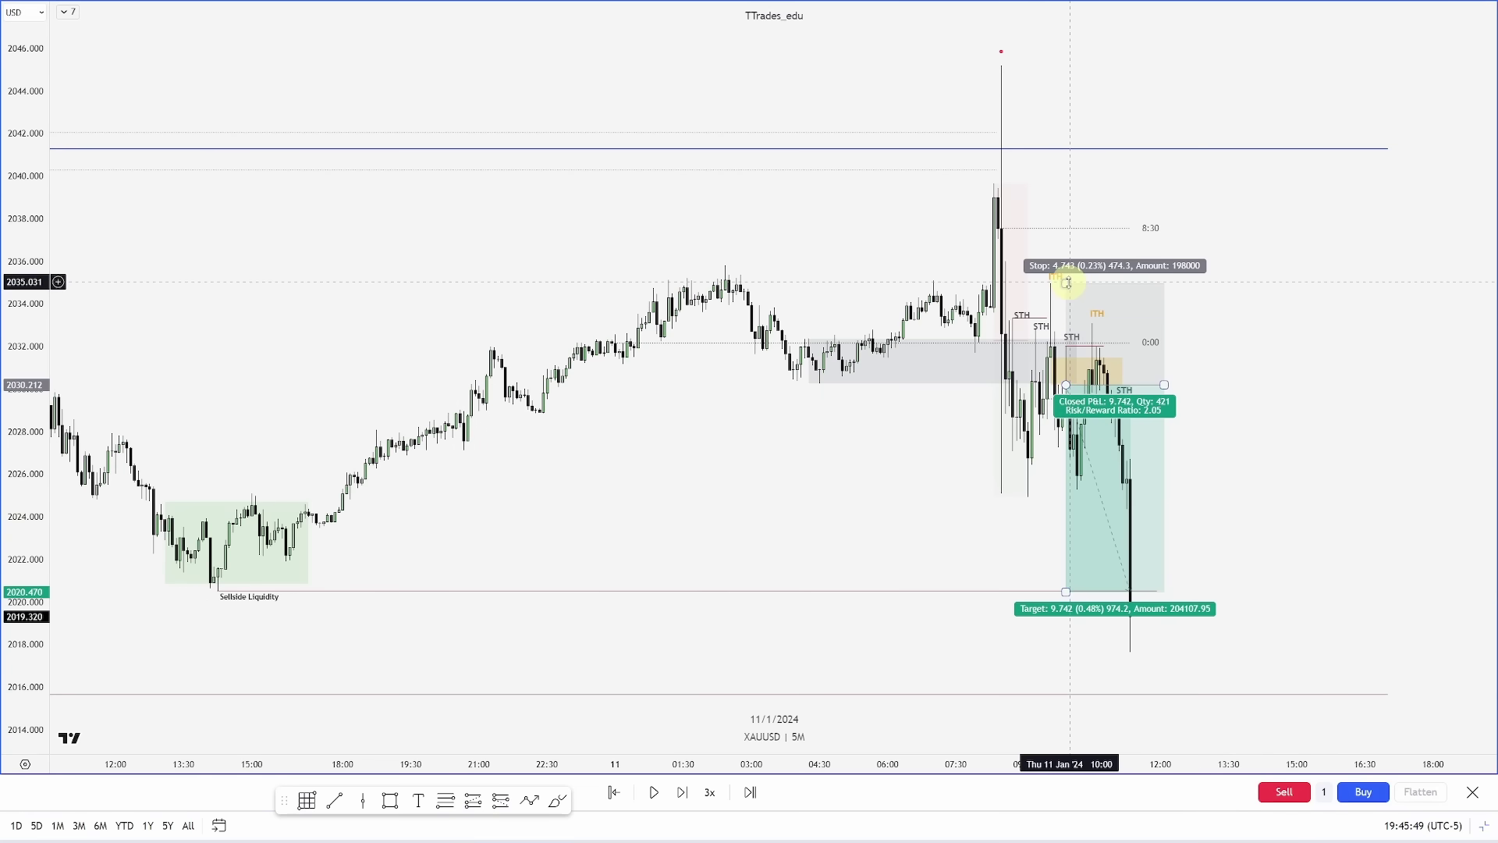
pyautogui.click(1084, 605)
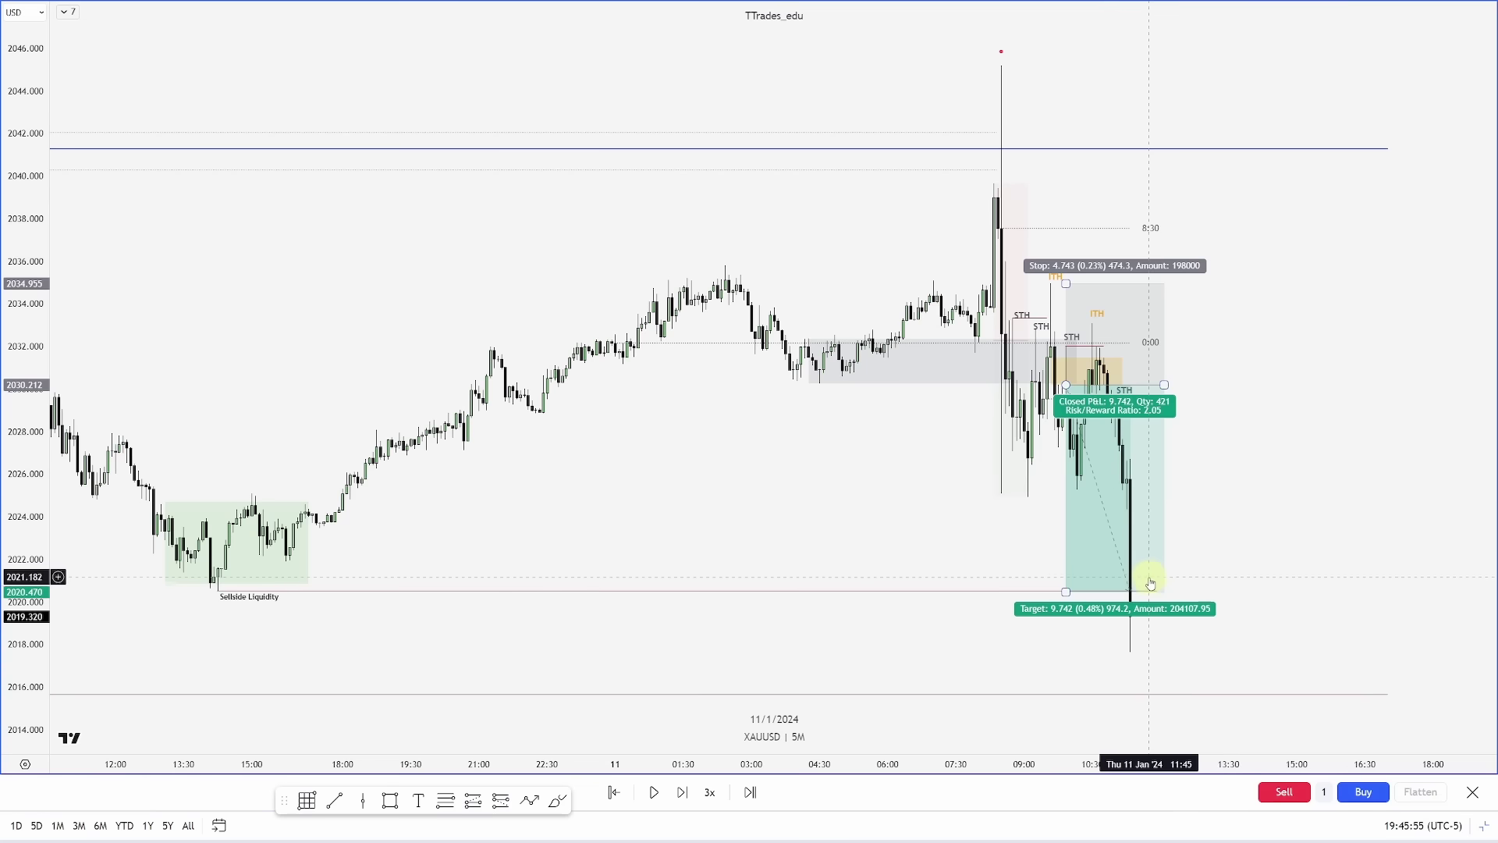
pyautogui.moveTo(1066, 592)
pyautogui.mouseDown()
pyautogui.moveTo(1065, 699)
pyautogui.moveTo(1065, 592)
pyautogui.mouseUp()
# - Advance the replay past the short position's target to about 15:00
pyautogui.moveTo(1331, 591); pyautogui.dragTo(1257, 588)
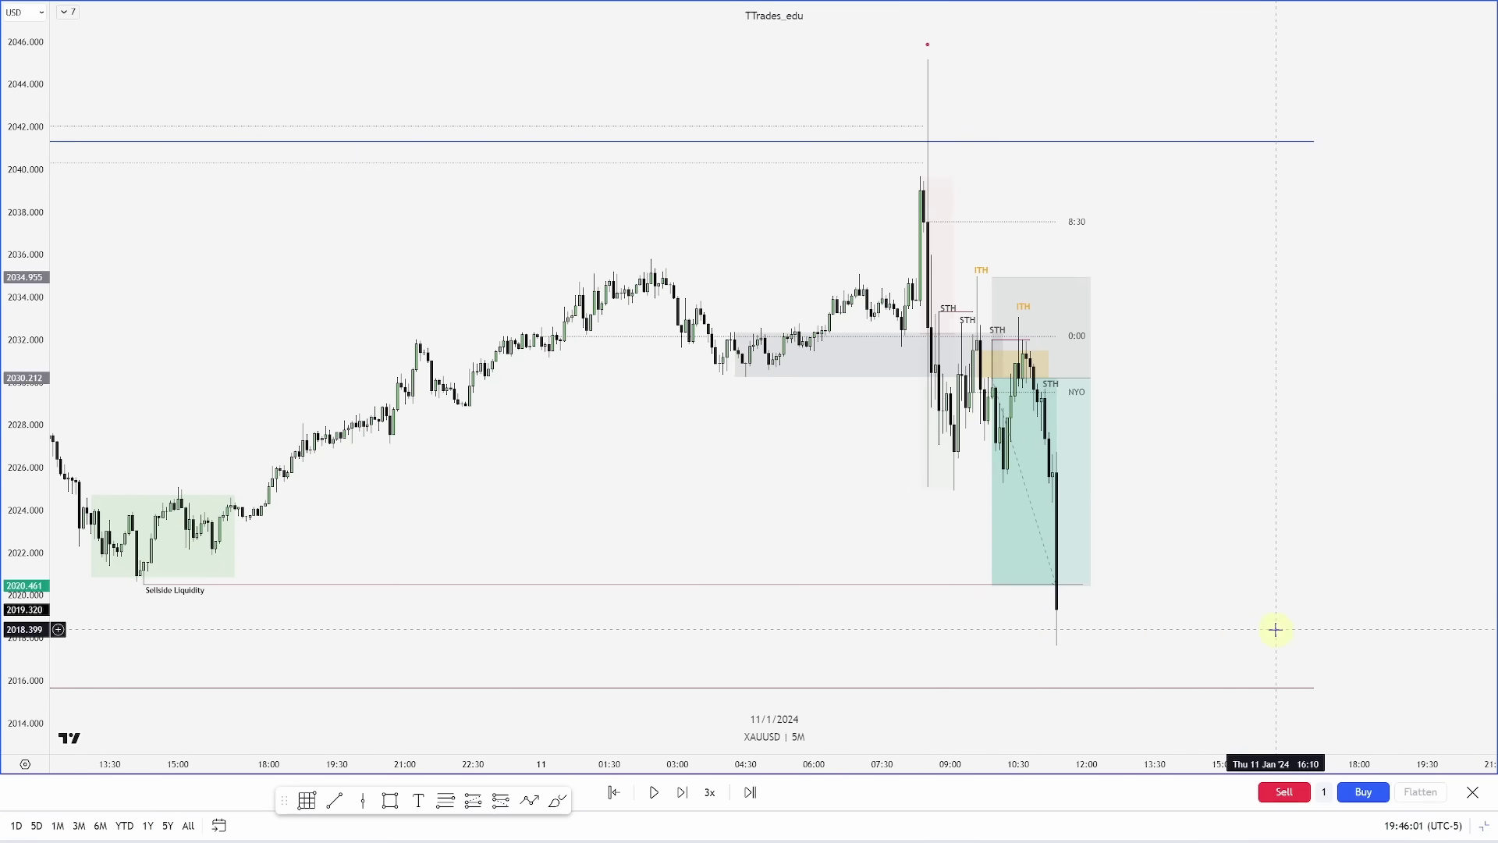
pyautogui.hotkey('shift', 'Right')
pyautogui.hotkey('shift', 'Right')
pyautogui.hotkey('shift', 'Right')
pyautogui.hotkey('shift', 'Right')
pyautogui.hotkey('shift', 'Right')
pyautogui.hotkey('shift', 'Right')
pyautogui.hotkey('shift', 'Right')
pyautogui.hotkey('shift', 'Right')
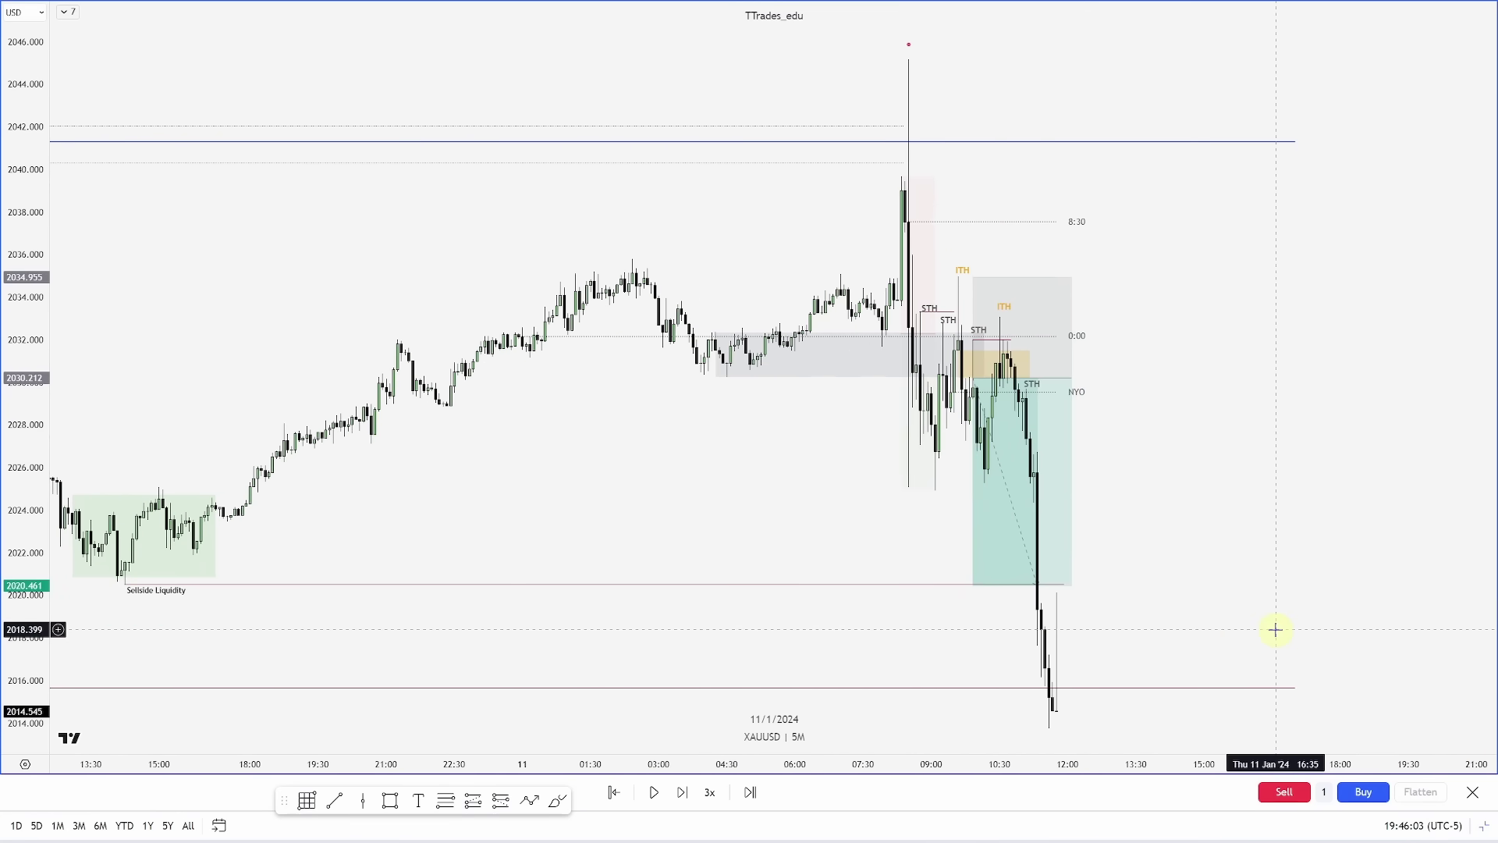
pyautogui.hotkey('shift', 'Right')
pyautogui.hotkey('shift', 'Right')
pyautogui.hotkey('shift', 'Right')
pyautogui.hotkey('shift', 'Right')
pyautogui.hotkey('shift', 'Right')
pyautogui.hotkey('shift', 'Right')
pyautogui.hotkey('shift', 'Right')
pyautogui.hotkey('shift', 'Right')
pyautogui.hotkey('shift', 'Right')
pyautogui.hotkey('shift', 'Right')
pyautogui.hotkey('shift', 'Right')
pyautogui.hotkey('shift', 'Right')
pyautogui.hotkey('shift', 'Right')
pyautogui.hotkey('shift', 'Right')
pyautogui.hotkey('shift', 'Right')
pyautogui.hotkey('shift', 'Right')
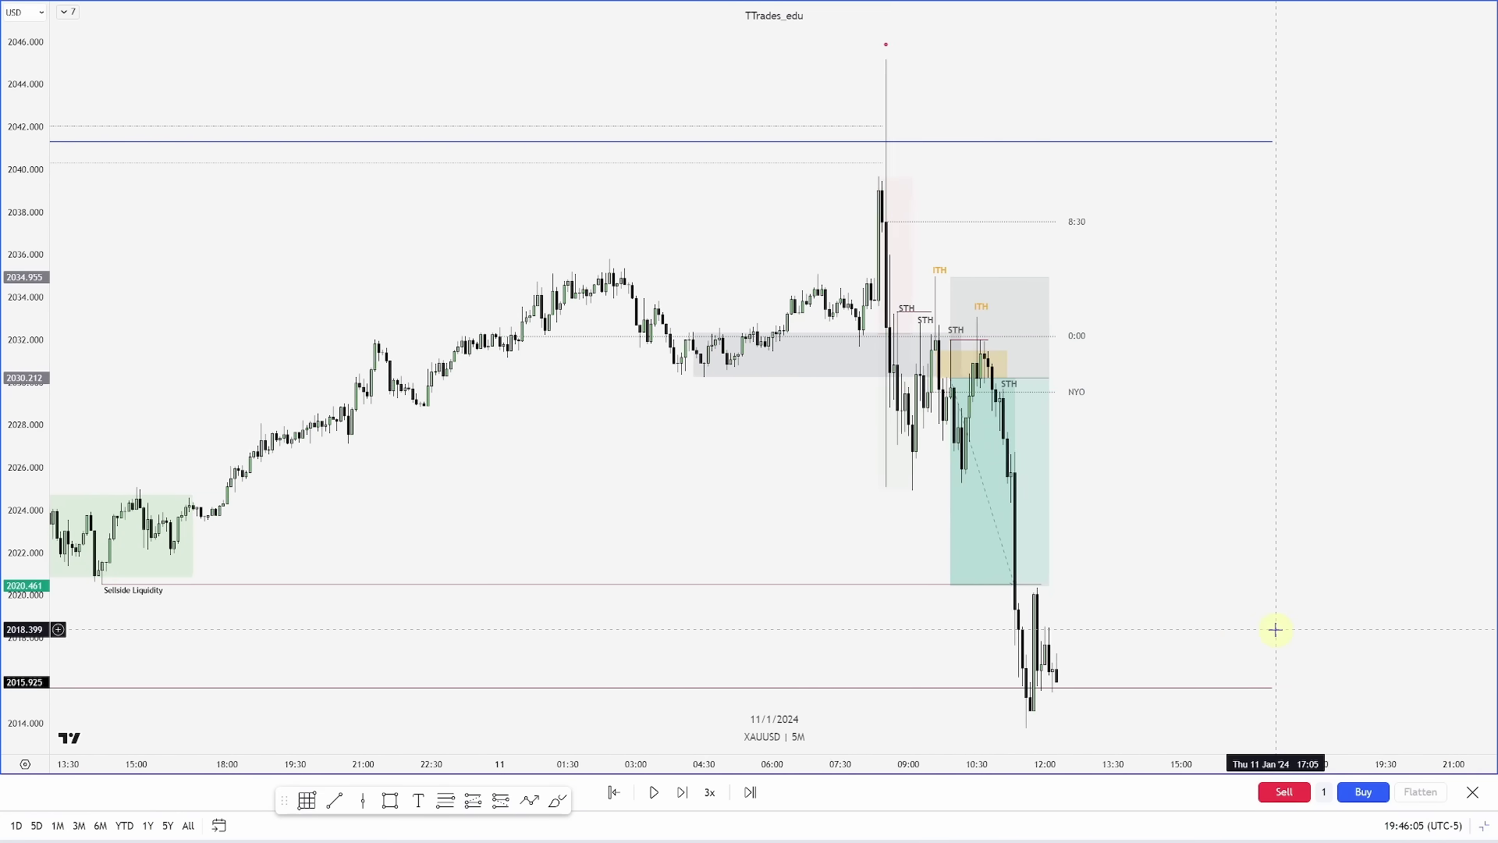
pyautogui.hotkey('shift', 'Right')
pyautogui.hotkey('shift', 'Right')
pyautogui.hotkey('shift', 'Right')
pyautogui.hotkey('shift', 'Right')
pyautogui.hotkey('shift', 'Right')
pyautogui.hotkey('shift', 'Right')
pyautogui.hotkey('shift', 'Right')
pyautogui.hotkey('shift', 'Right')
pyautogui.hotkey('shift', 'Right')
pyautogui.hotkey('shift', 'Right')
pyautogui.hotkey('shift', 'Right')
pyautogui.hotkey('shift', 'Right')
pyautogui.hotkey('shift', 'Right')
pyautogui.hotkey('shift', 'Right')
pyautogui.hotkey('shift', 'Right')
pyautogui.hotkey('shift', 'Right')
pyautogui.hotkey('shift', 'Right')
pyautogui.hotkey('shift', 'Right')
pyautogui.hotkey('shift', 'Right')
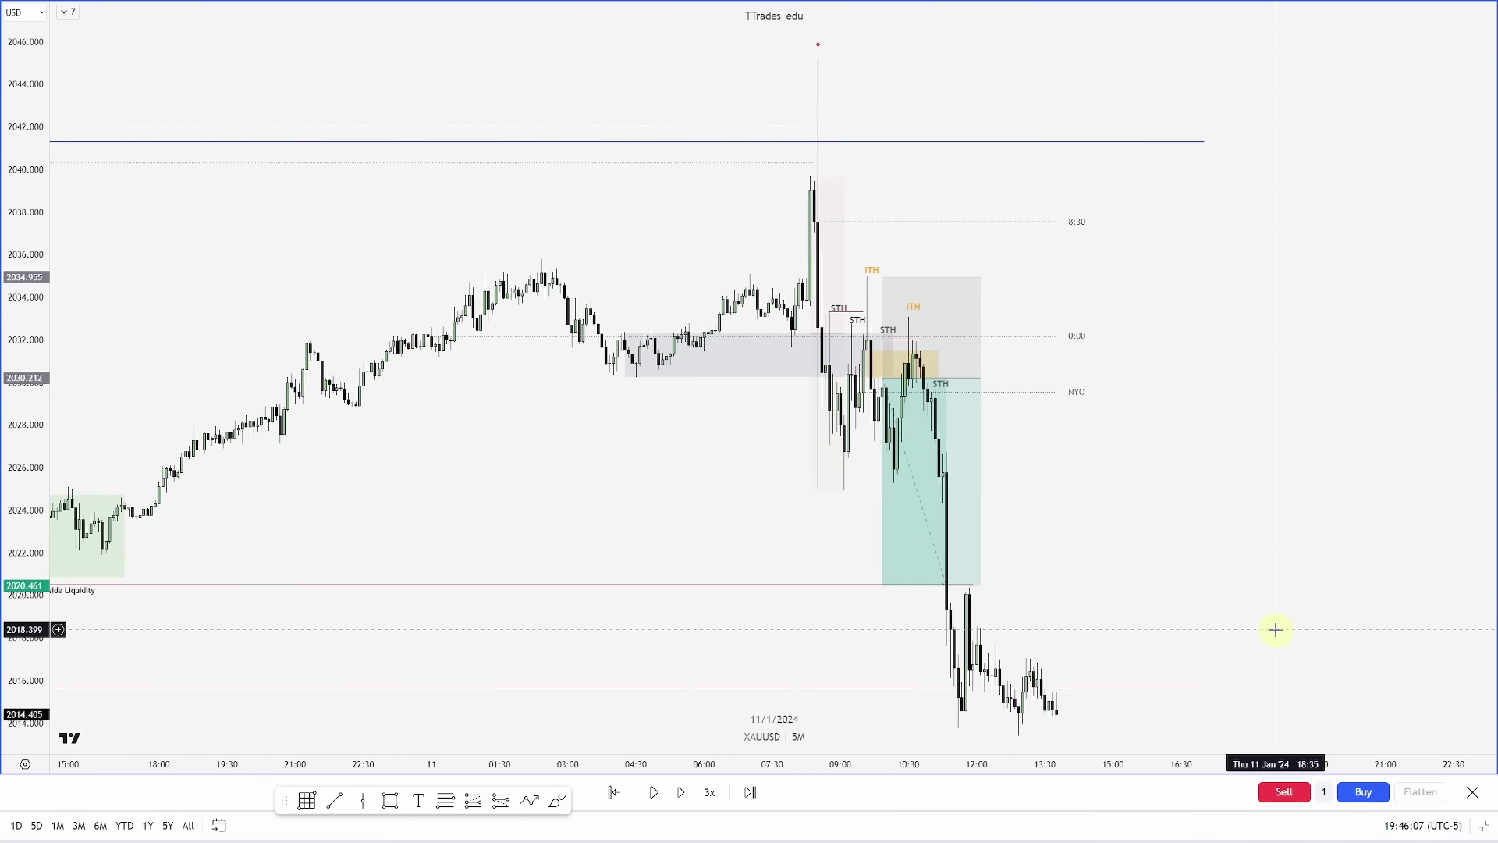
# - Examine the day's move into sellside liquidity on the daily chart and on the 60-minute chart
pyautogui.moveTo(833, 587)
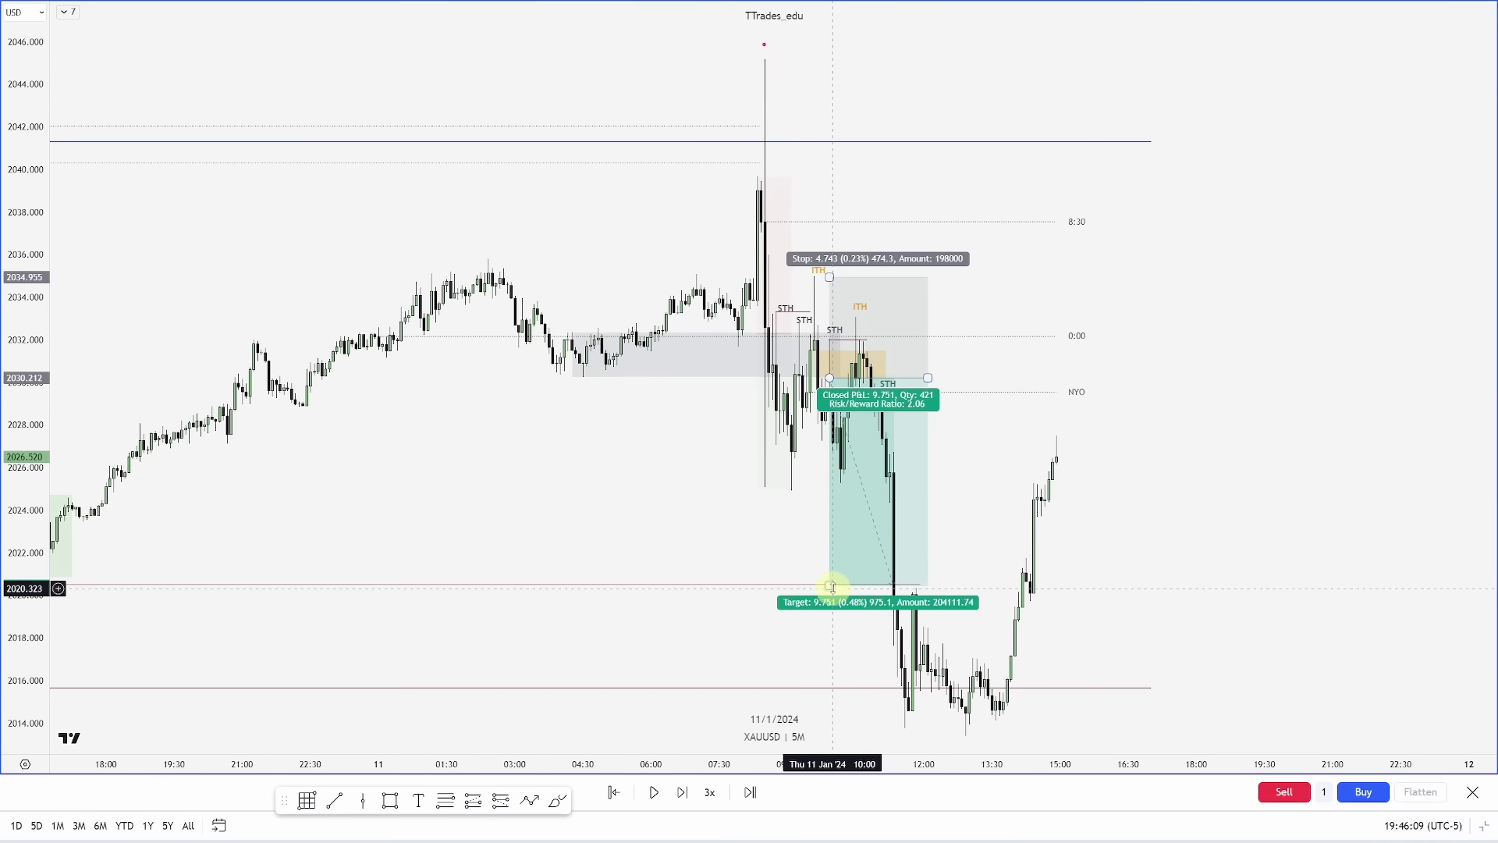
pyautogui.scroll(-3, 830, 585)
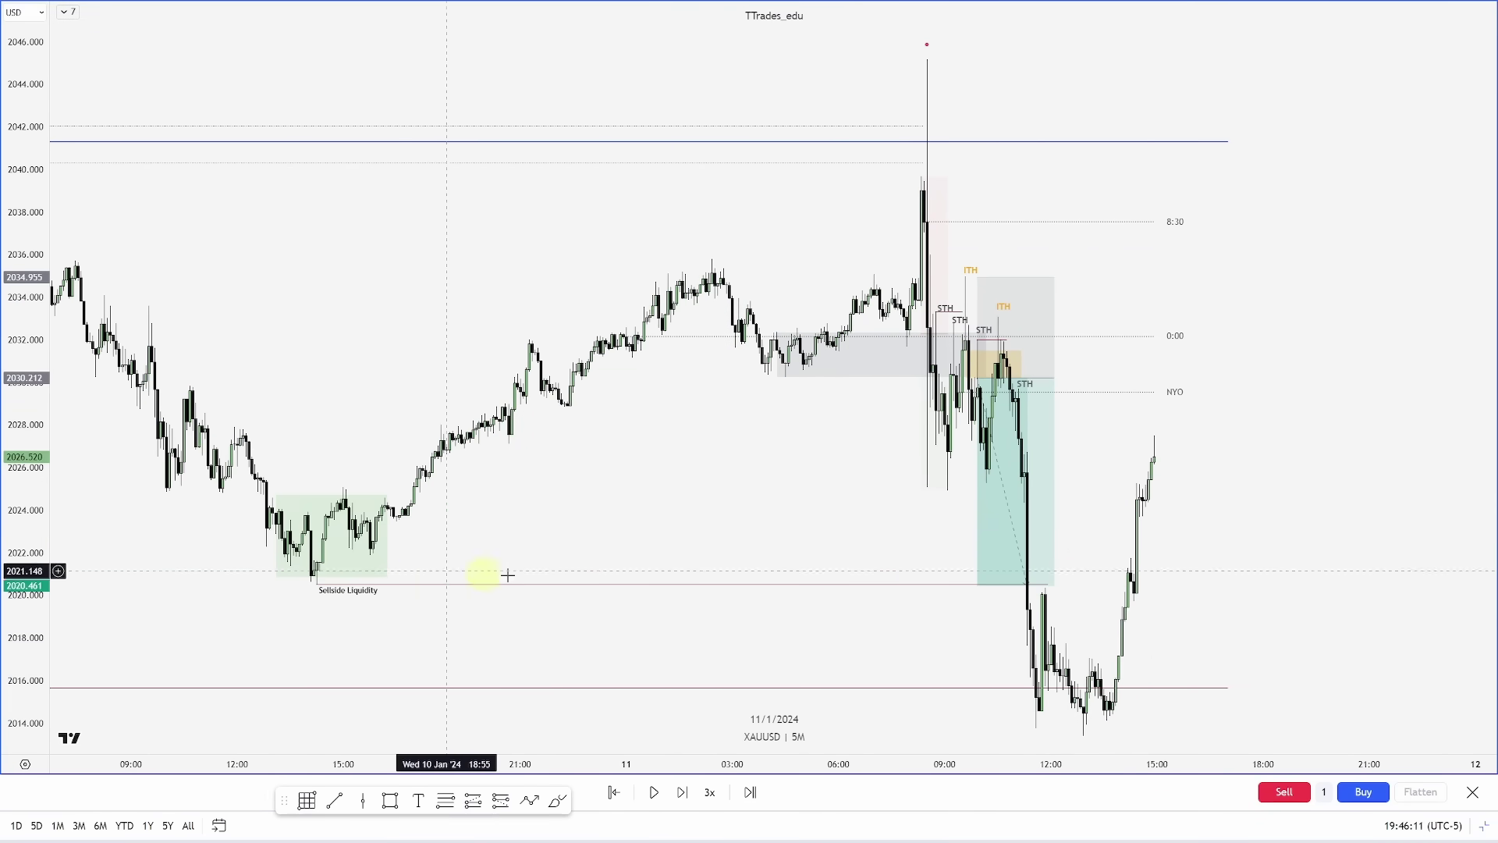
pyautogui.write('1d')
pyautogui.press('Return')
pyautogui.scroll(5, 980, 417)
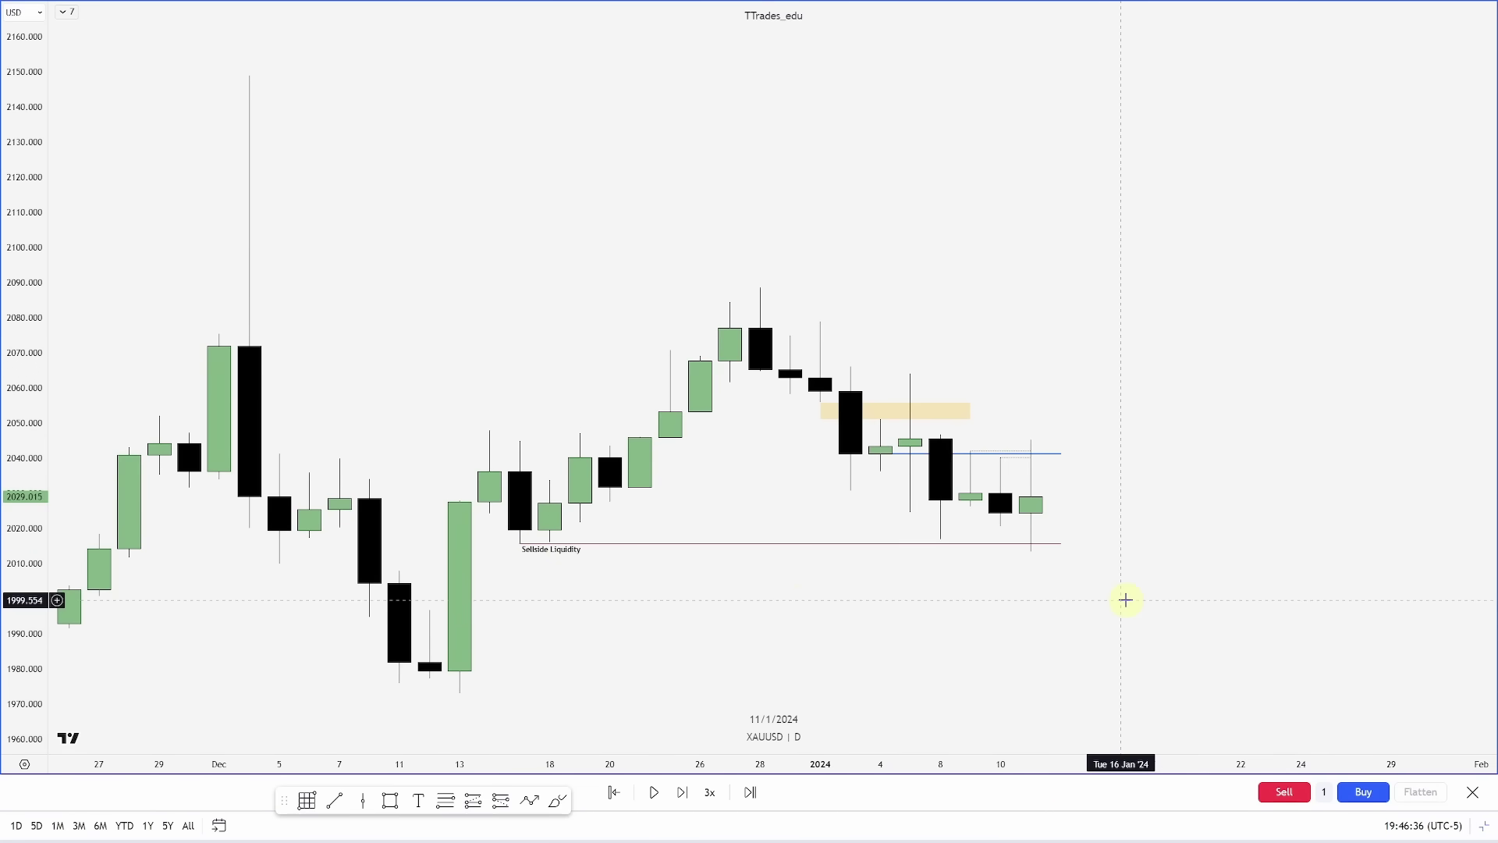
pyautogui.write('60')
pyautogui.press('Return')
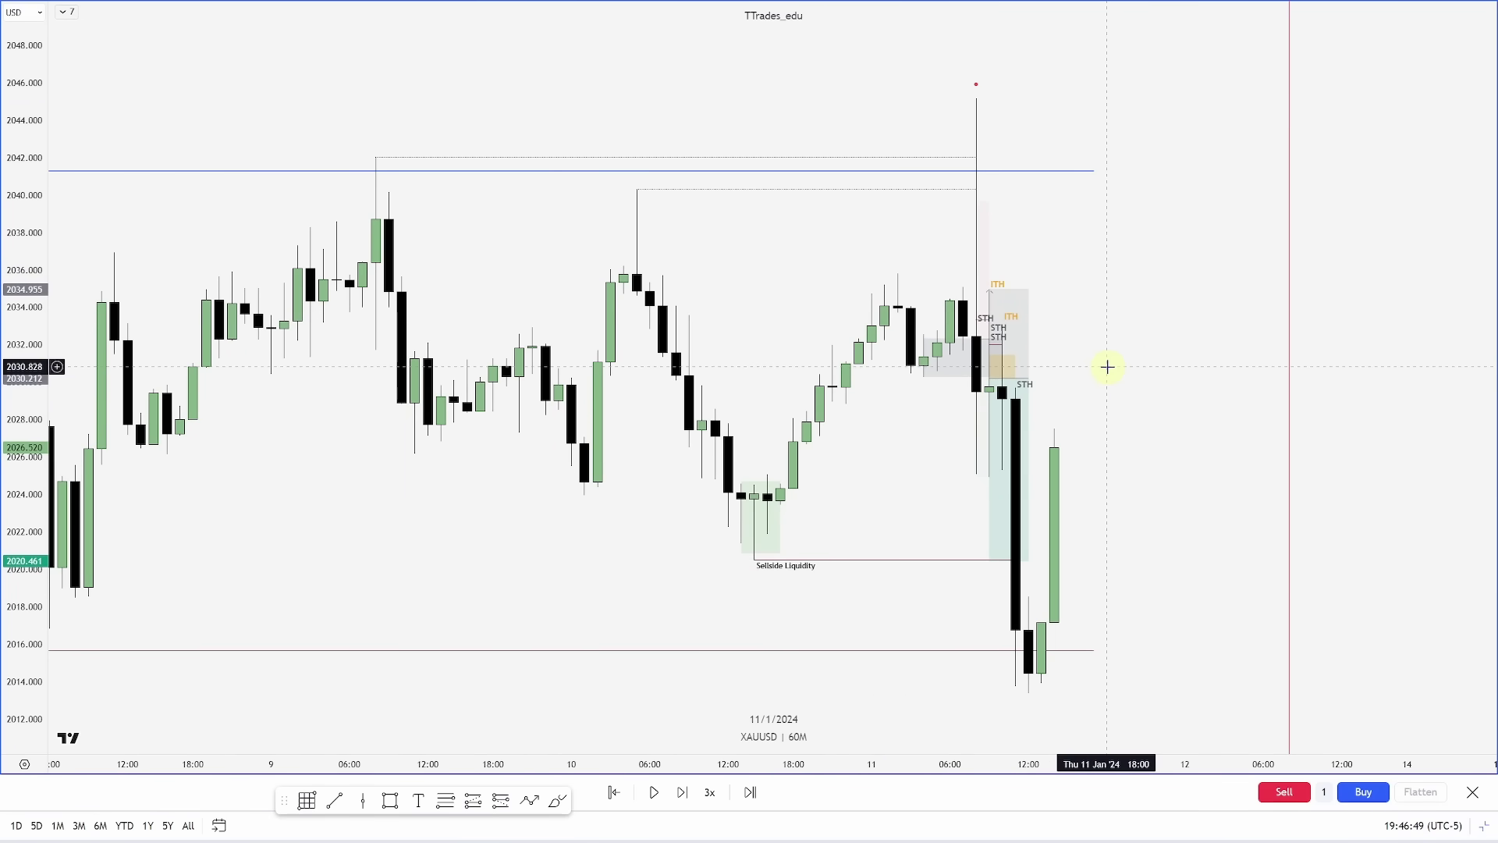
# - Return to the 5-minute chart and examine the short's entry against the grey zone and the sellside liquidity beneath the green box
pyautogui.write('5')
pyautogui.press('Return')
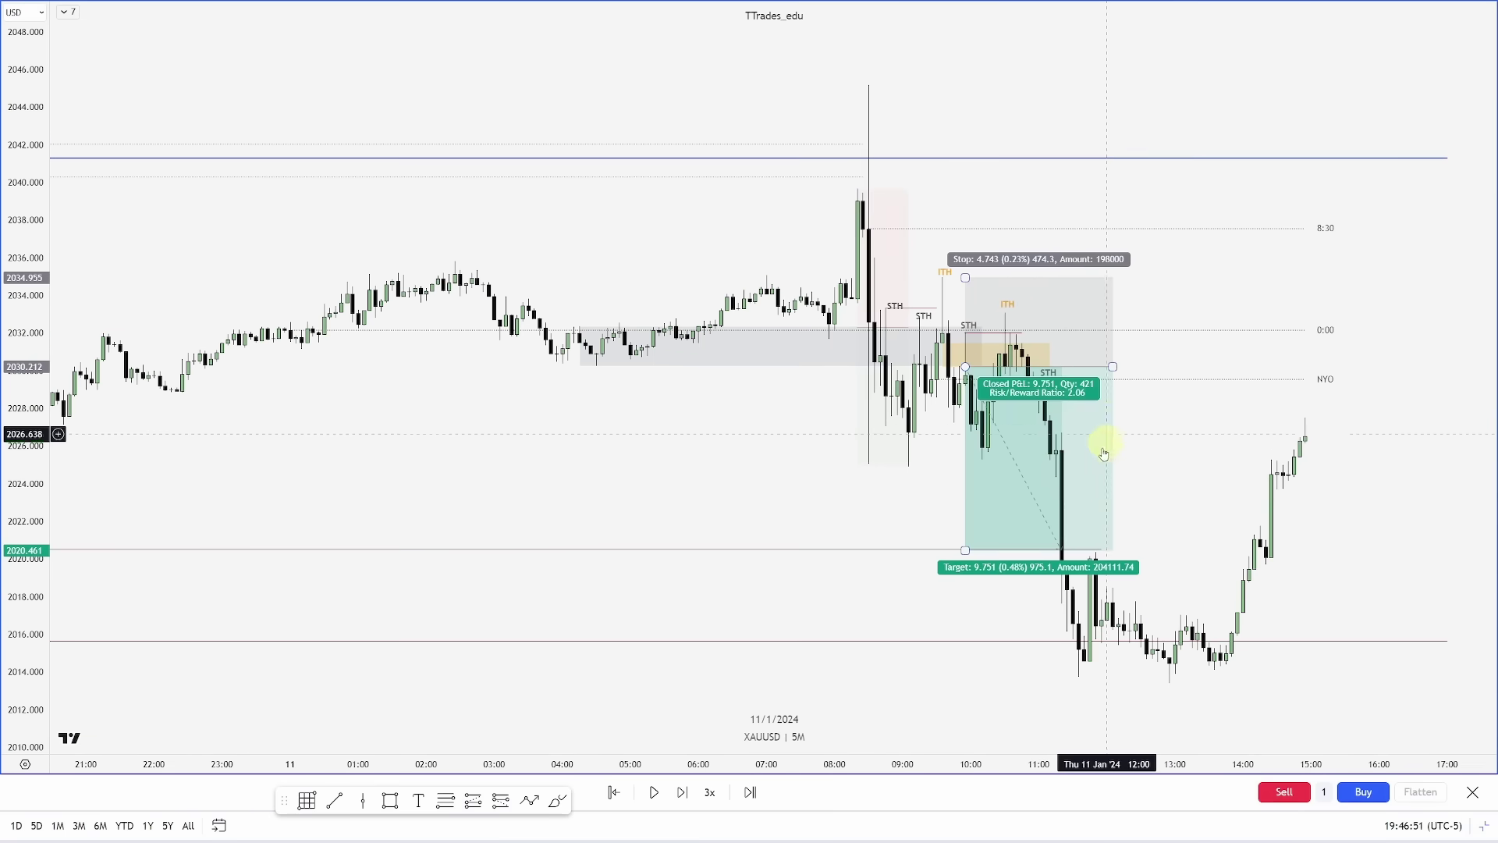
pyautogui.click(968, 369)
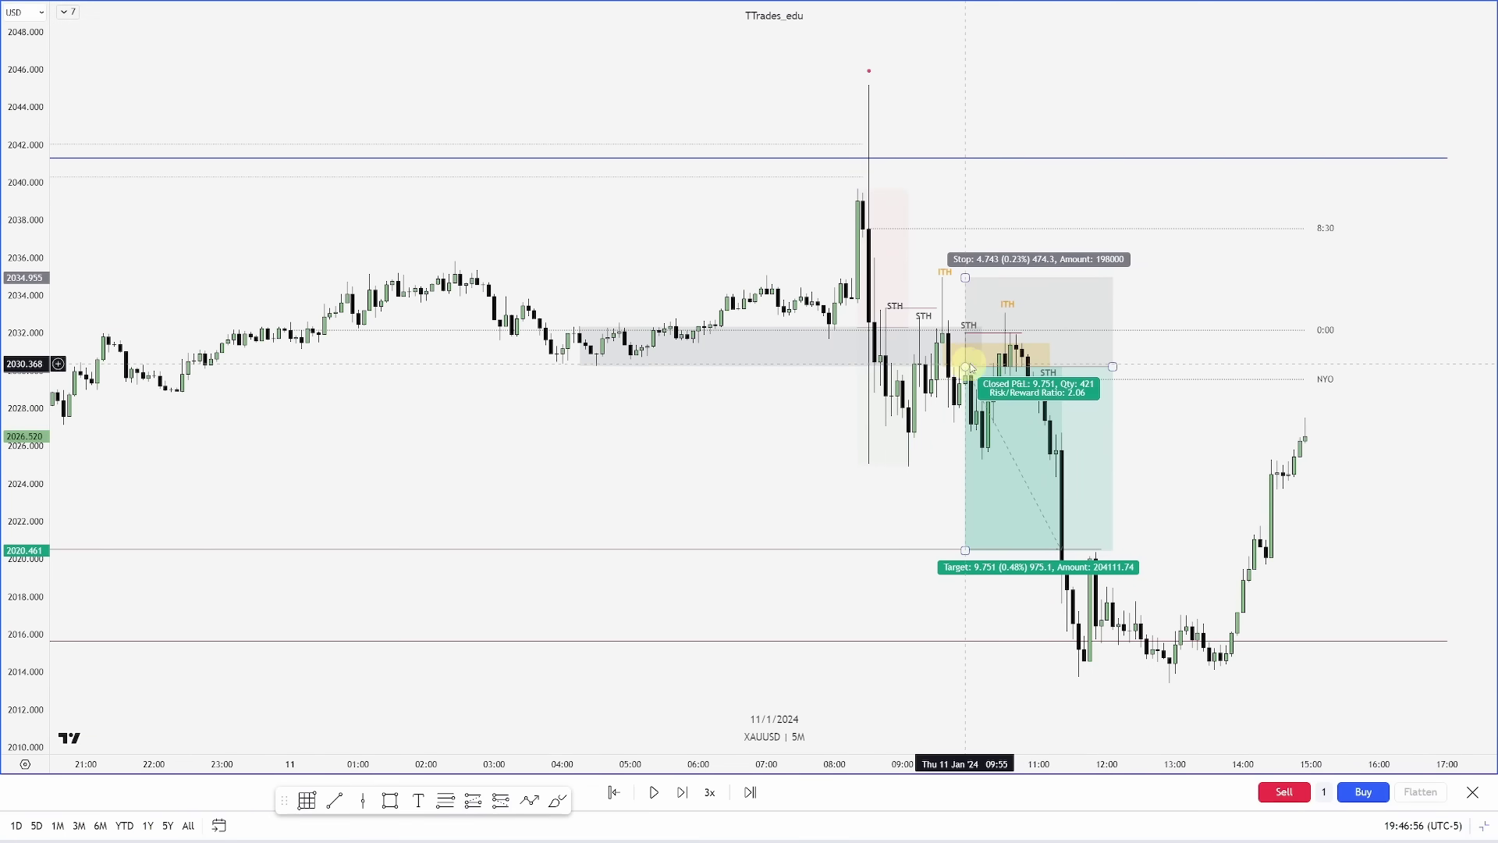
pyautogui.click(600, 357)
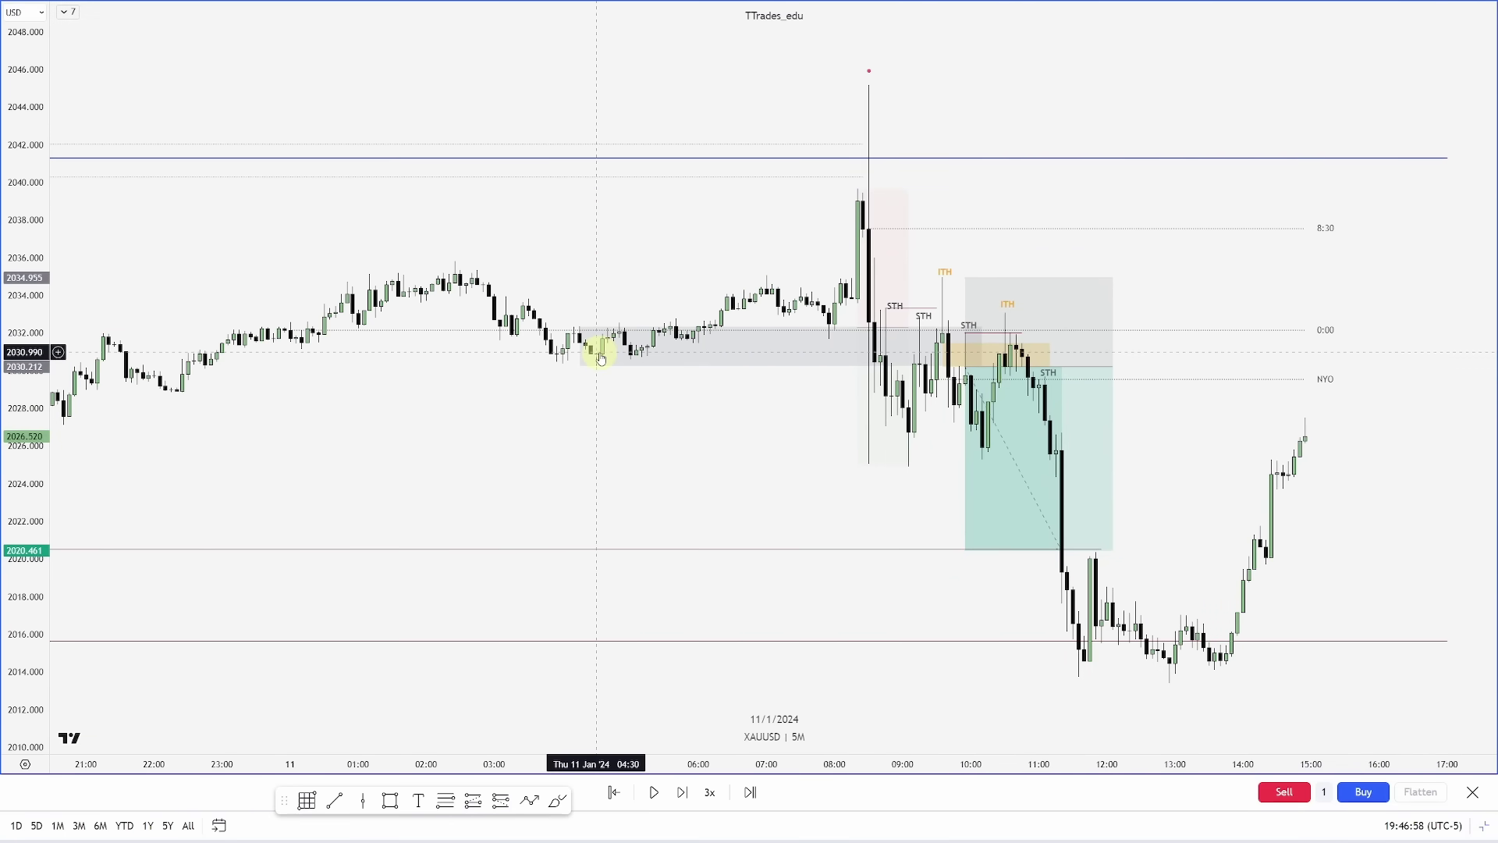
pyautogui.scroll(-5, 897, 538)
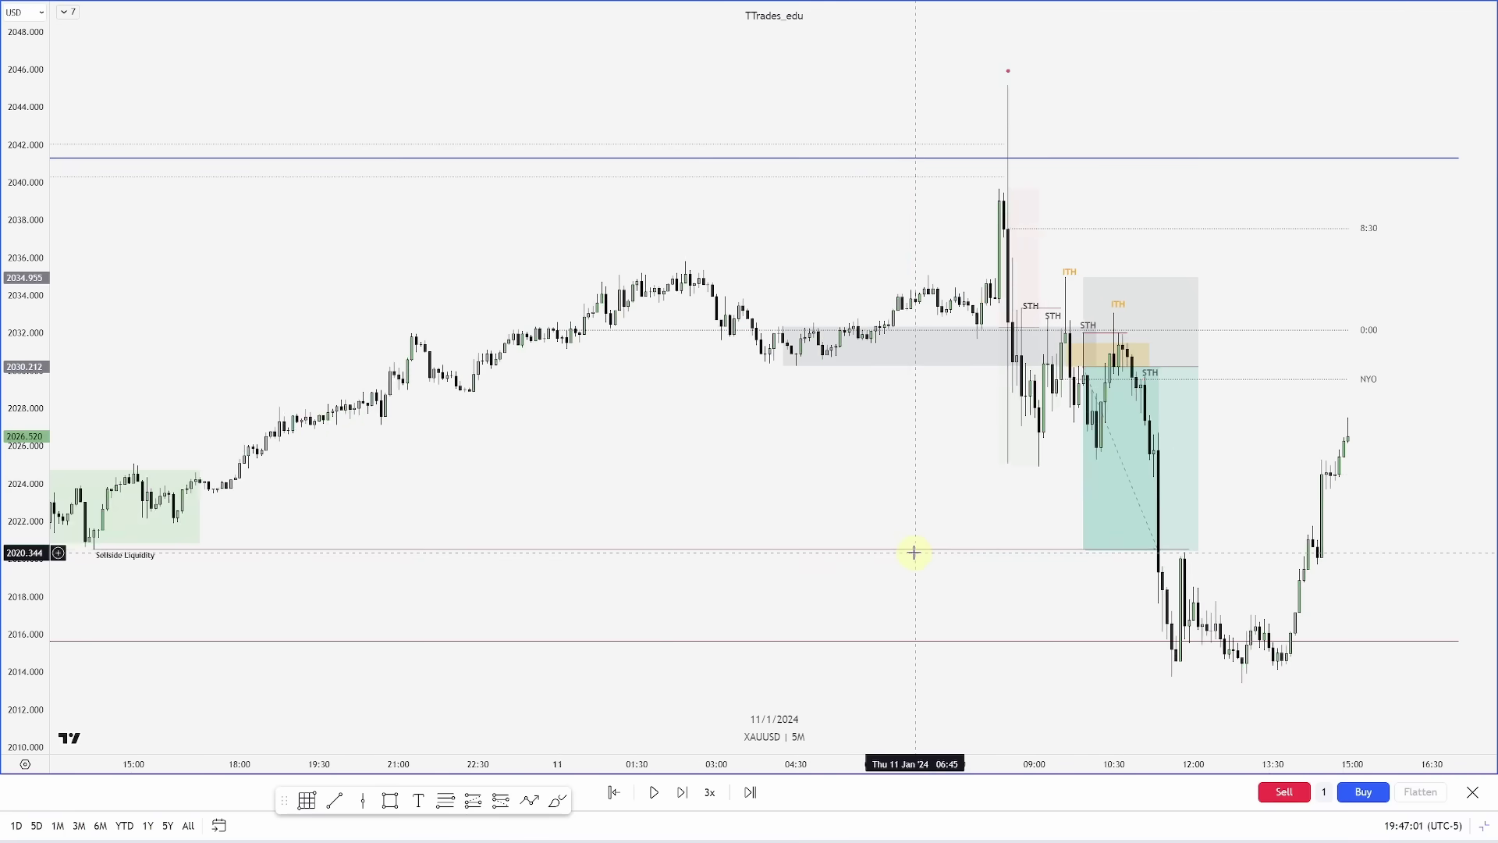
pyautogui.click(416, 538)
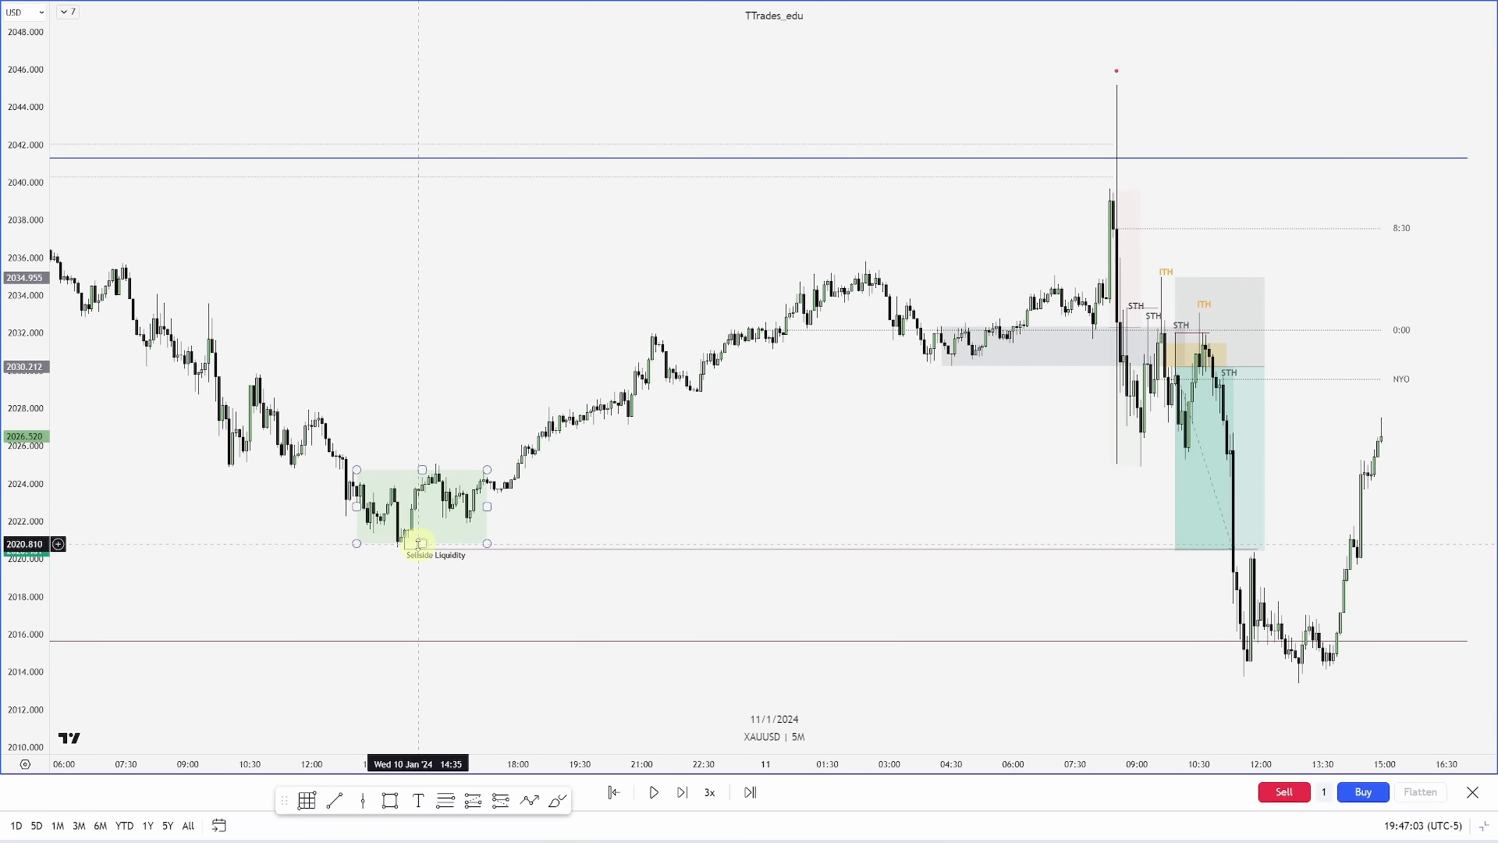